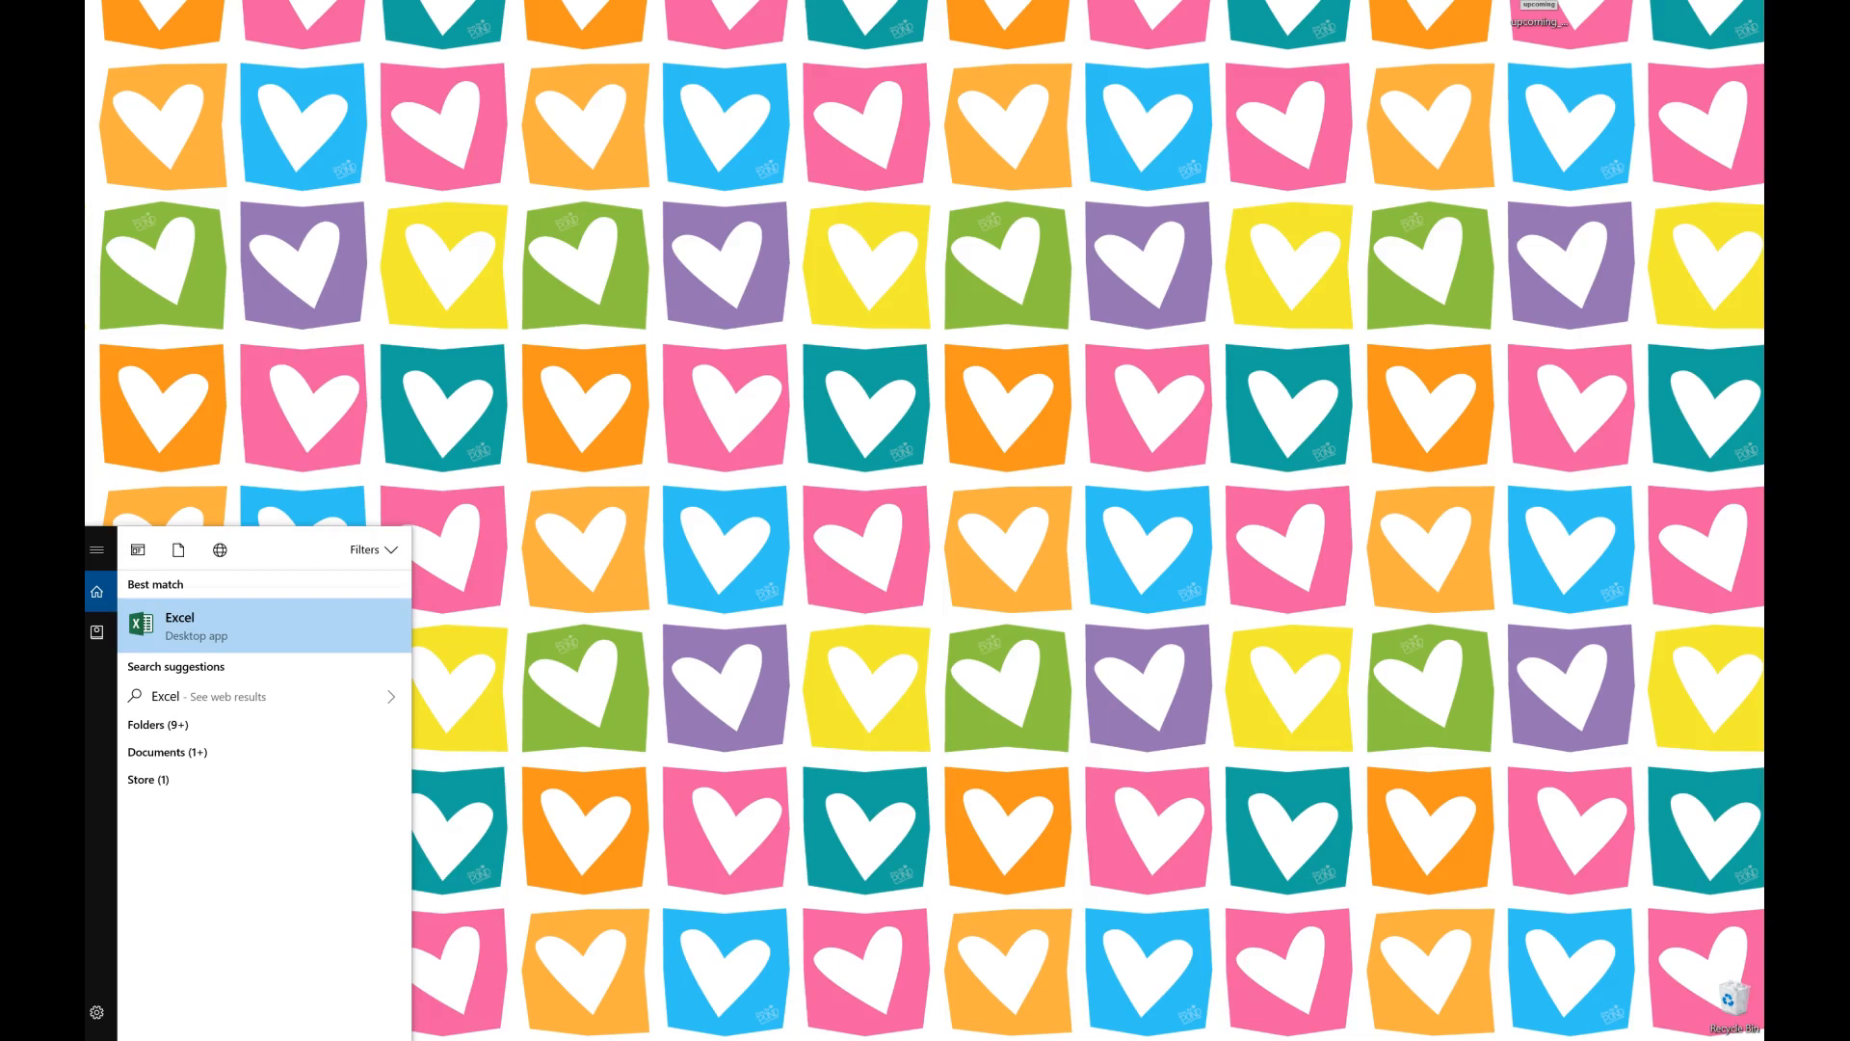
# Launch Excel and create a new blank workbook.
pyautogui.click(202, 620)
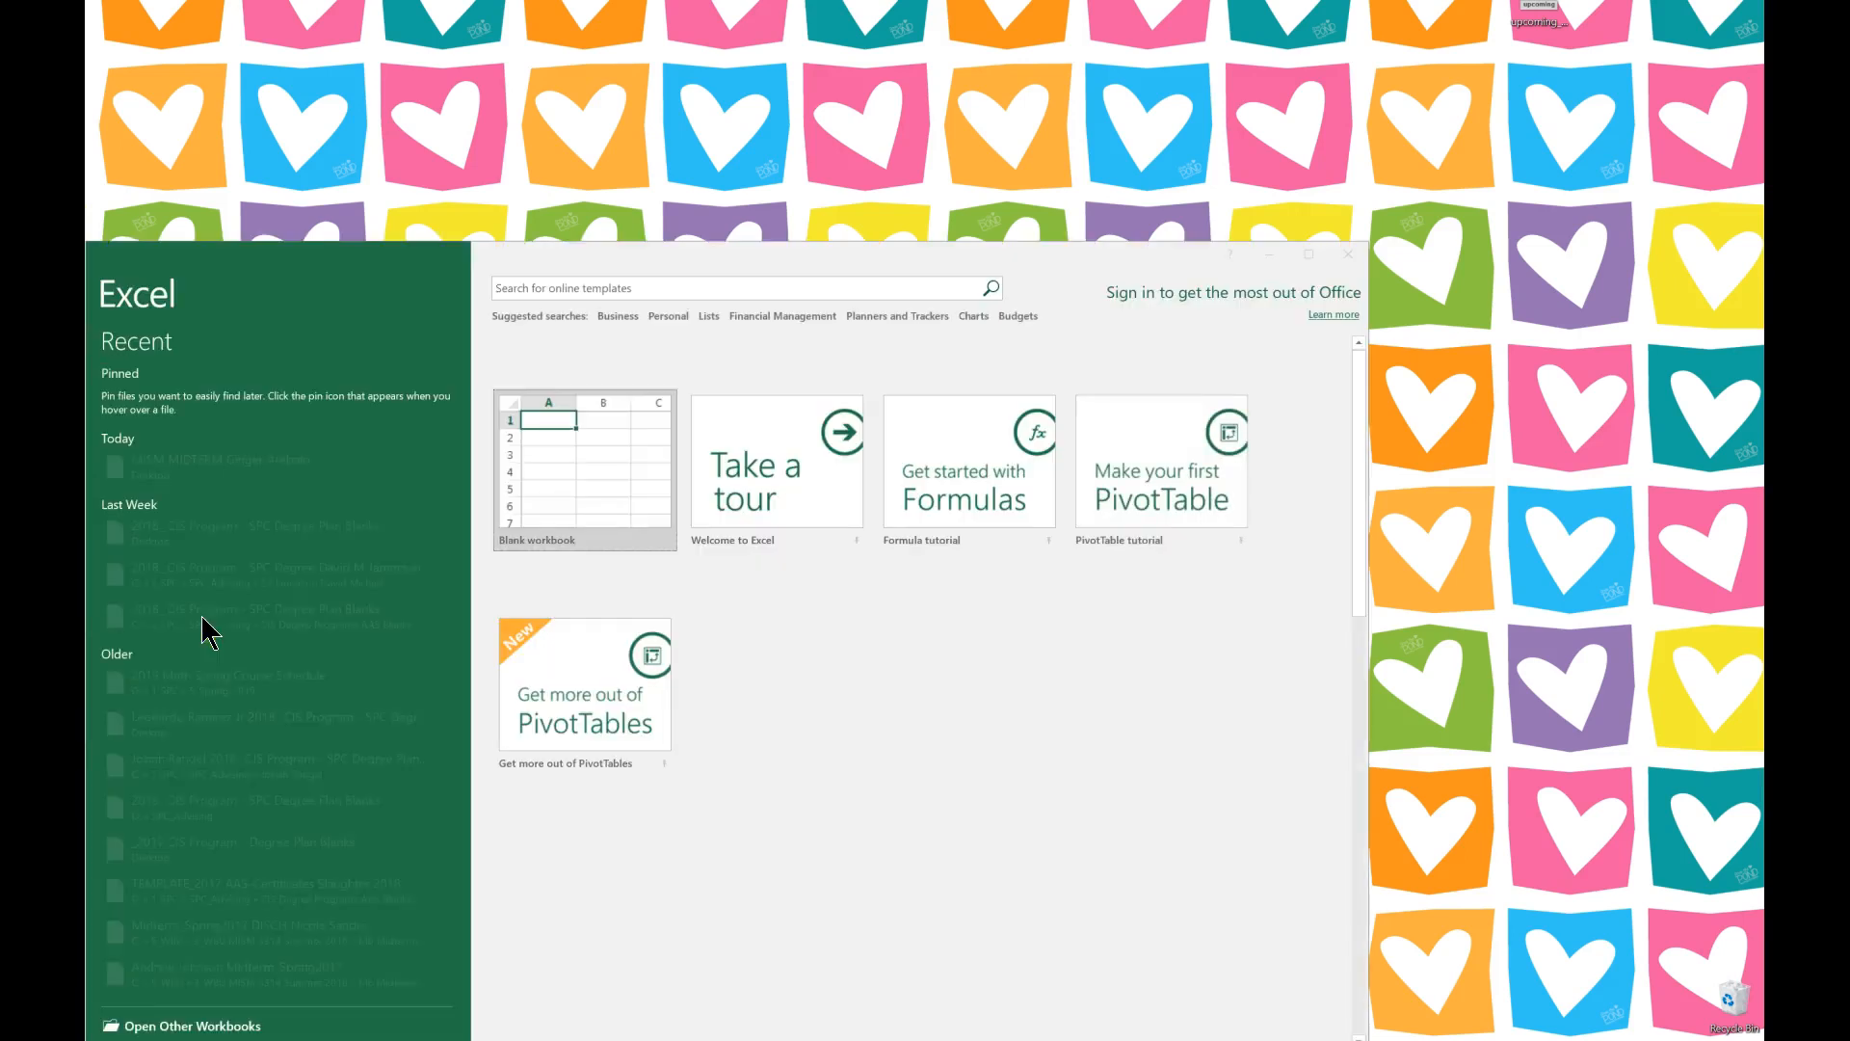
pyautogui.moveTo(534, 248); pyautogui.dragTo(737, 100)
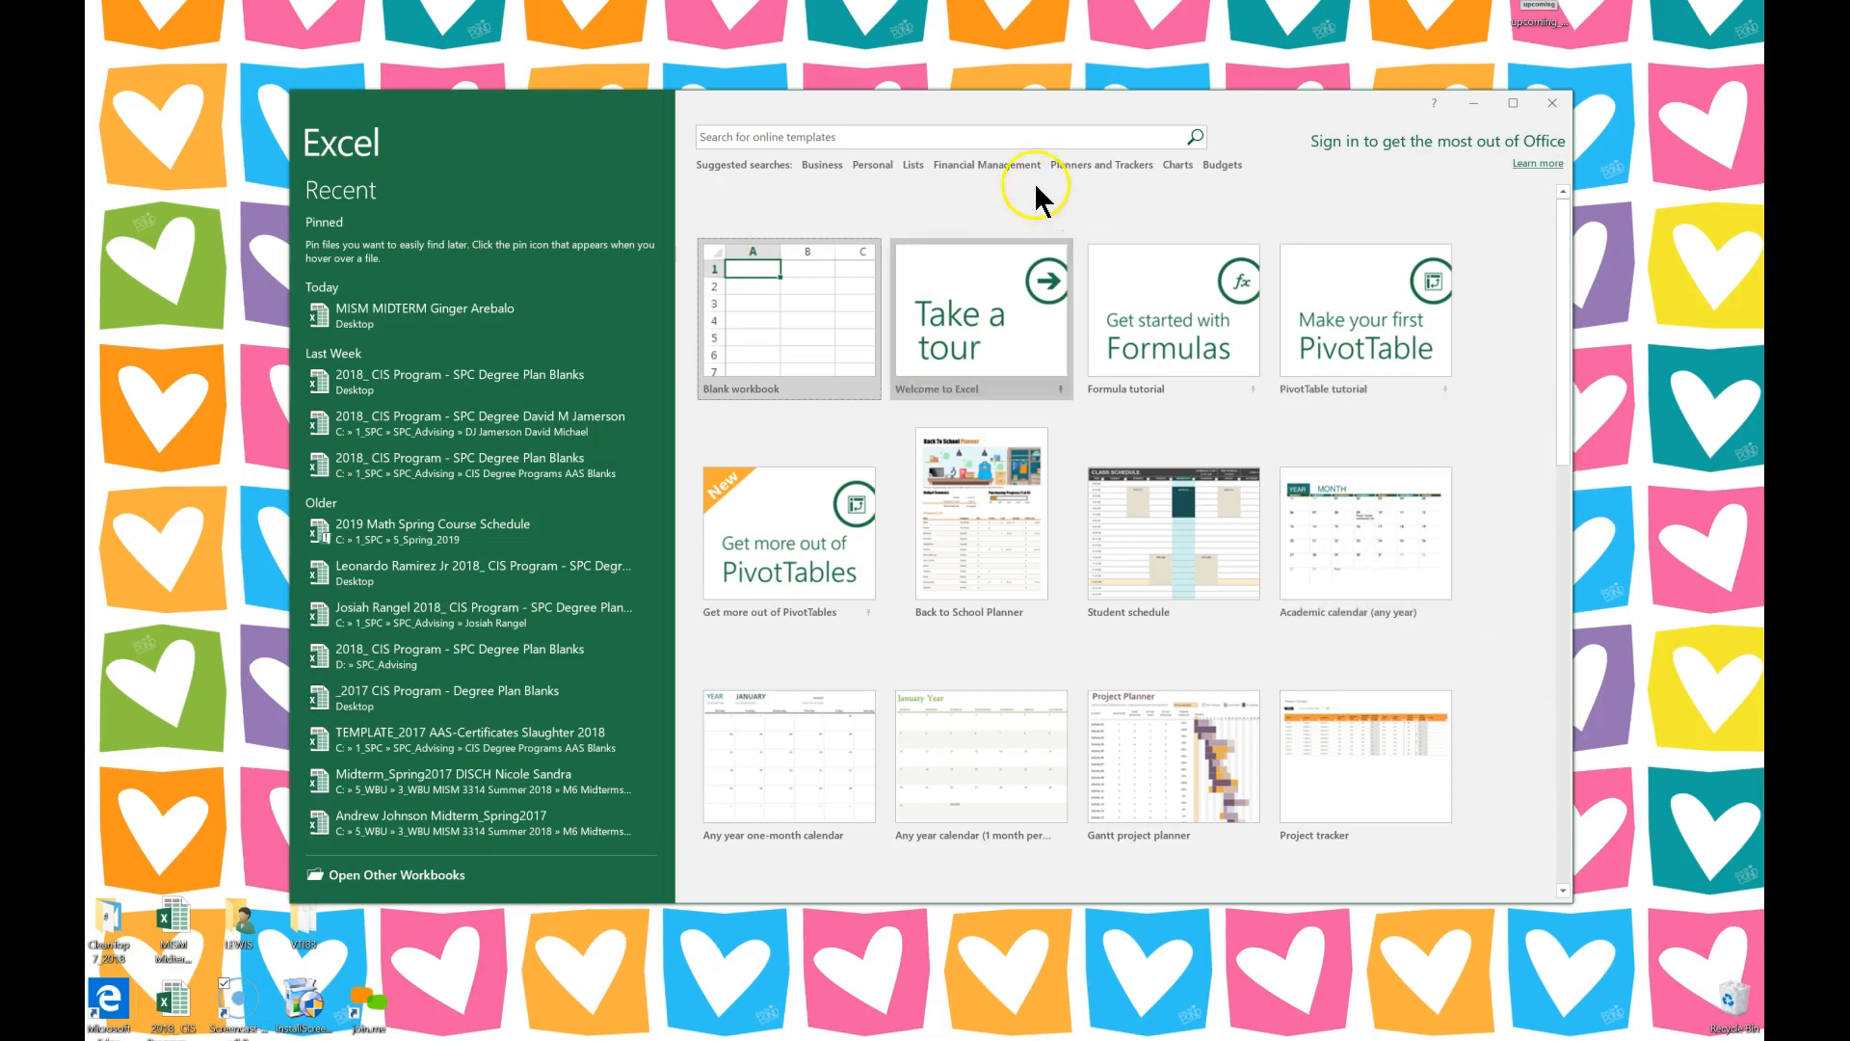
pyautogui.click(811, 332)
pyautogui.click(812, 333)
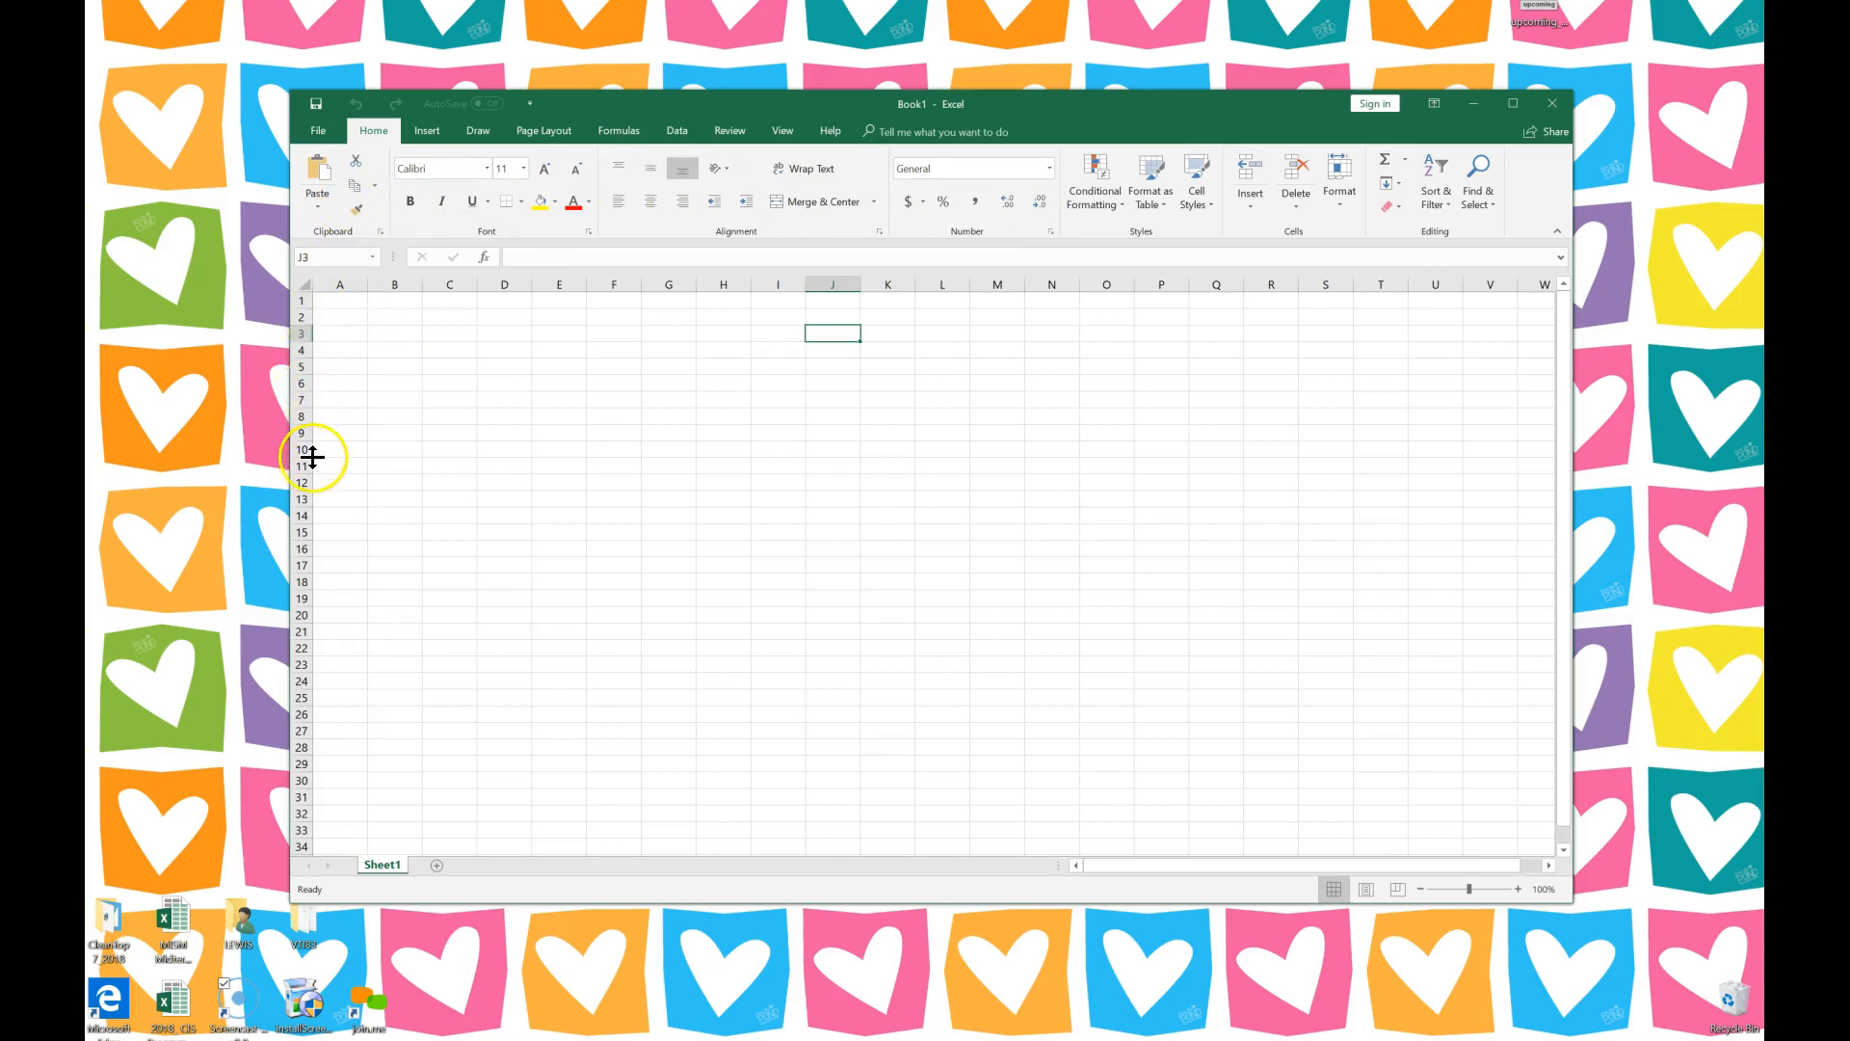
# Select entire rows 1, 3 and 6 one after another in the blank sheet.
pyautogui.click(1517, 888)
pyautogui.click(1517, 887)
pyautogui.click(1516, 888)
pyautogui.click(1516, 888)
pyautogui.click(1517, 888)
pyautogui.click(1517, 888)
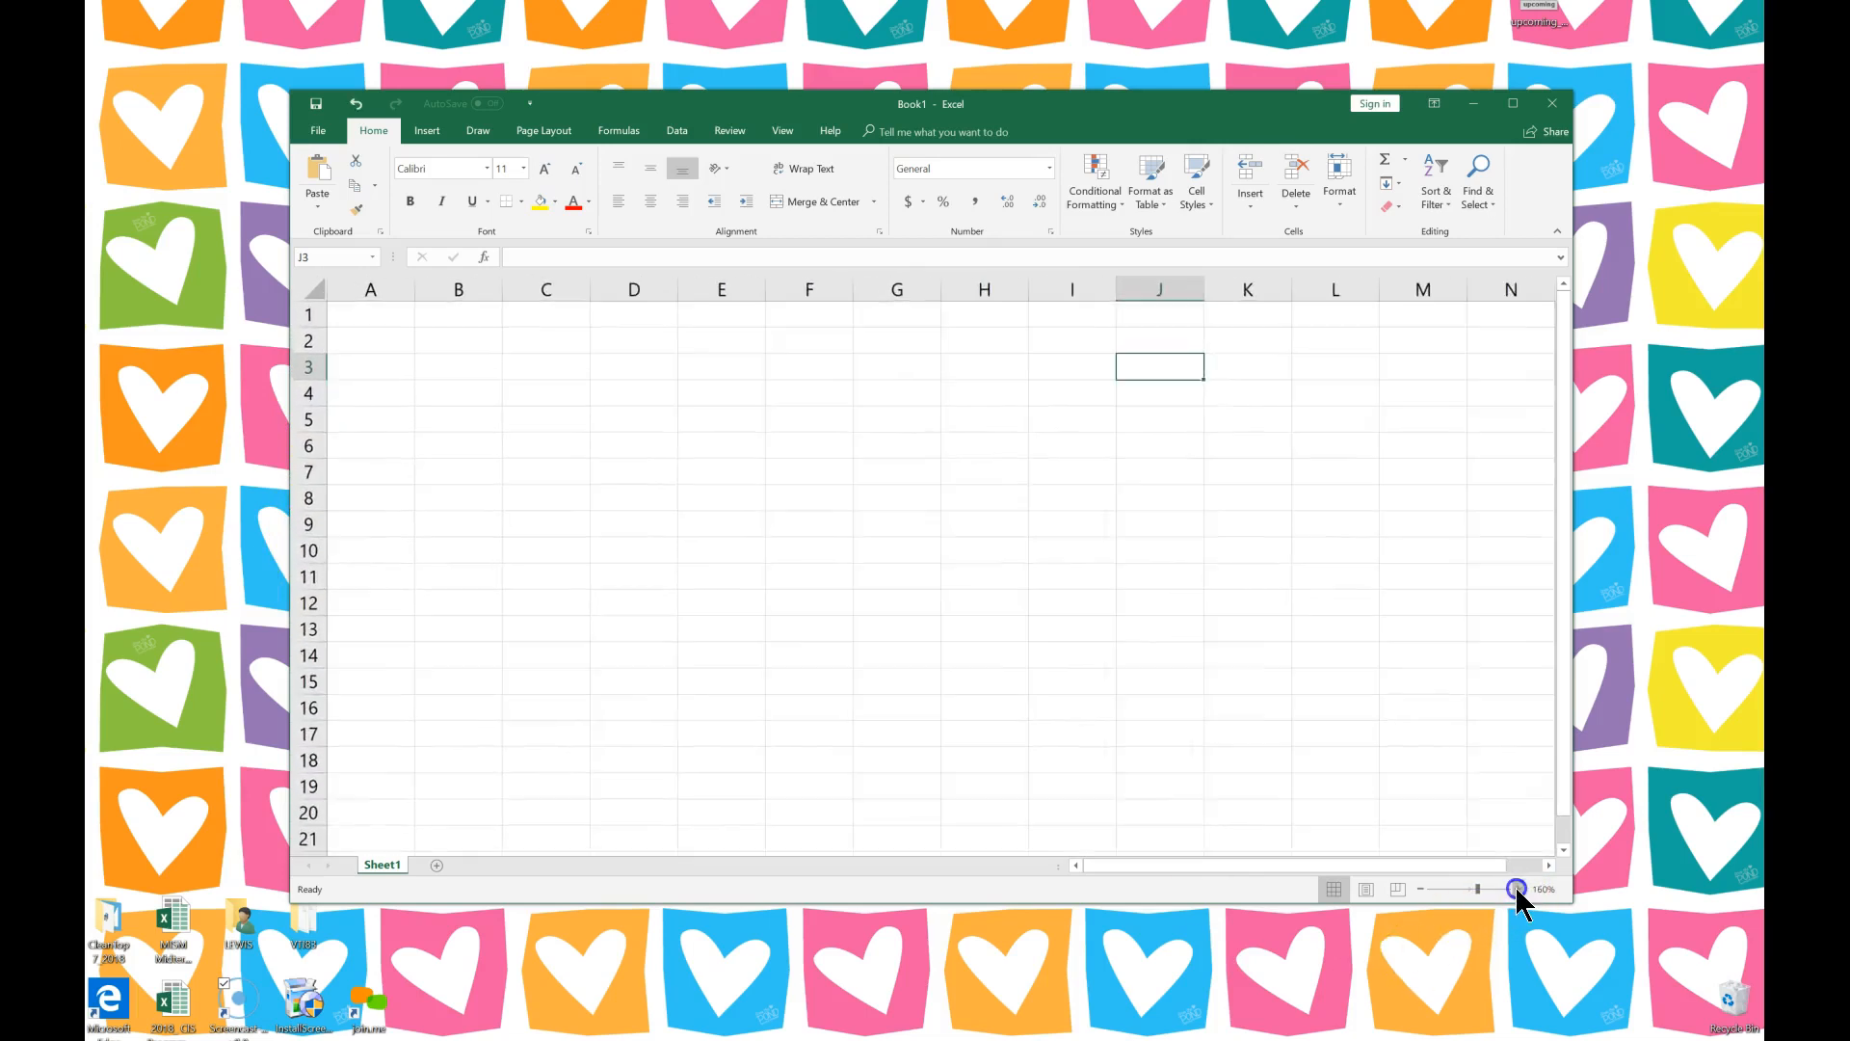
pyautogui.click(306, 315)
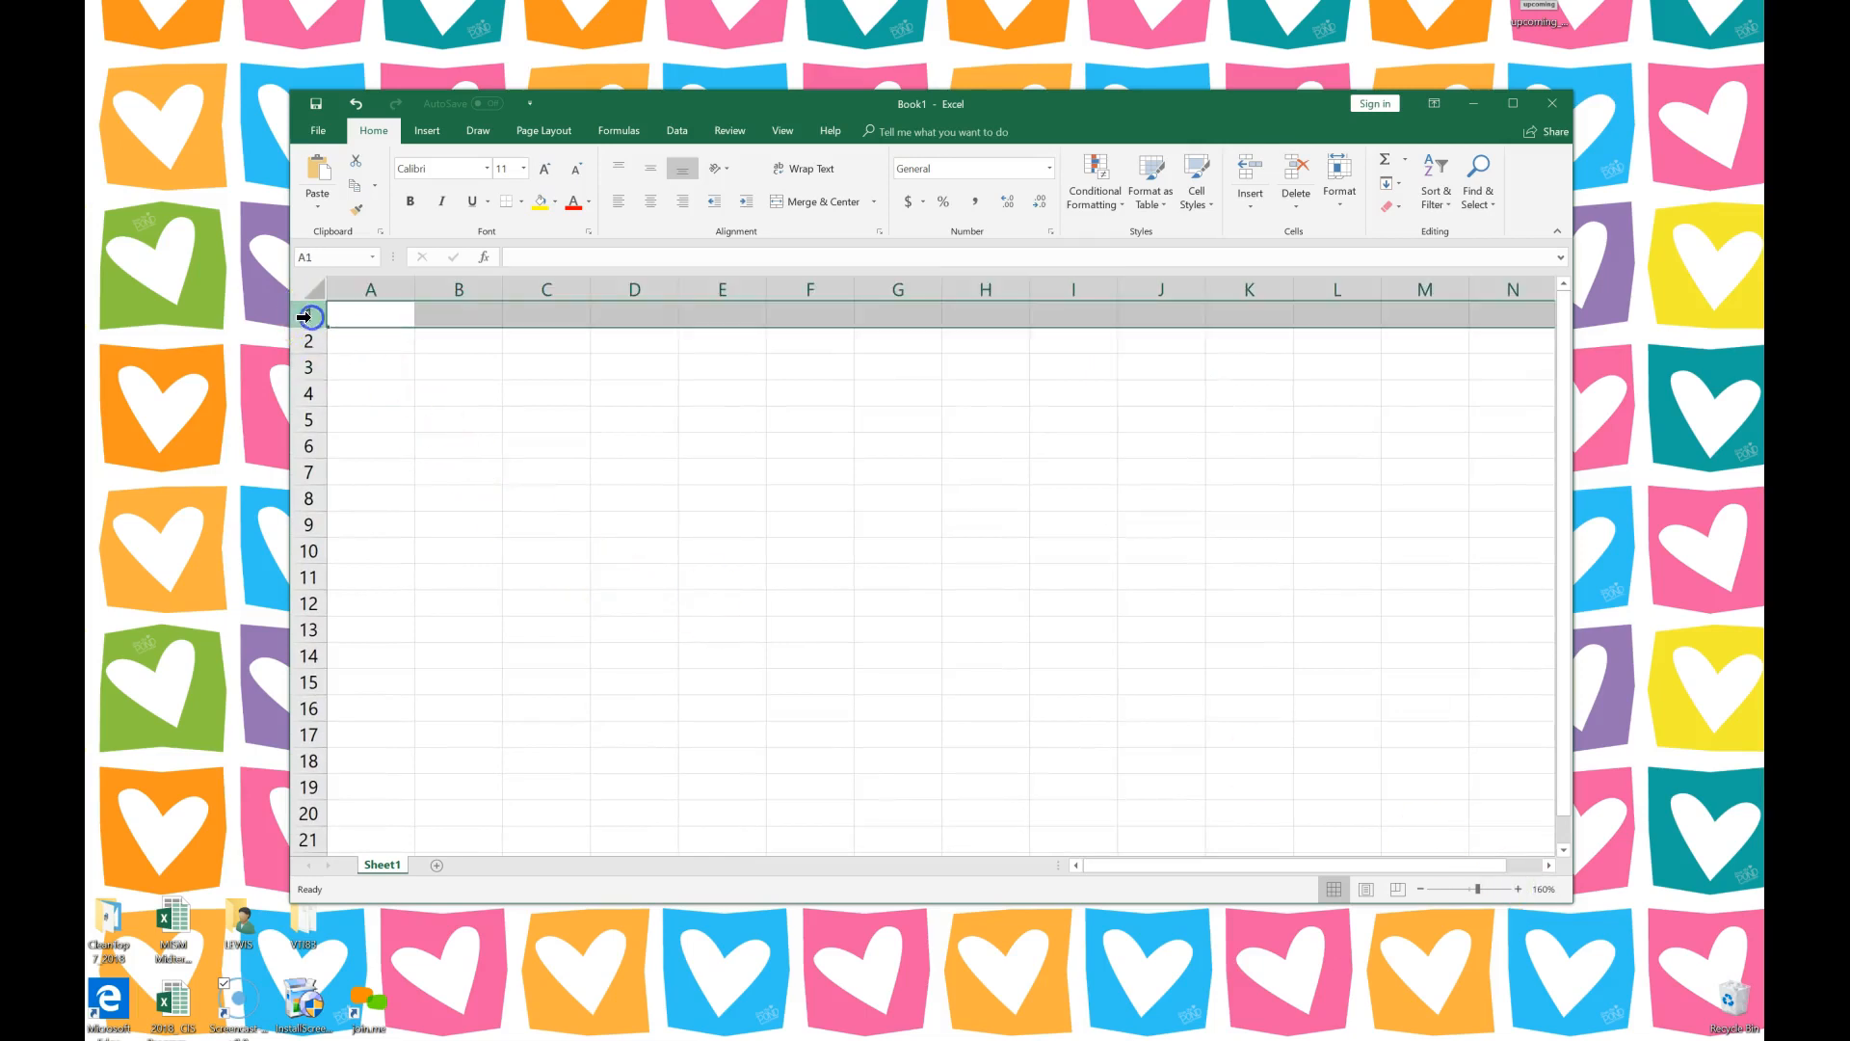
pyautogui.click(302, 377)
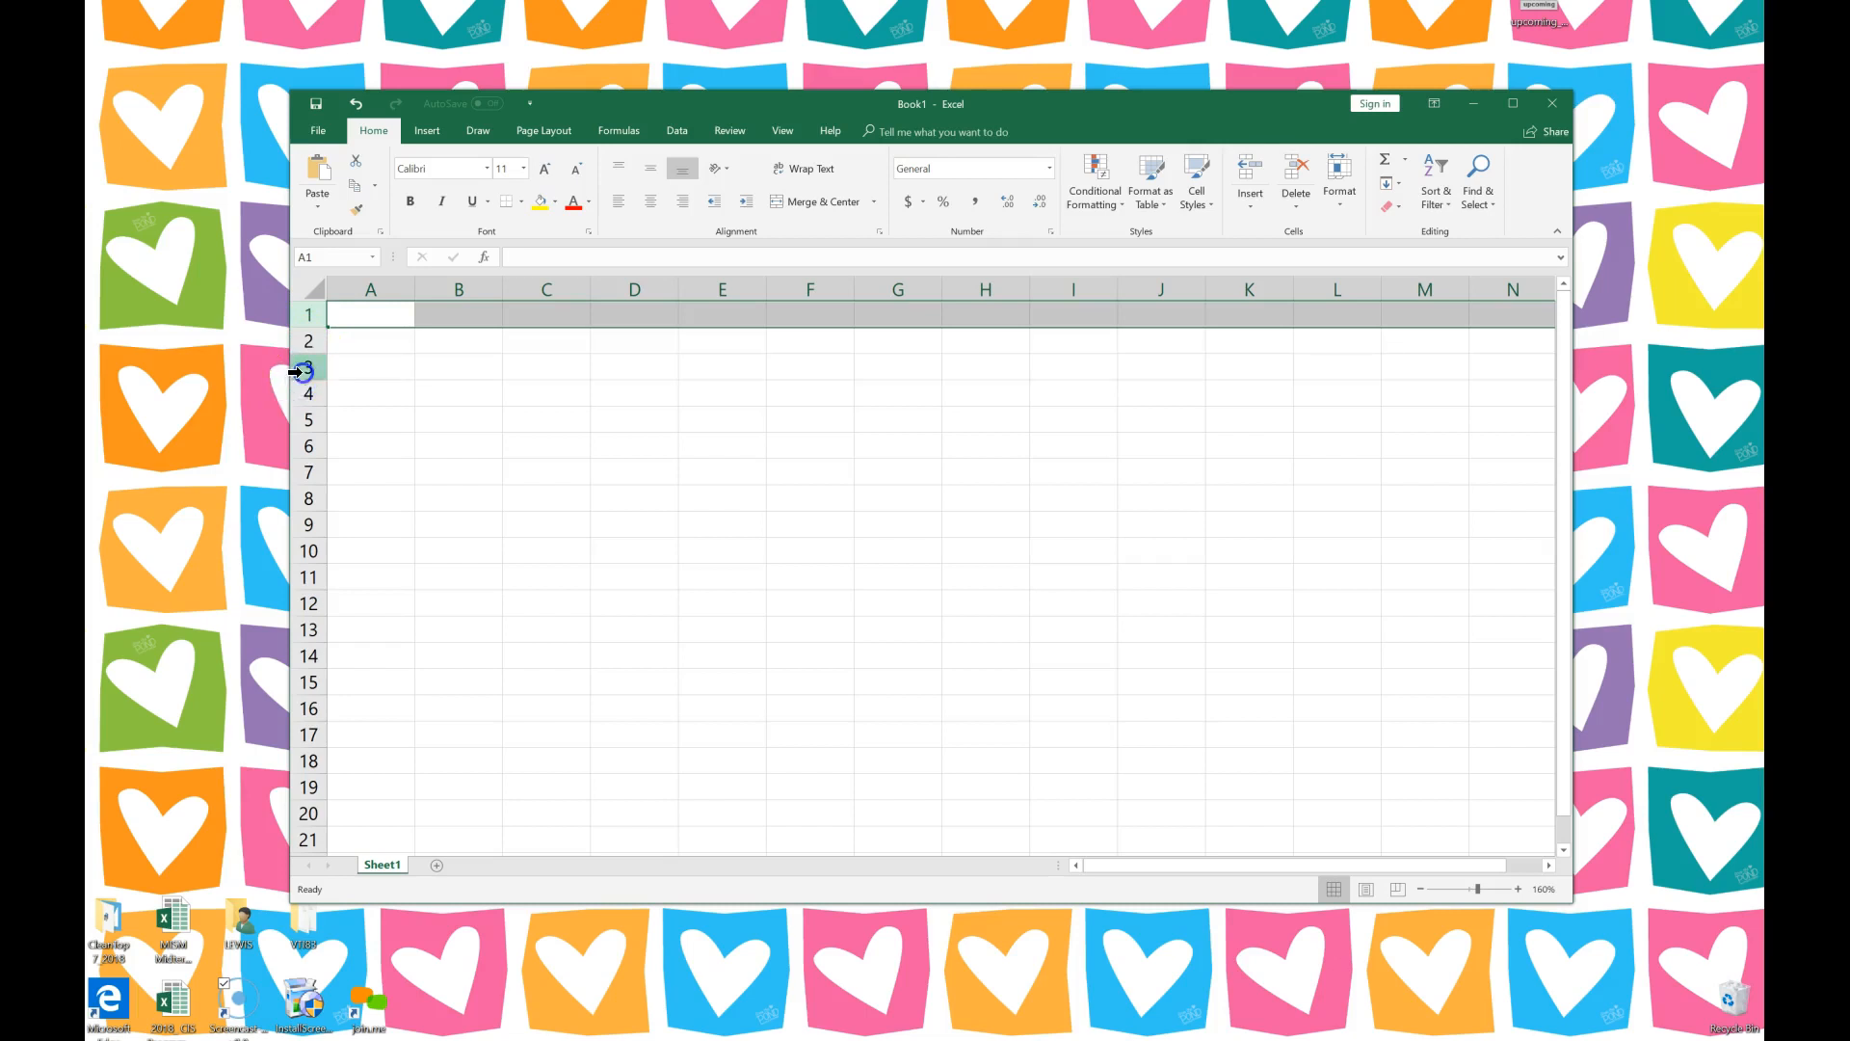
pyautogui.click(304, 367)
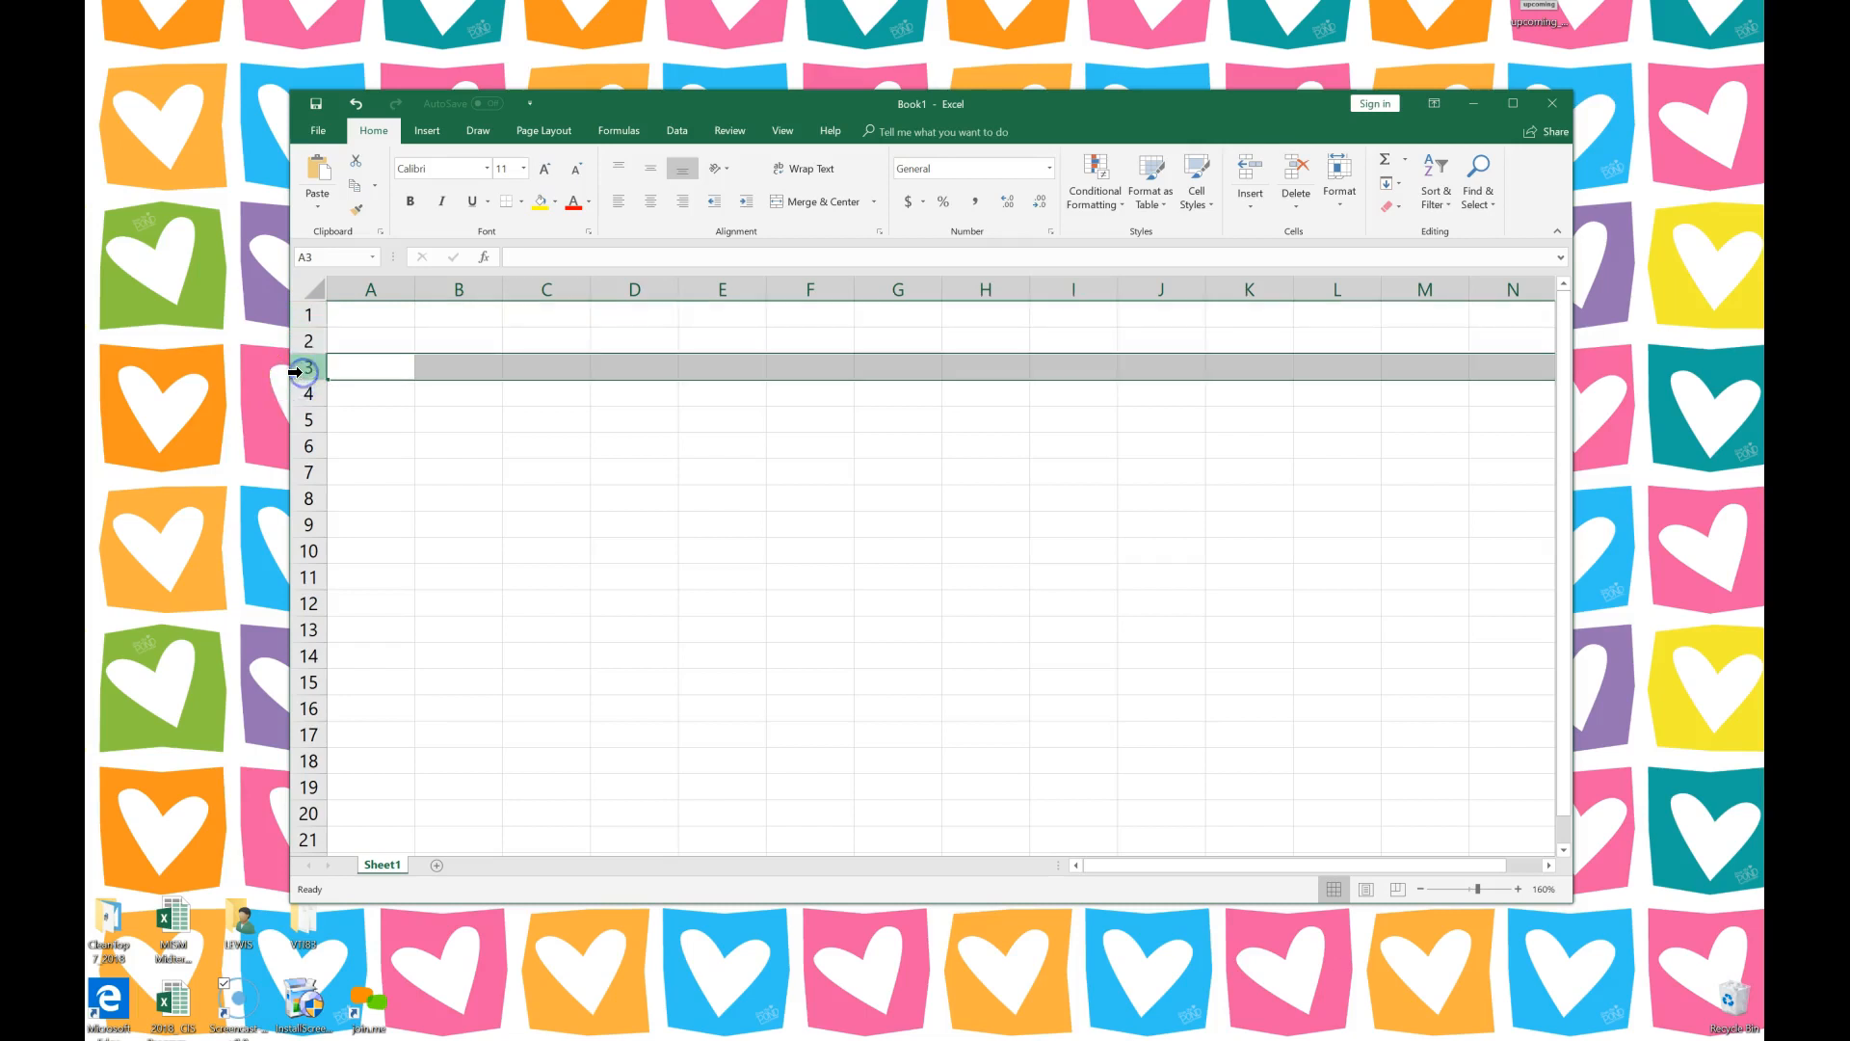
pyautogui.click(296, 446)
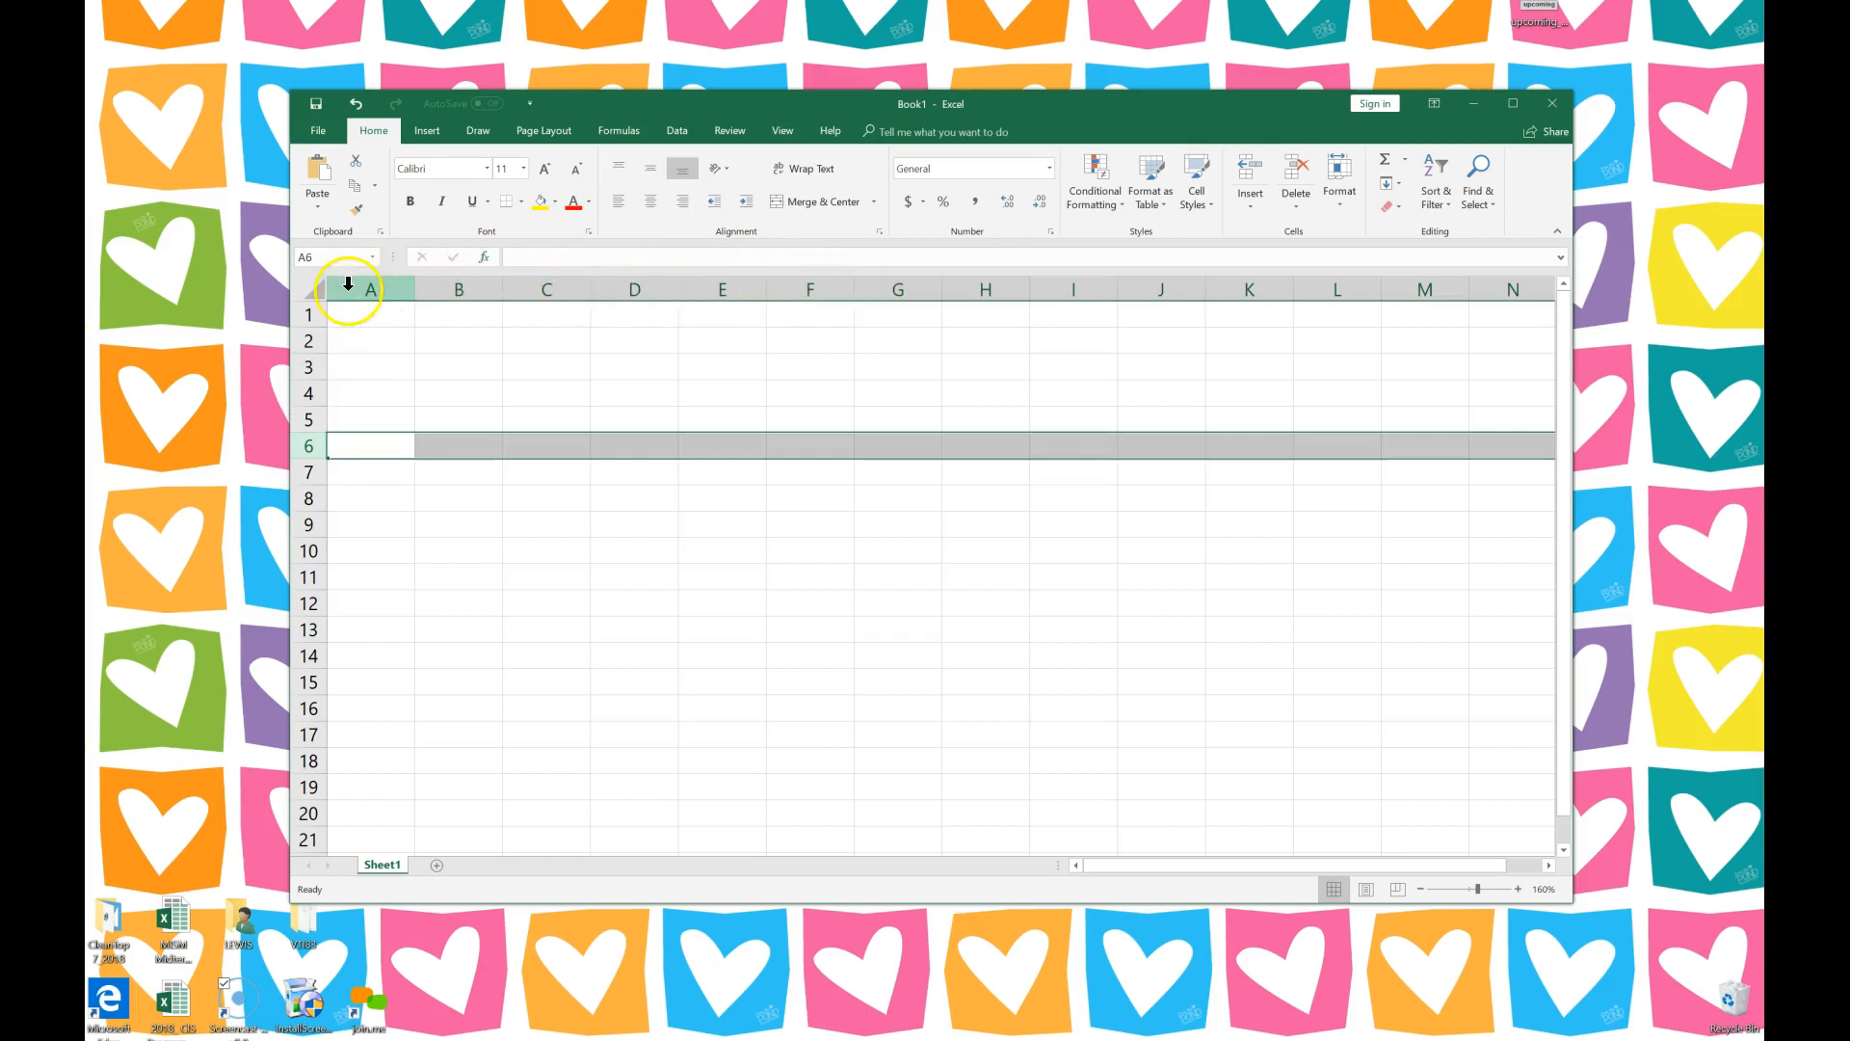
# Select entire columns A, C and E one after another.
pyautogui.click(356, 285)
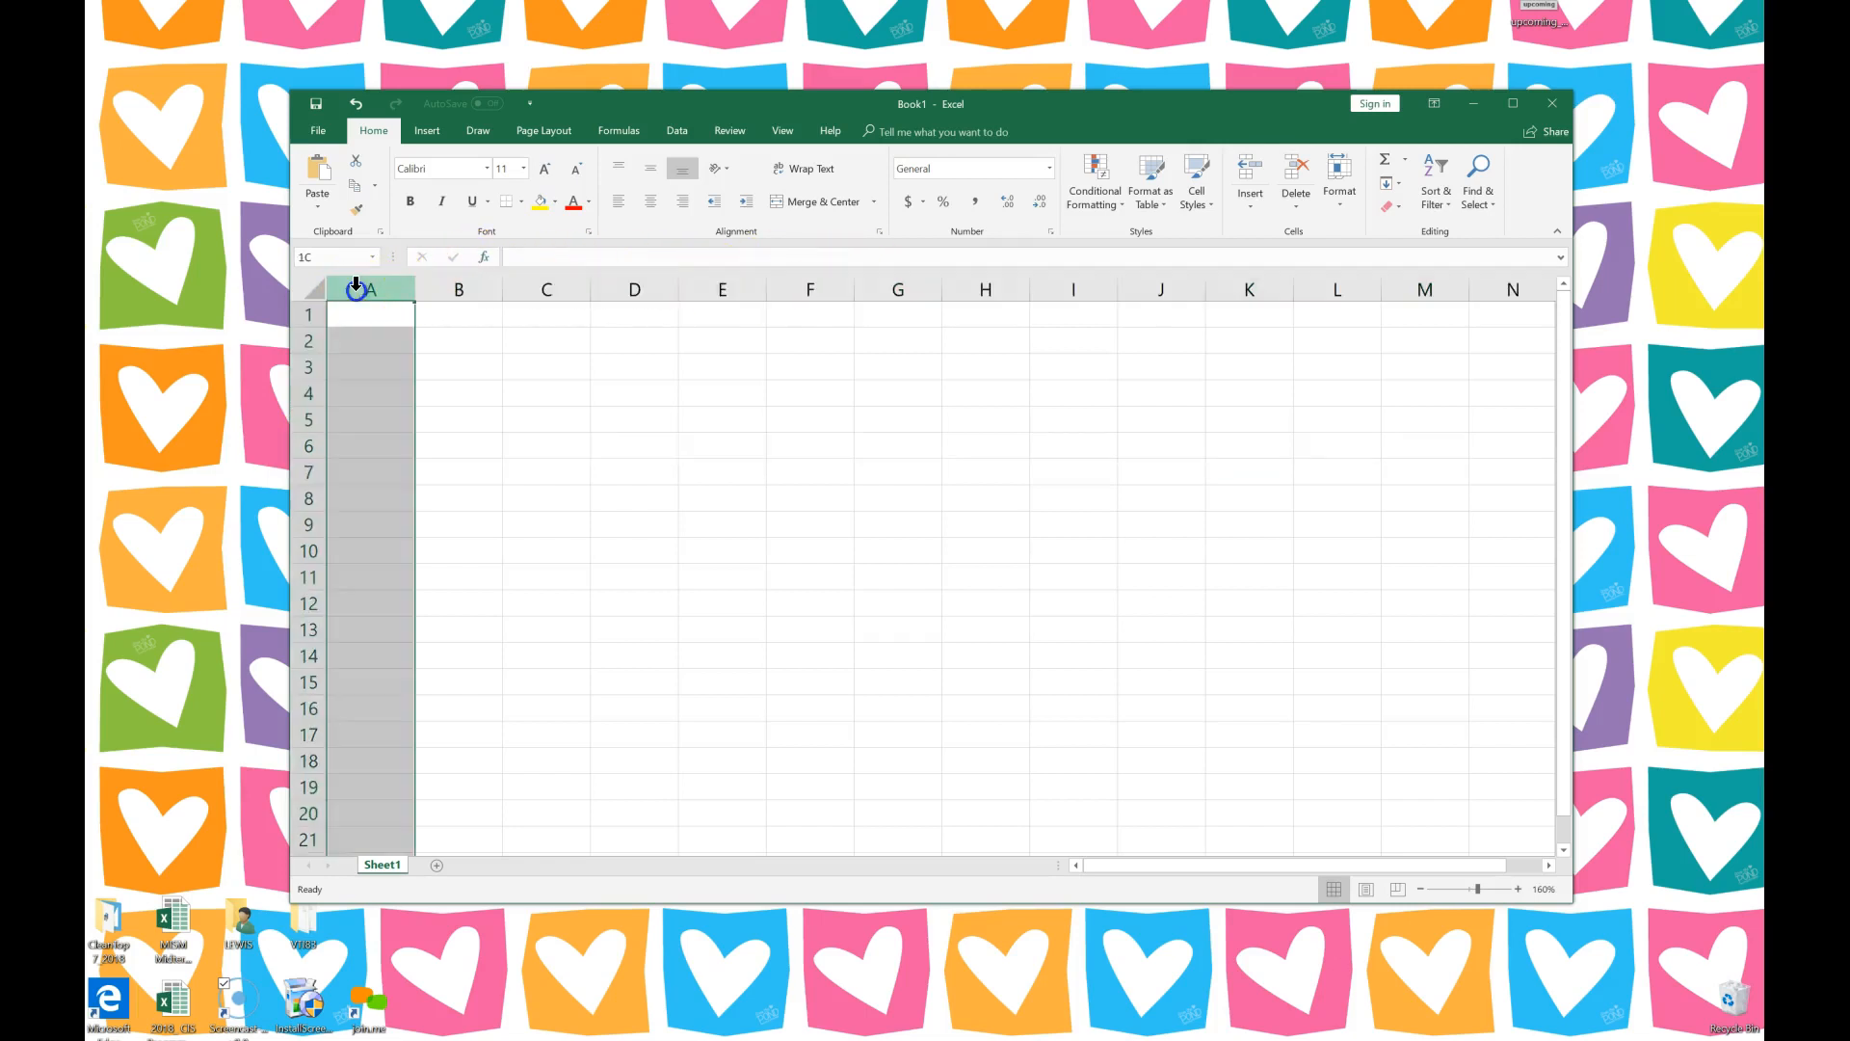
pyautogui.click(565, 277)
pyautogui.click(718, 289)
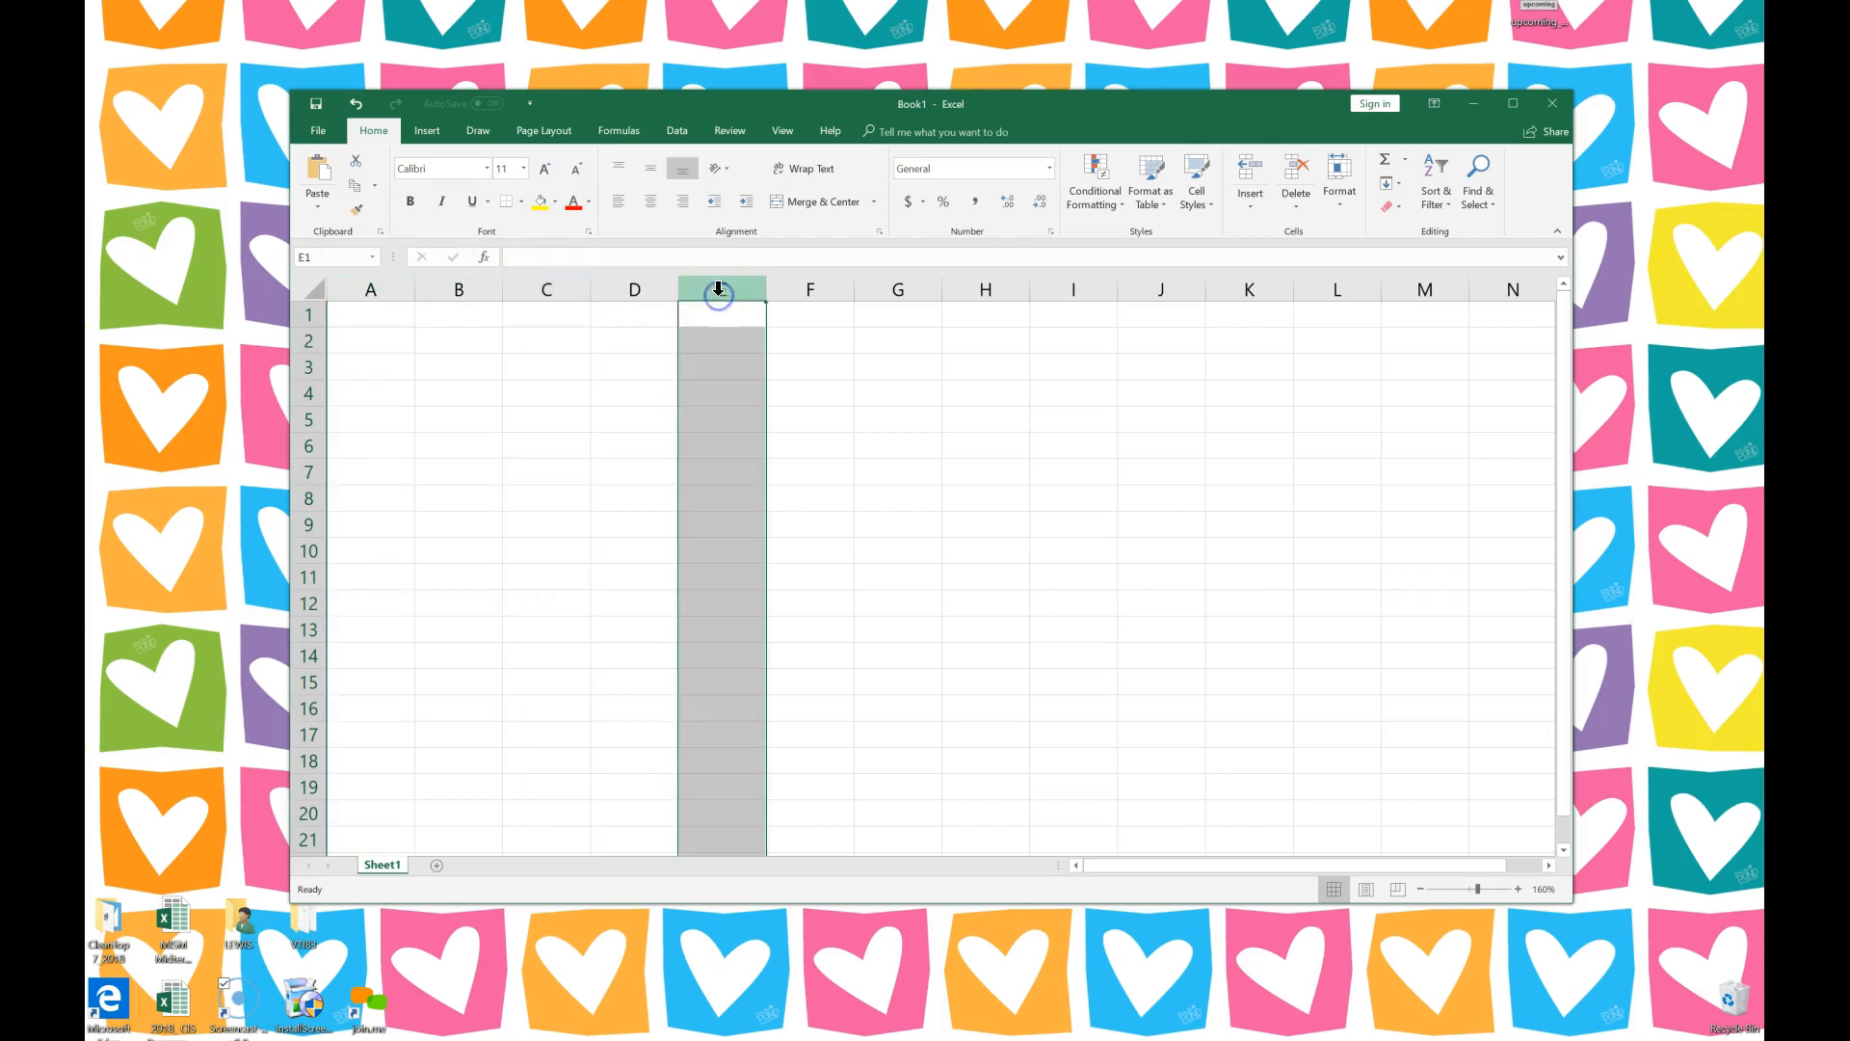
# Enter the cell addresses as text with a leading apostrophe: 'A1 in cell A1 and 'C5 in cell C5.
pyautogui.click(383, 319)
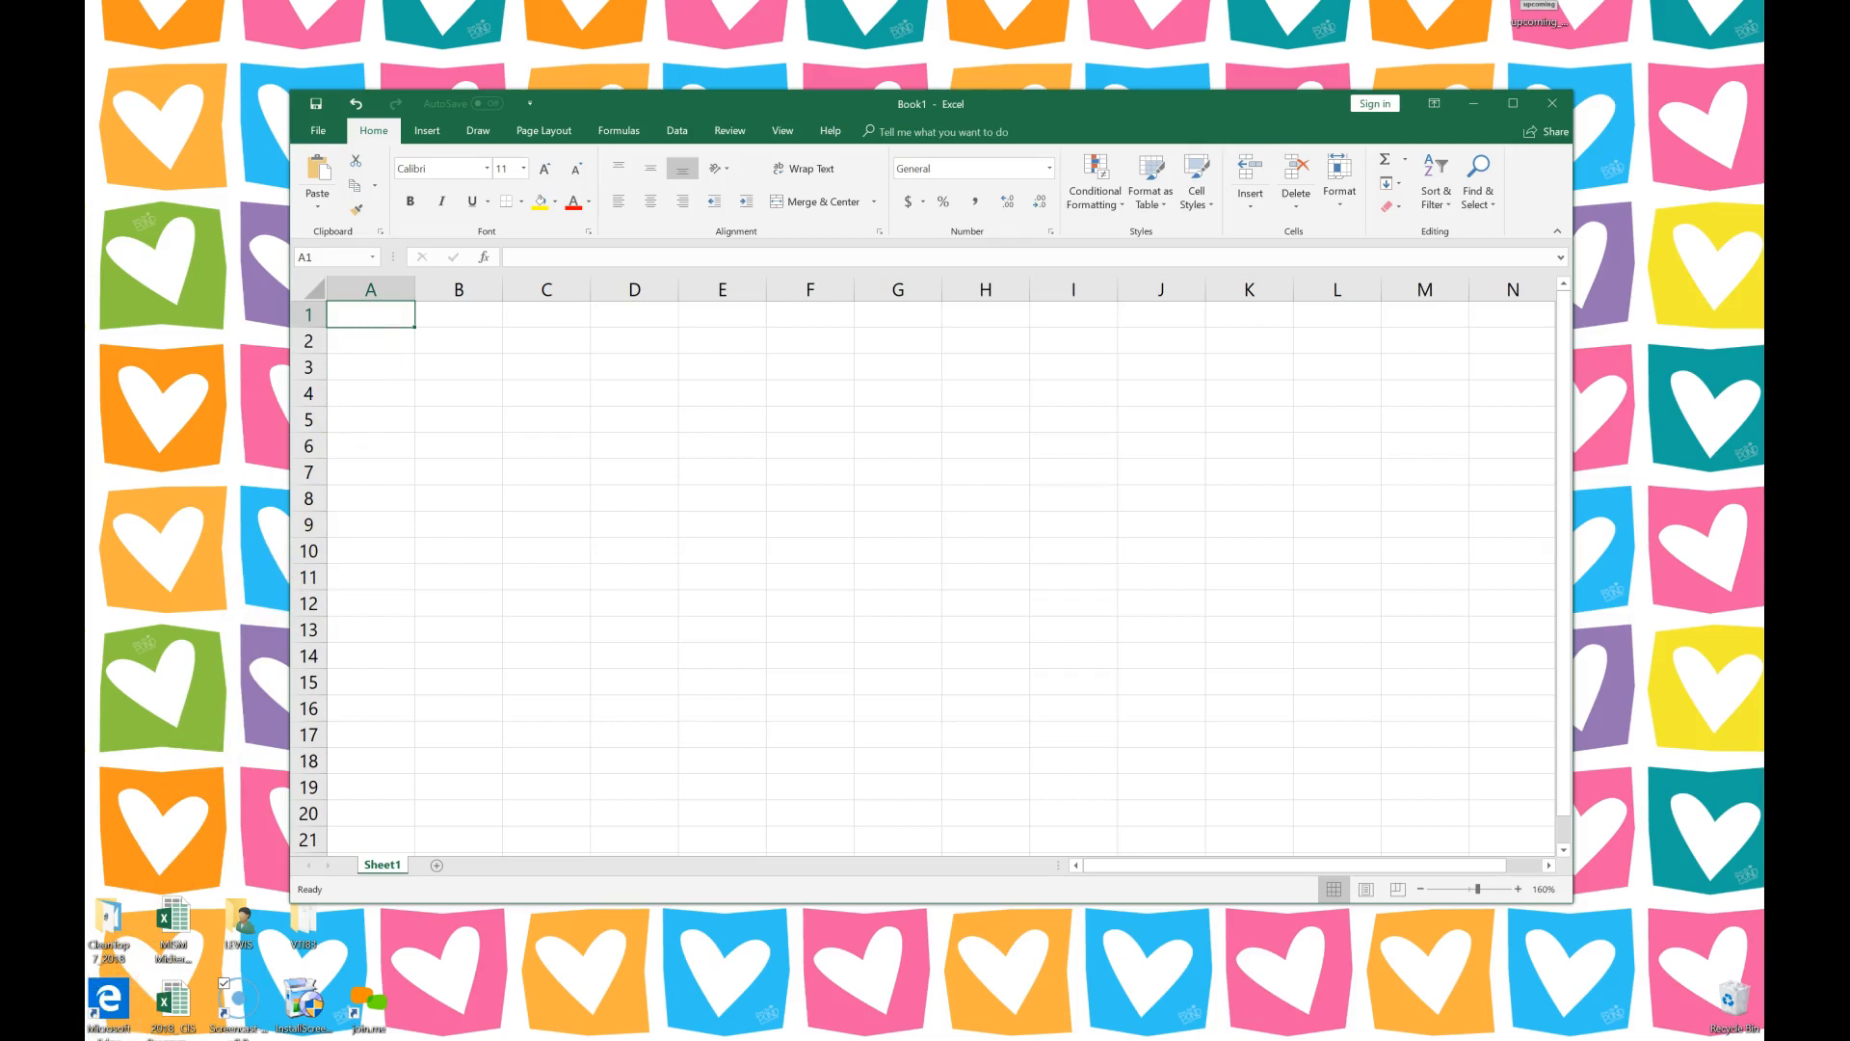
pyautogui.click(380, 326)
pyautogui.write("'A1")
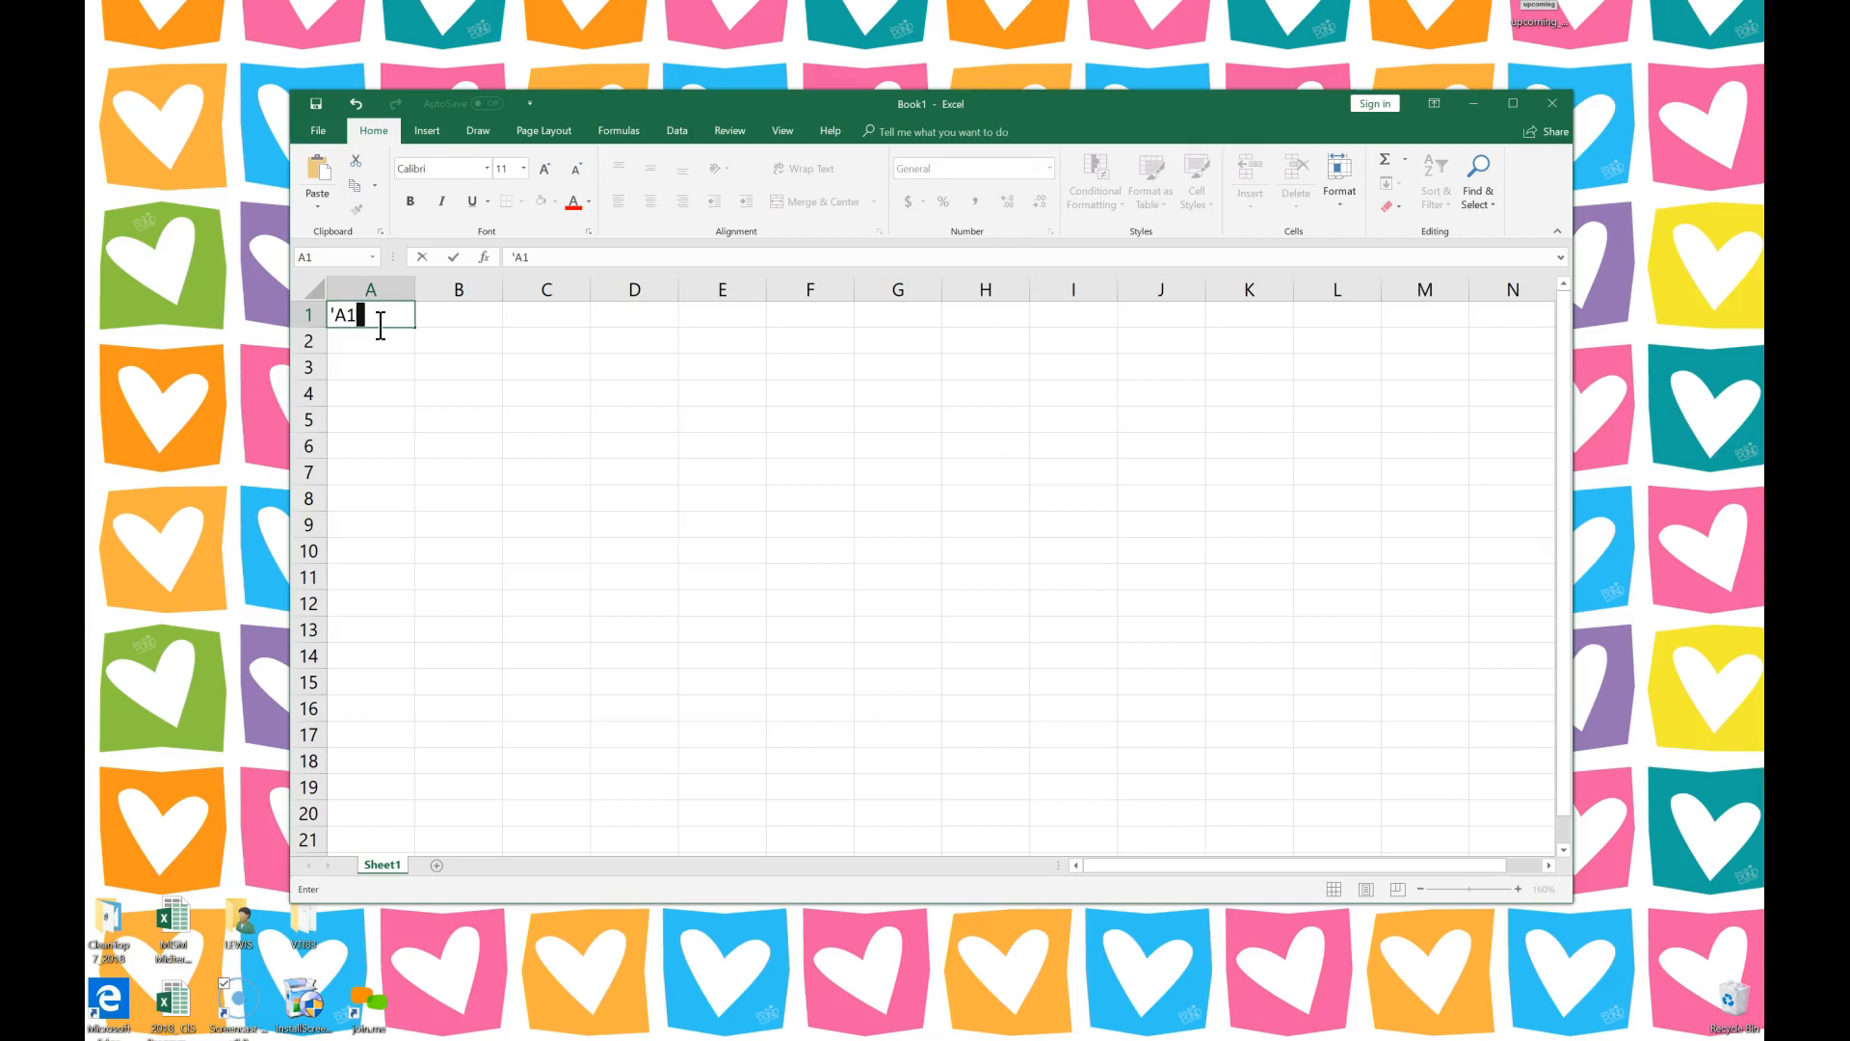
pyautogui.click(571, 421)
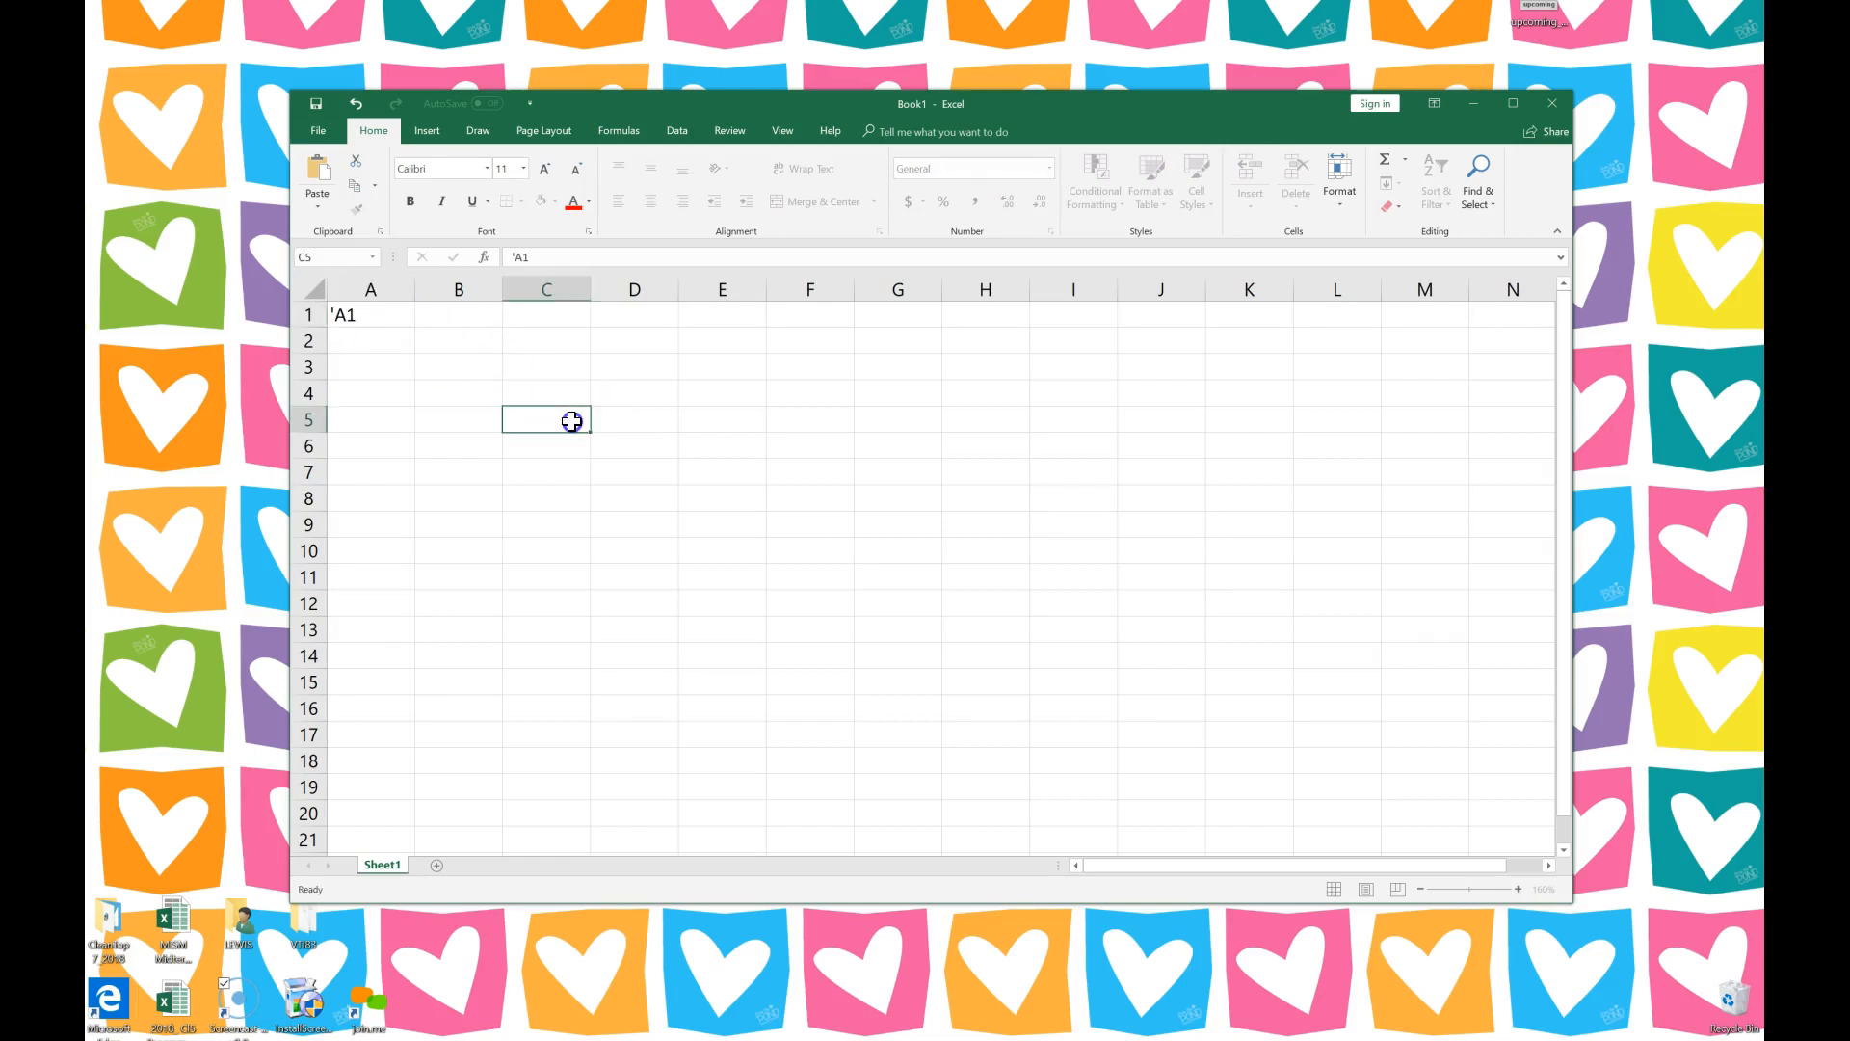
pyautogui.write("'C5")
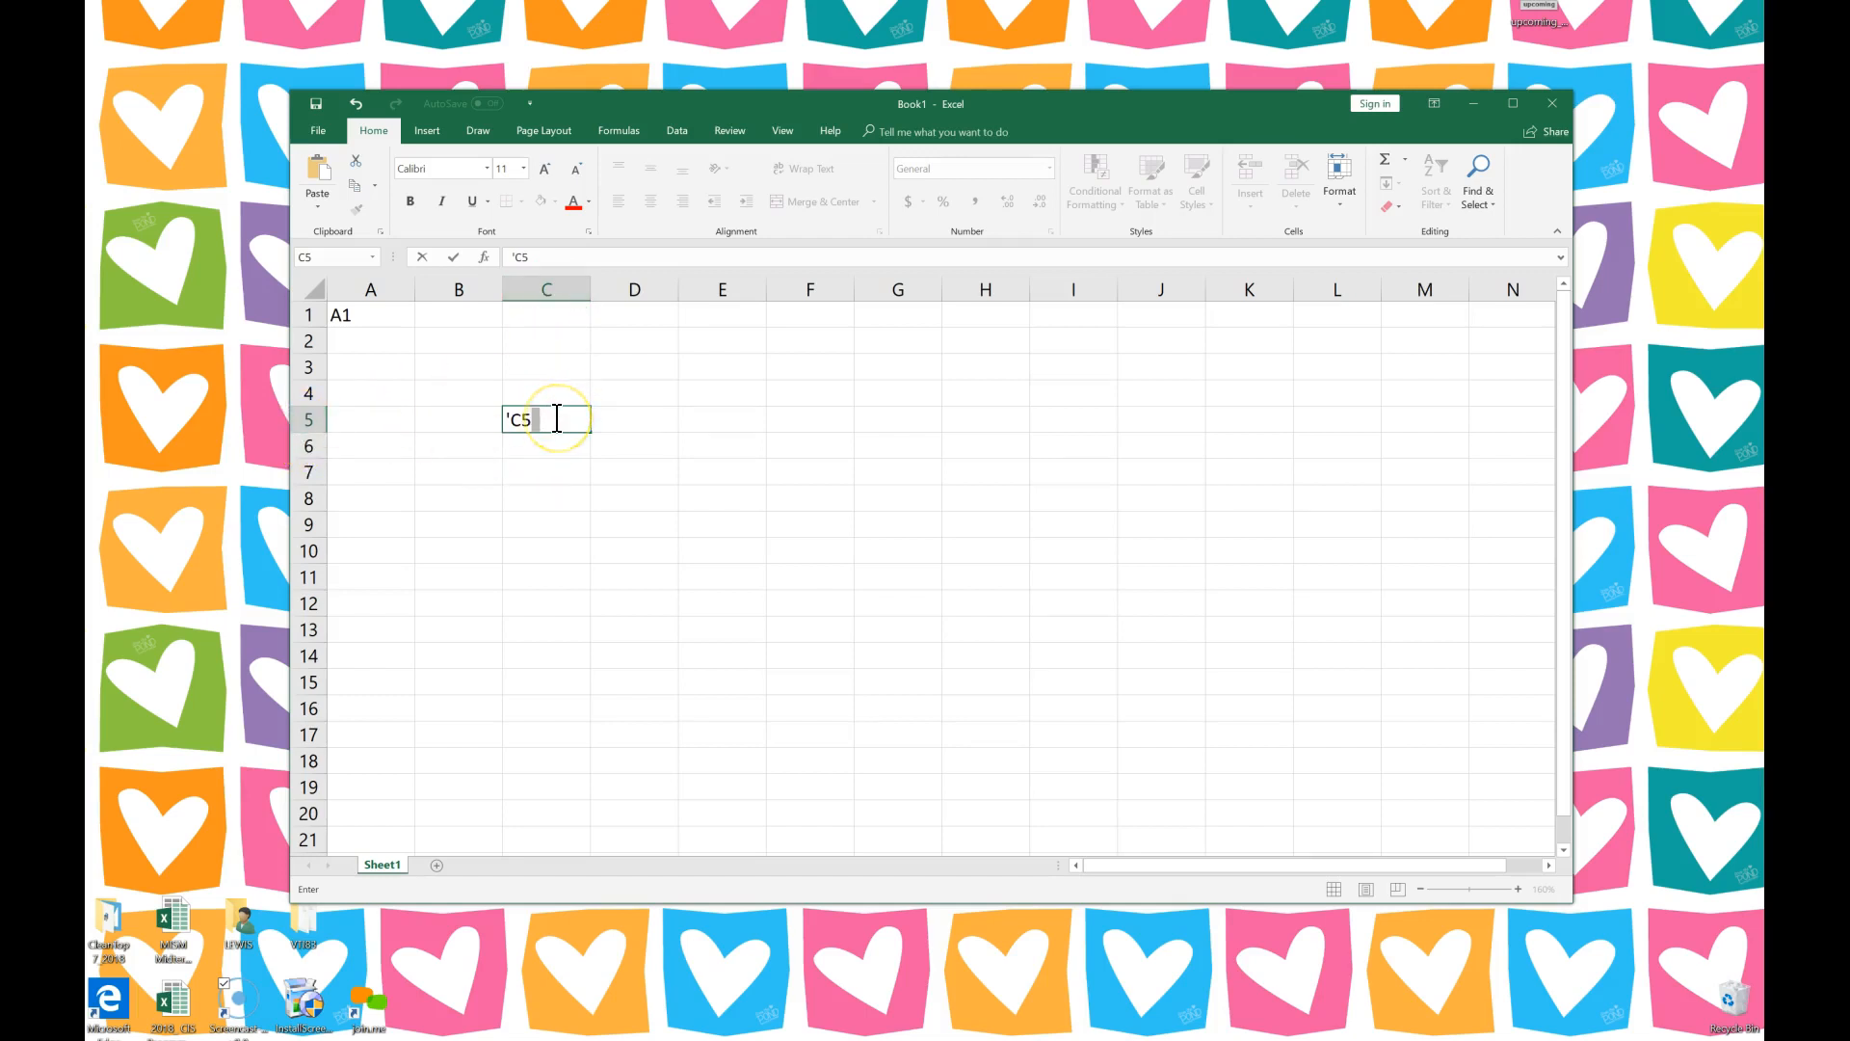
# Fill cells A1 and C5 with yellow.
pyautogui.click(393, 314)
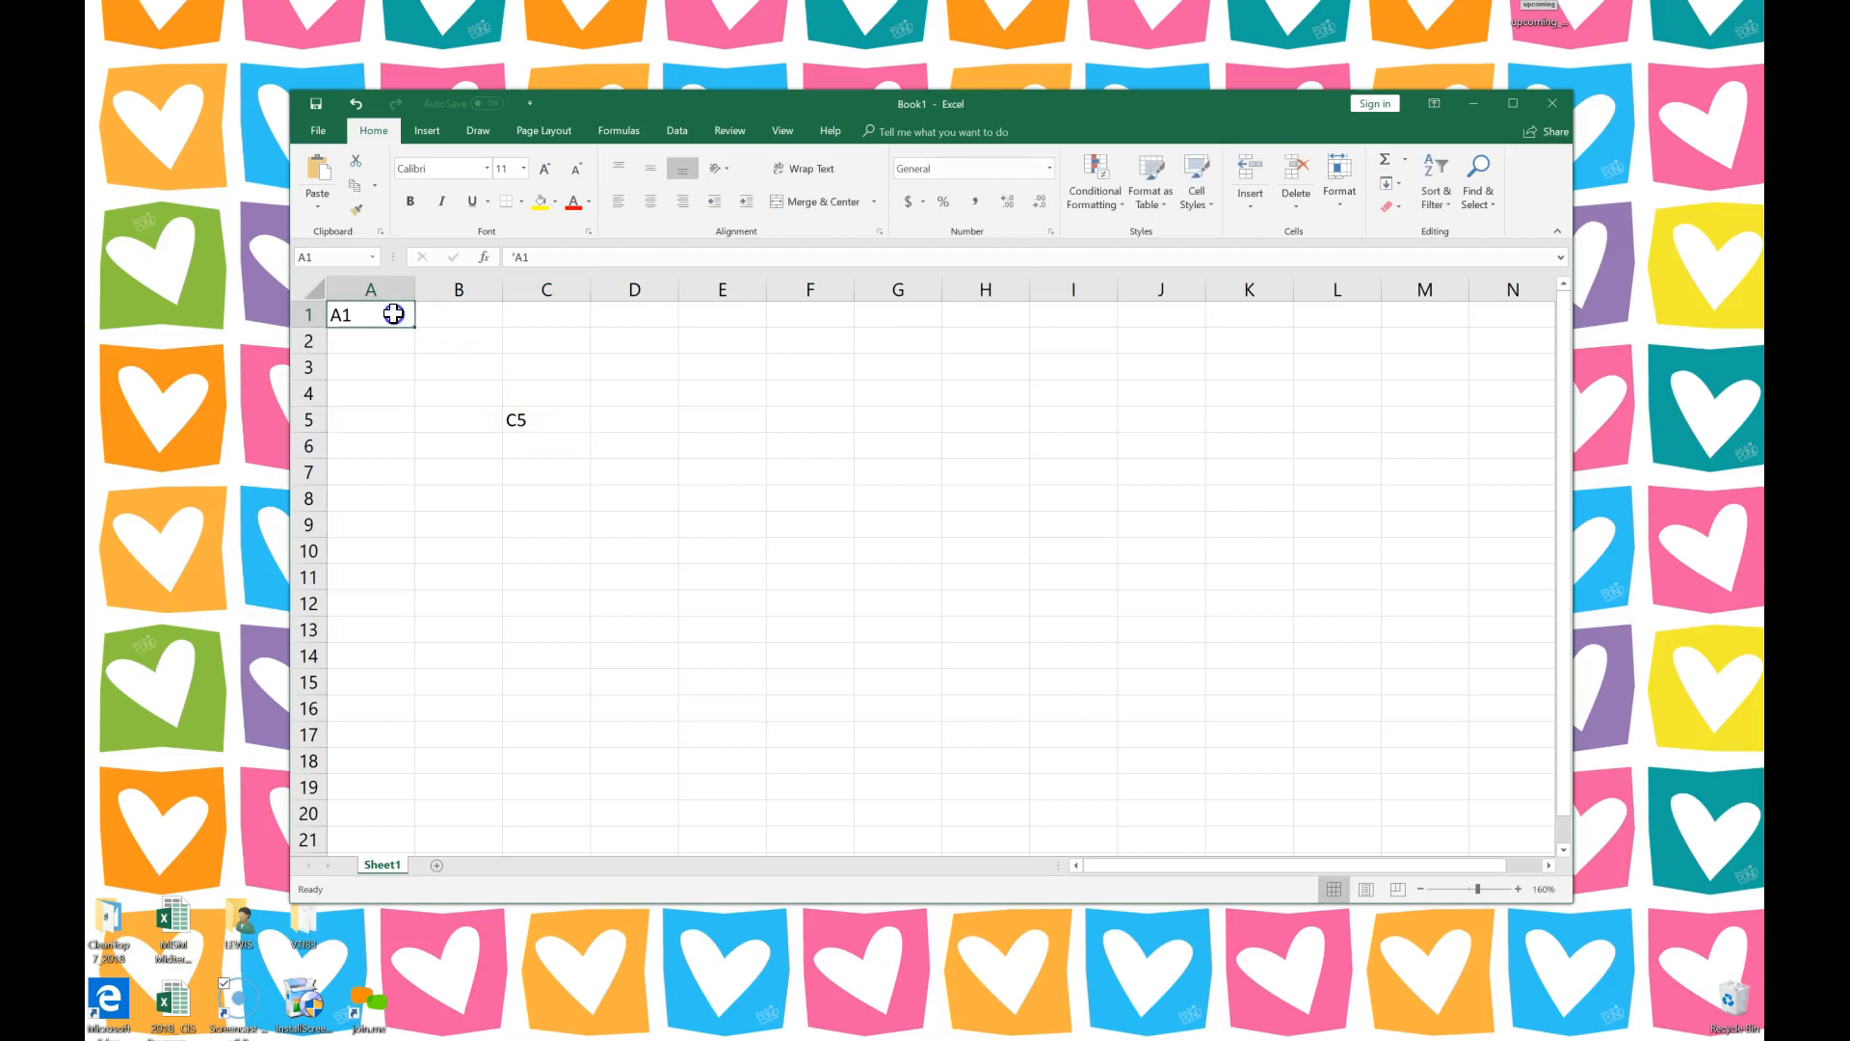
pyautogui.click(541, 201)
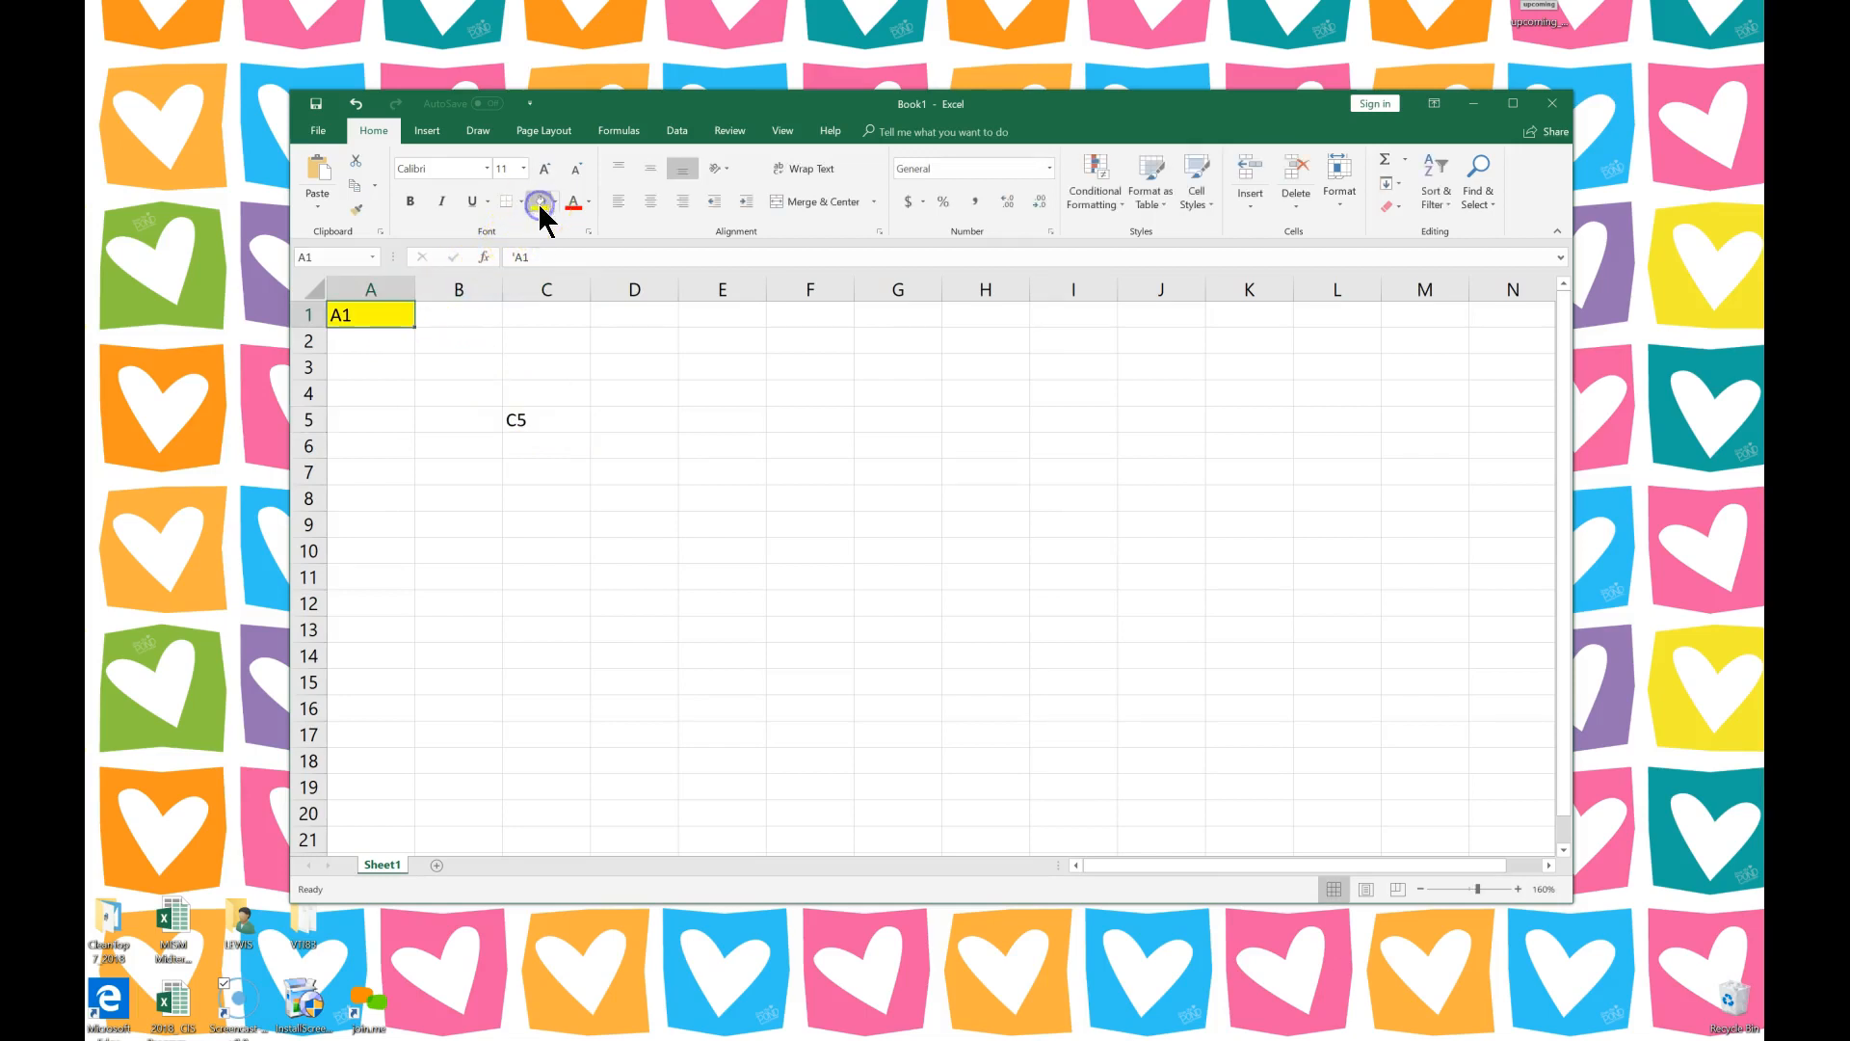
pyautogui.click(552, 424)
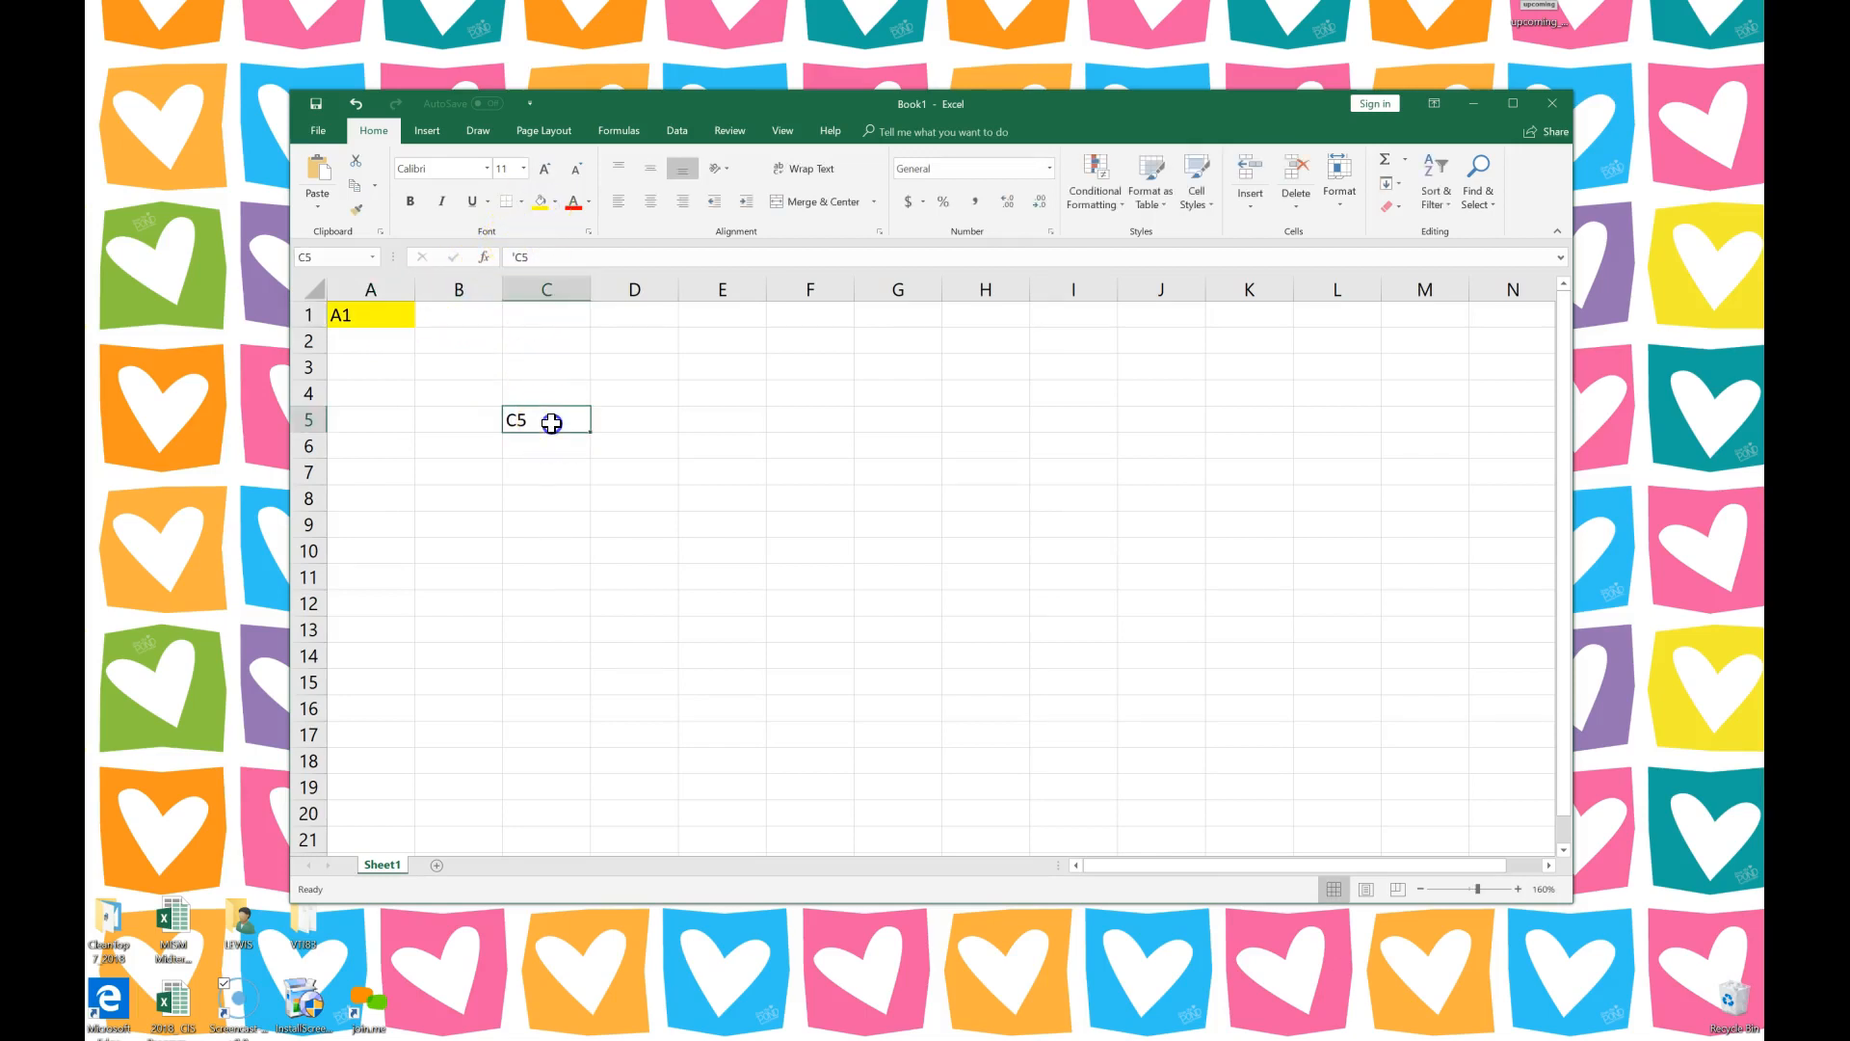
pyautogui.click(541, 201)
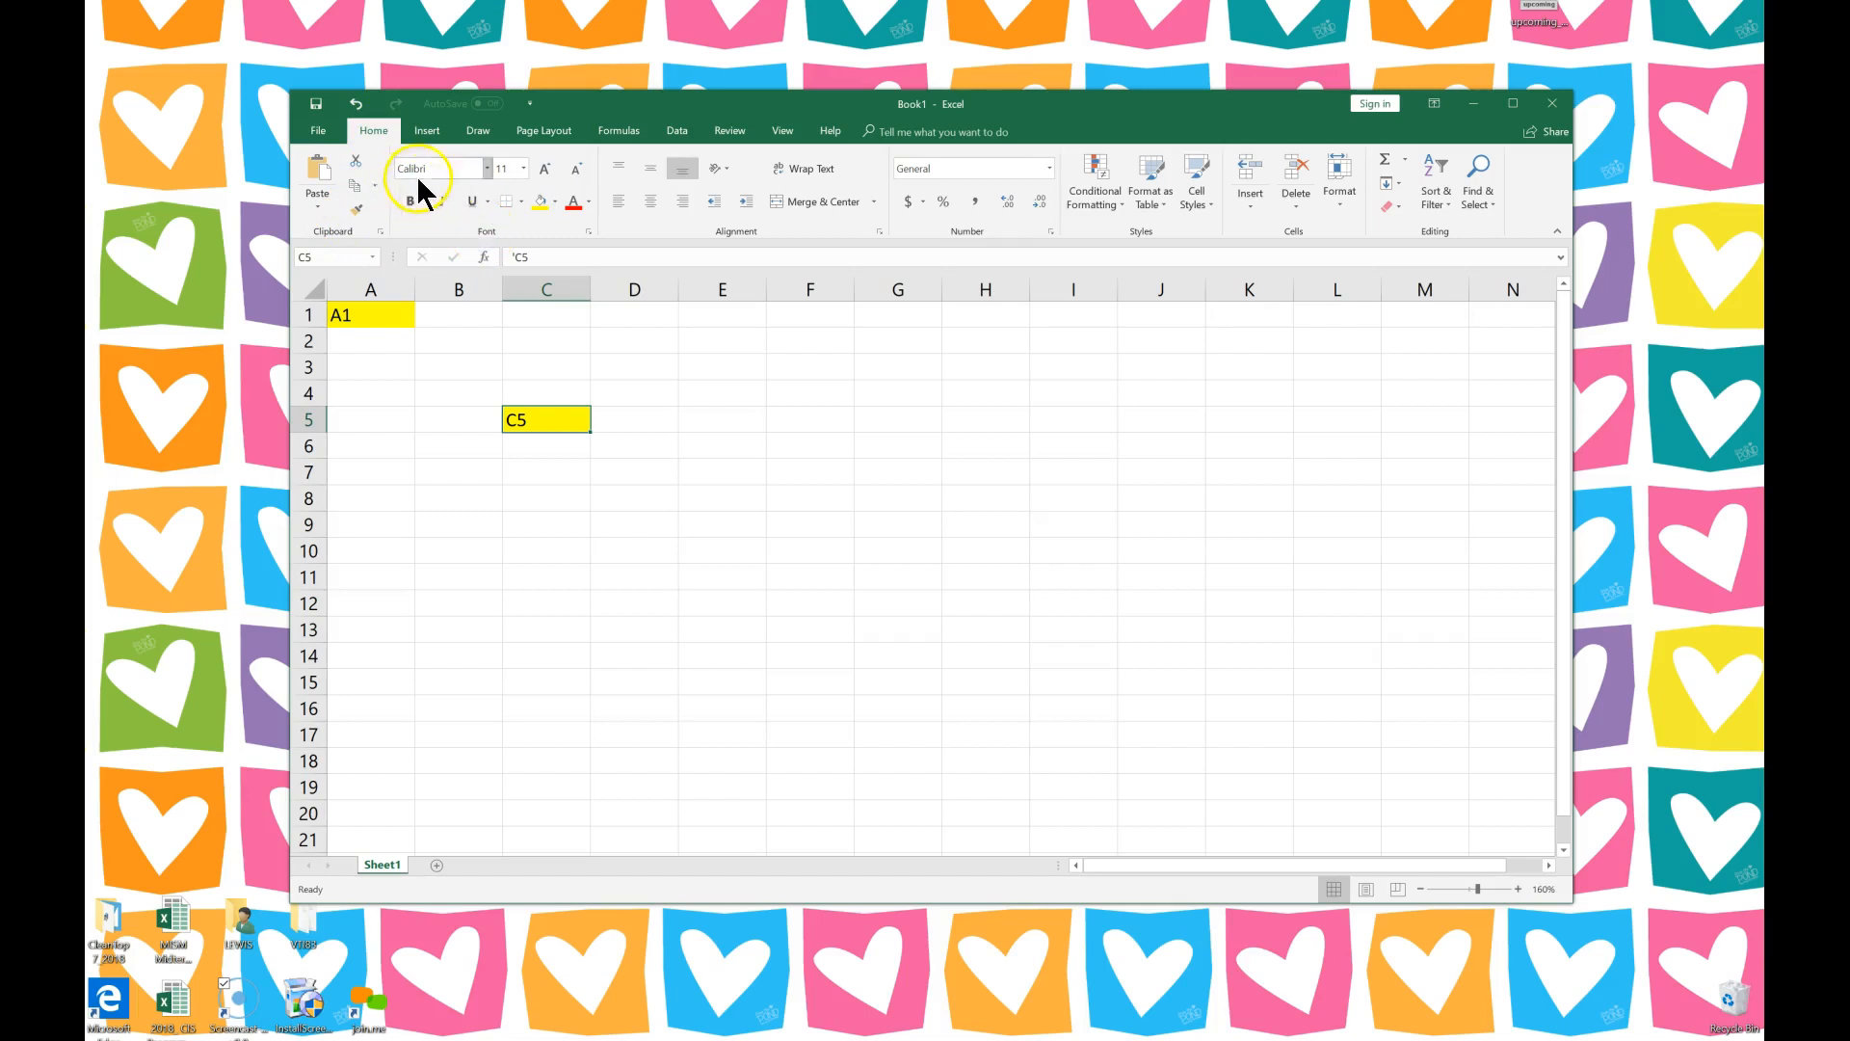
# Center the contents of cell C5 horizontally and align them to the middle vertically.
pyautogui.click(488, 170)
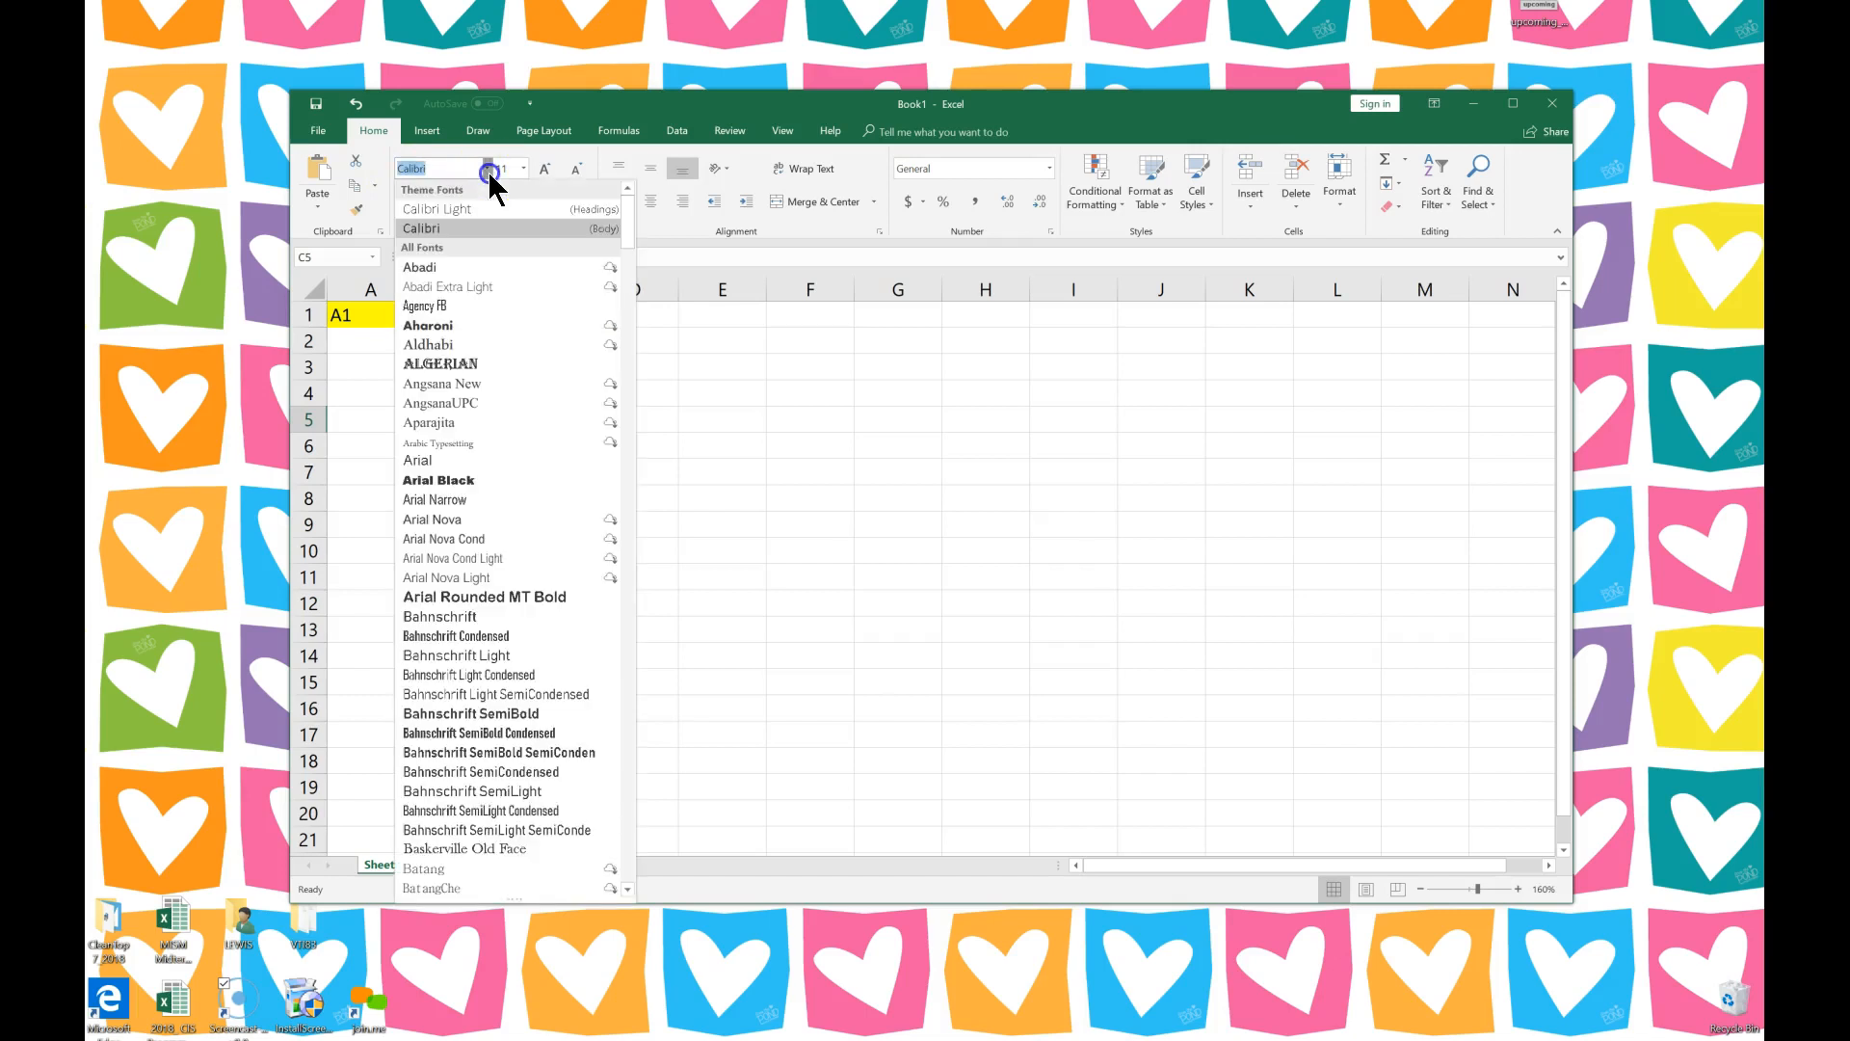
pyautogui.click(588, 103)
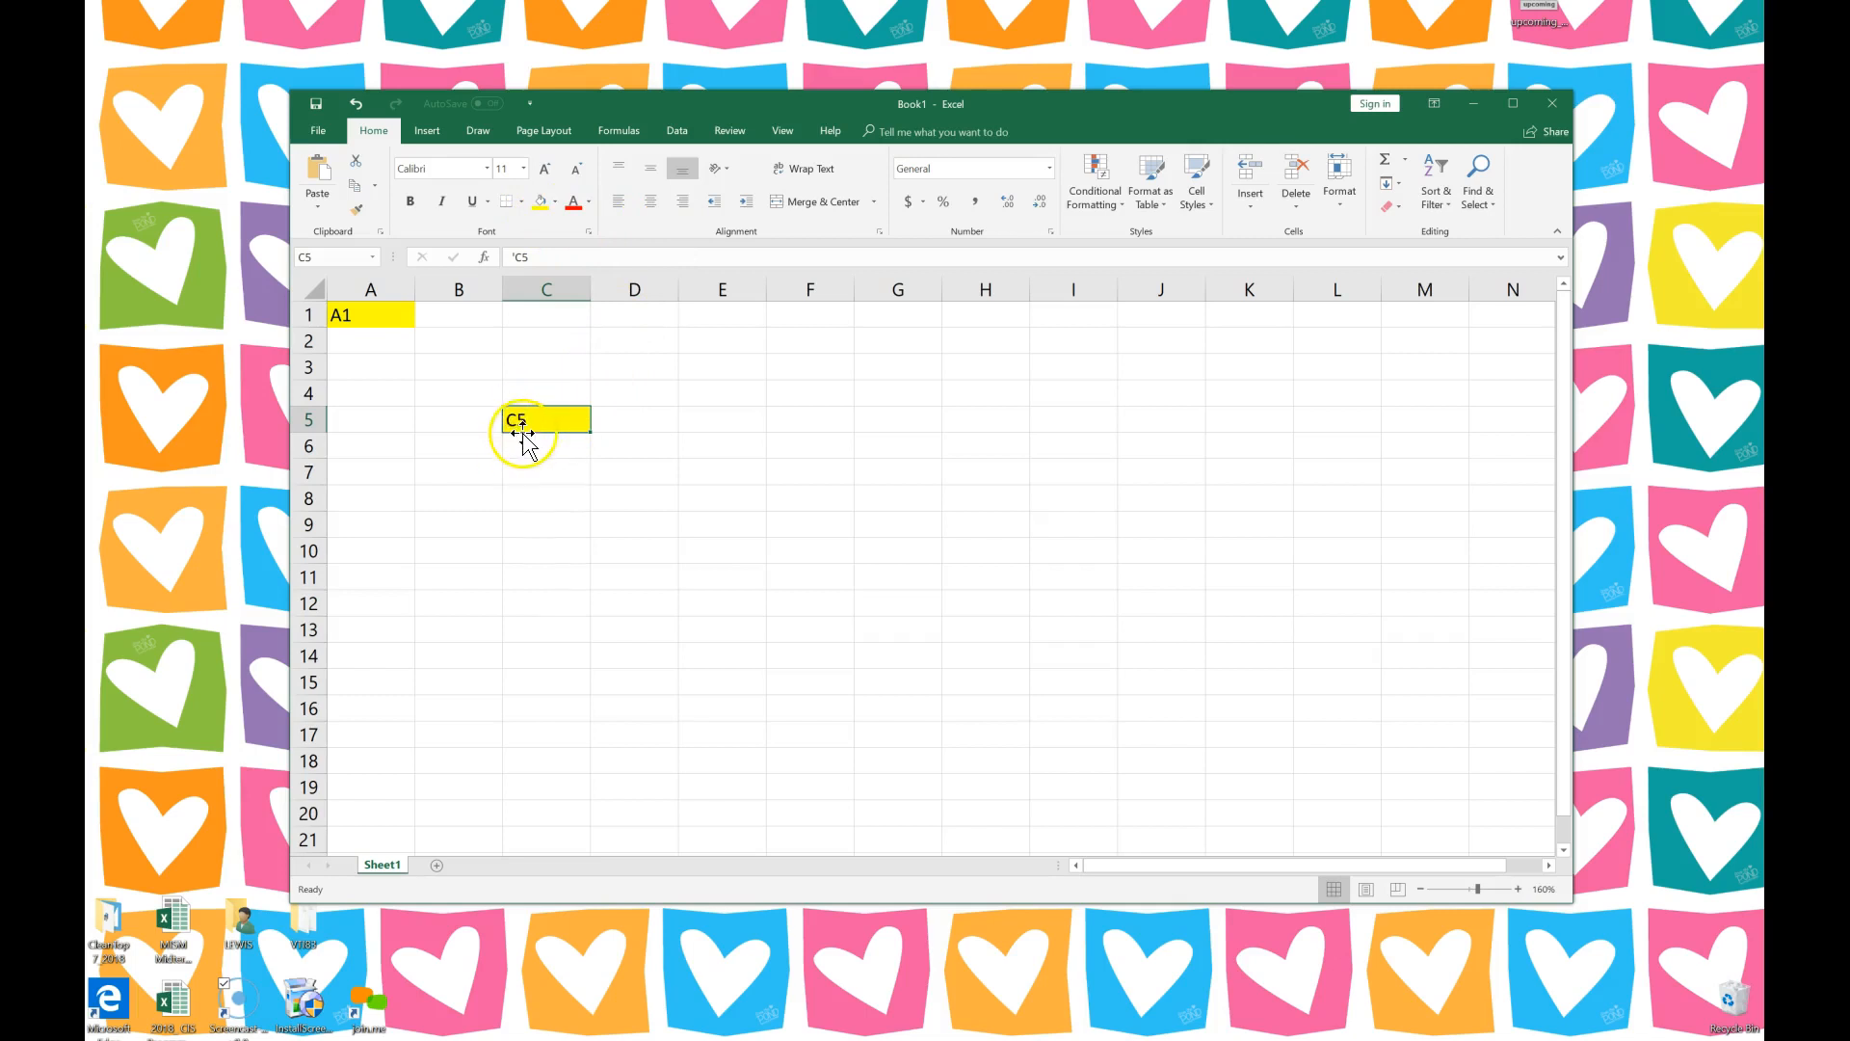
pyautogui.click(650, 197)
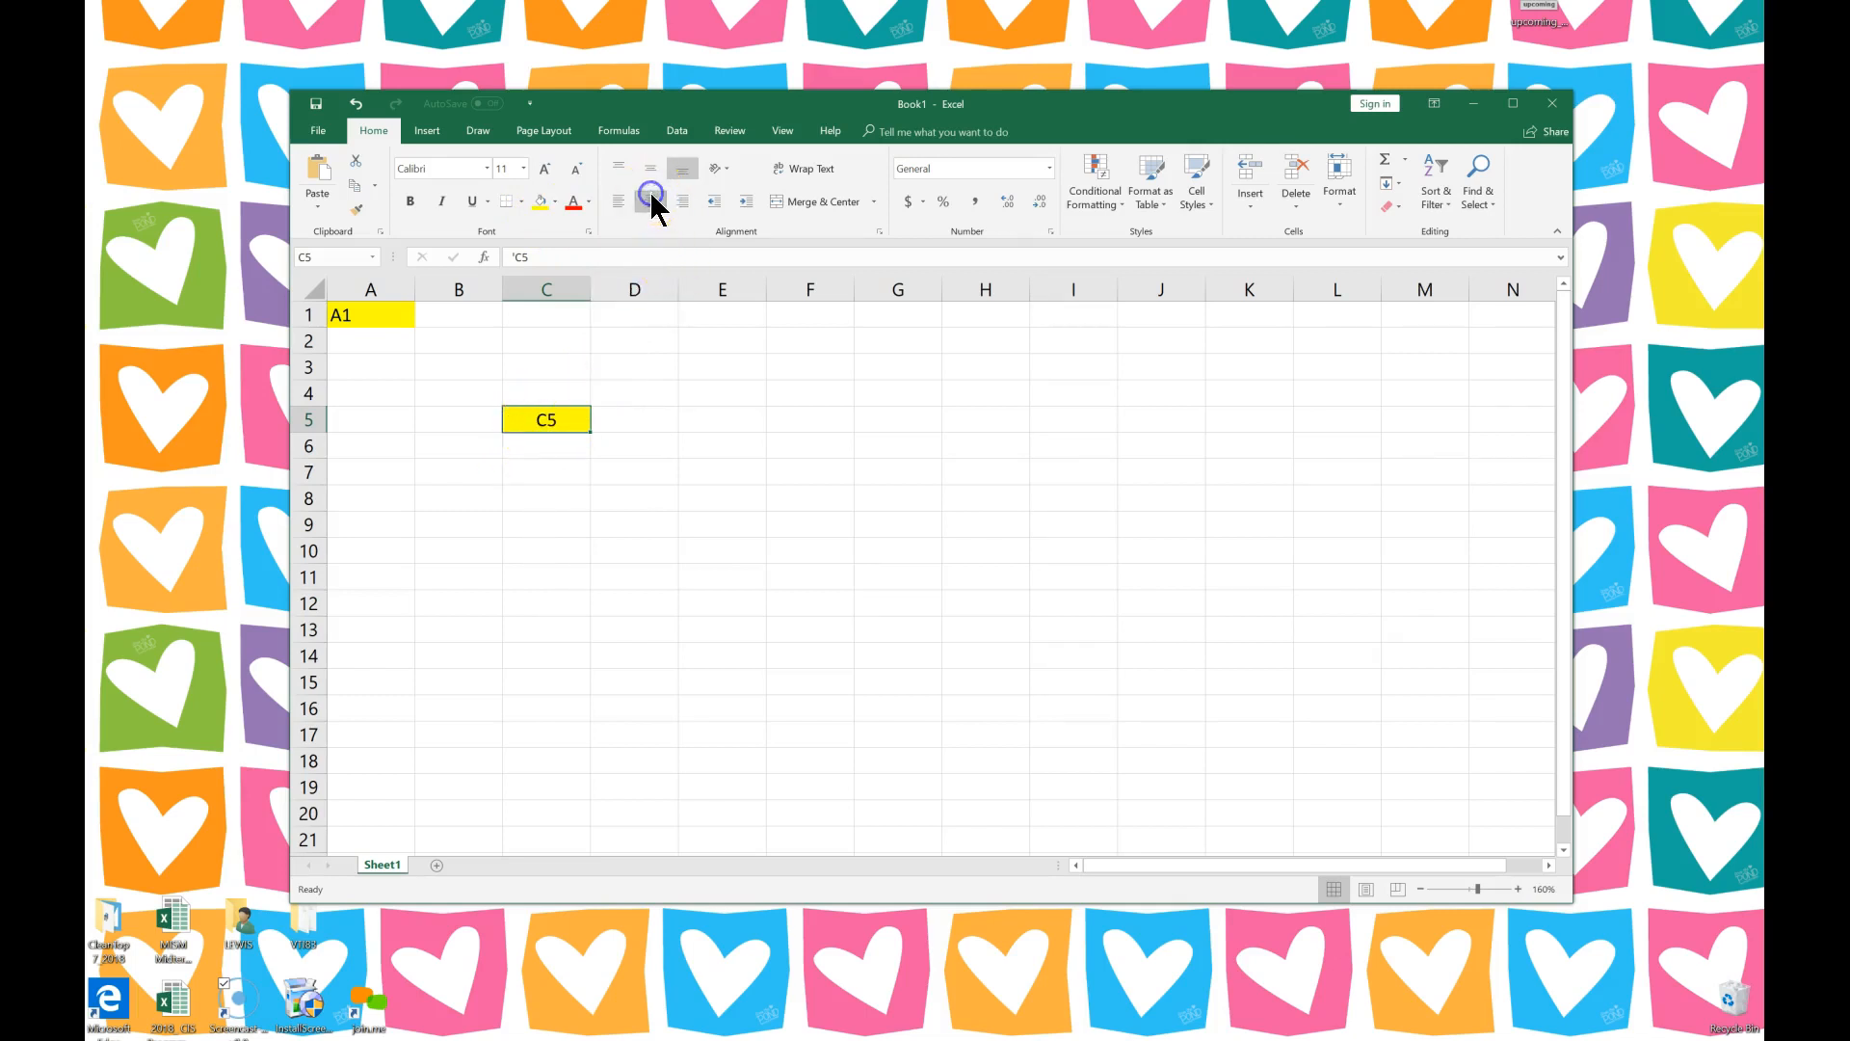
pyautogui.click(649, 170)
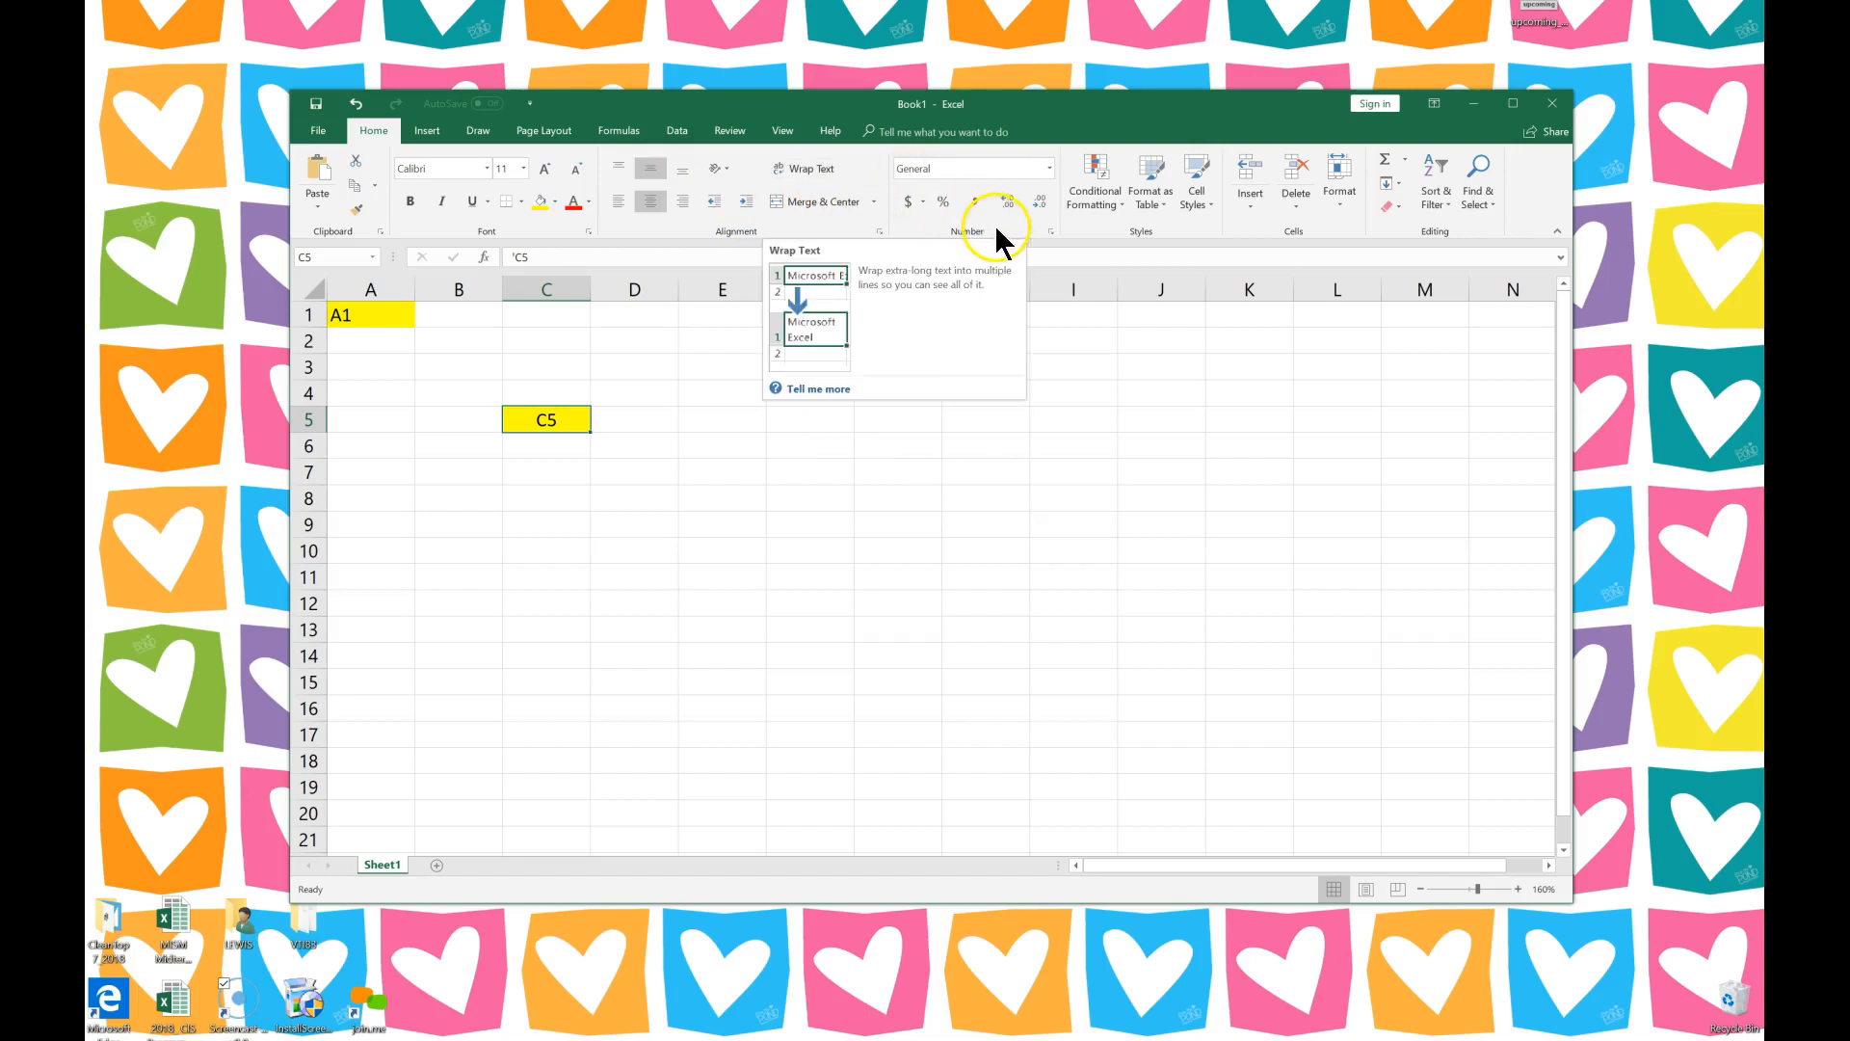
# Examine the available number formats, the conditional formatting options including data bars, and the AutoSum functions without applying any.
pyautogui.click(1050, 169)
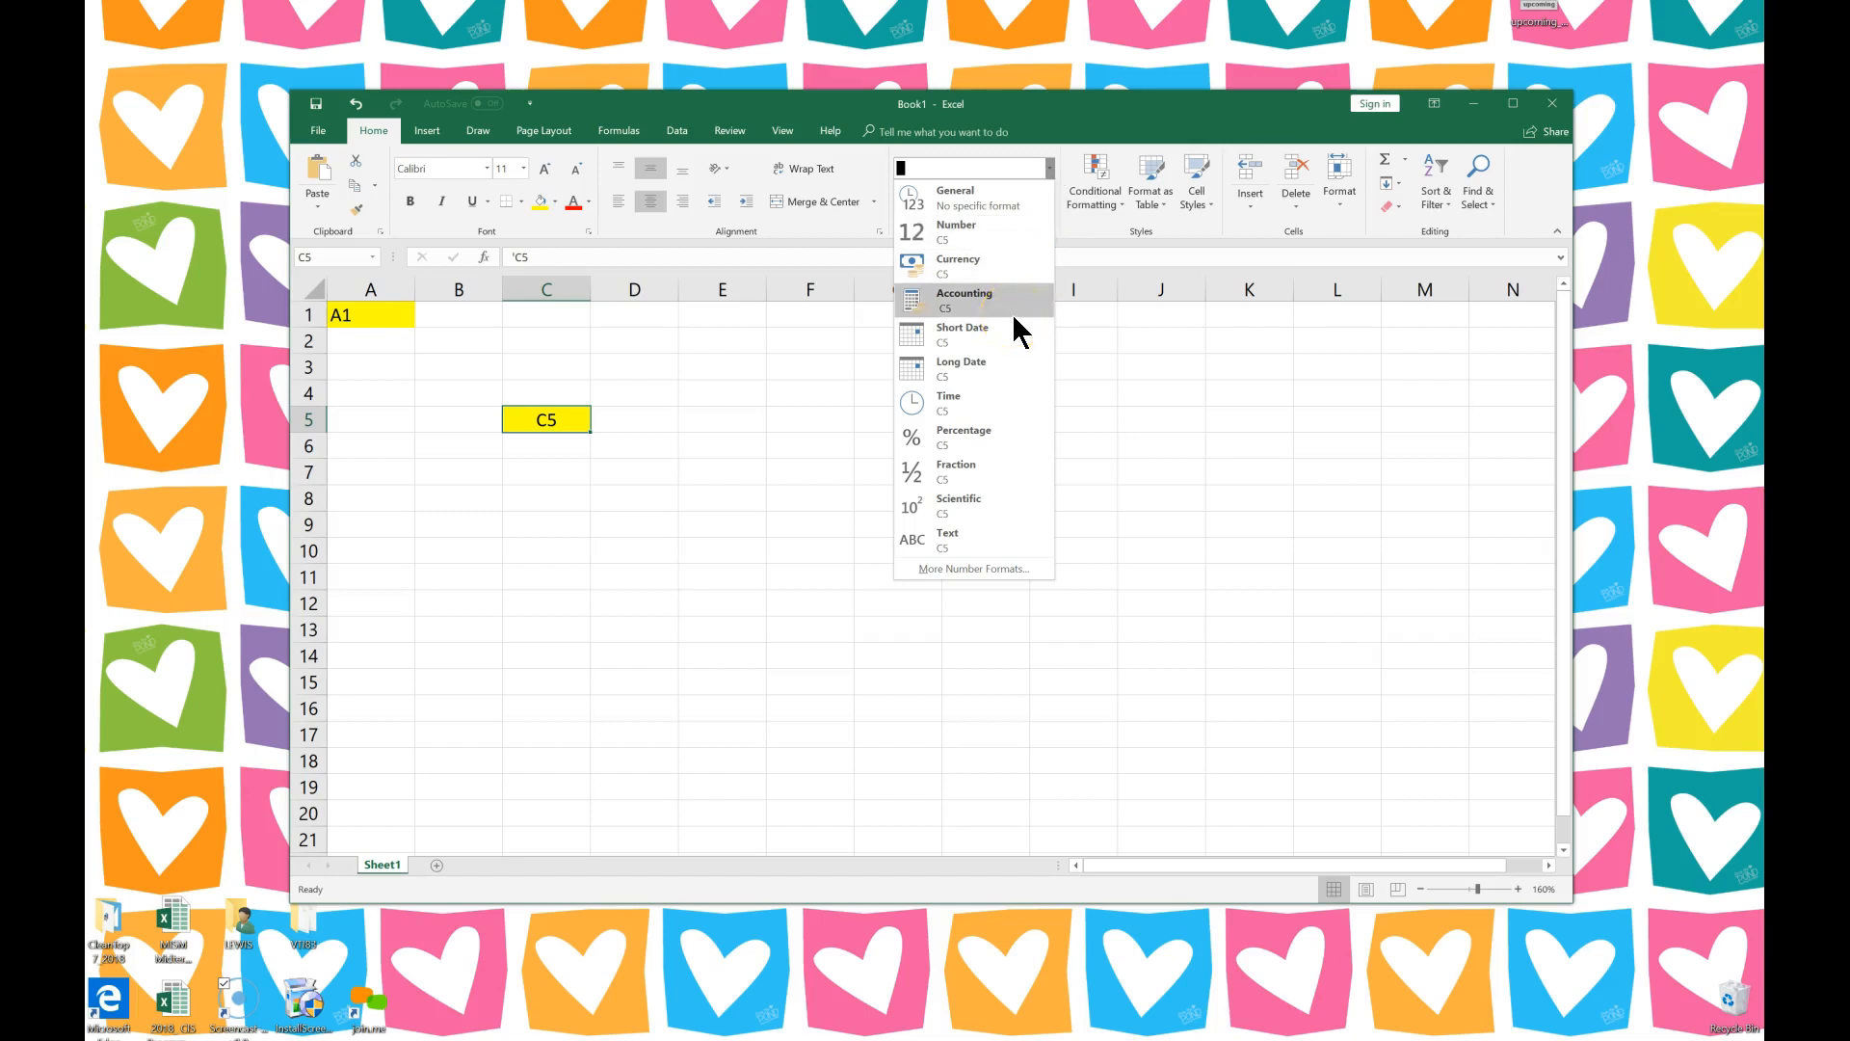
pyautogui.click(1108, 214)
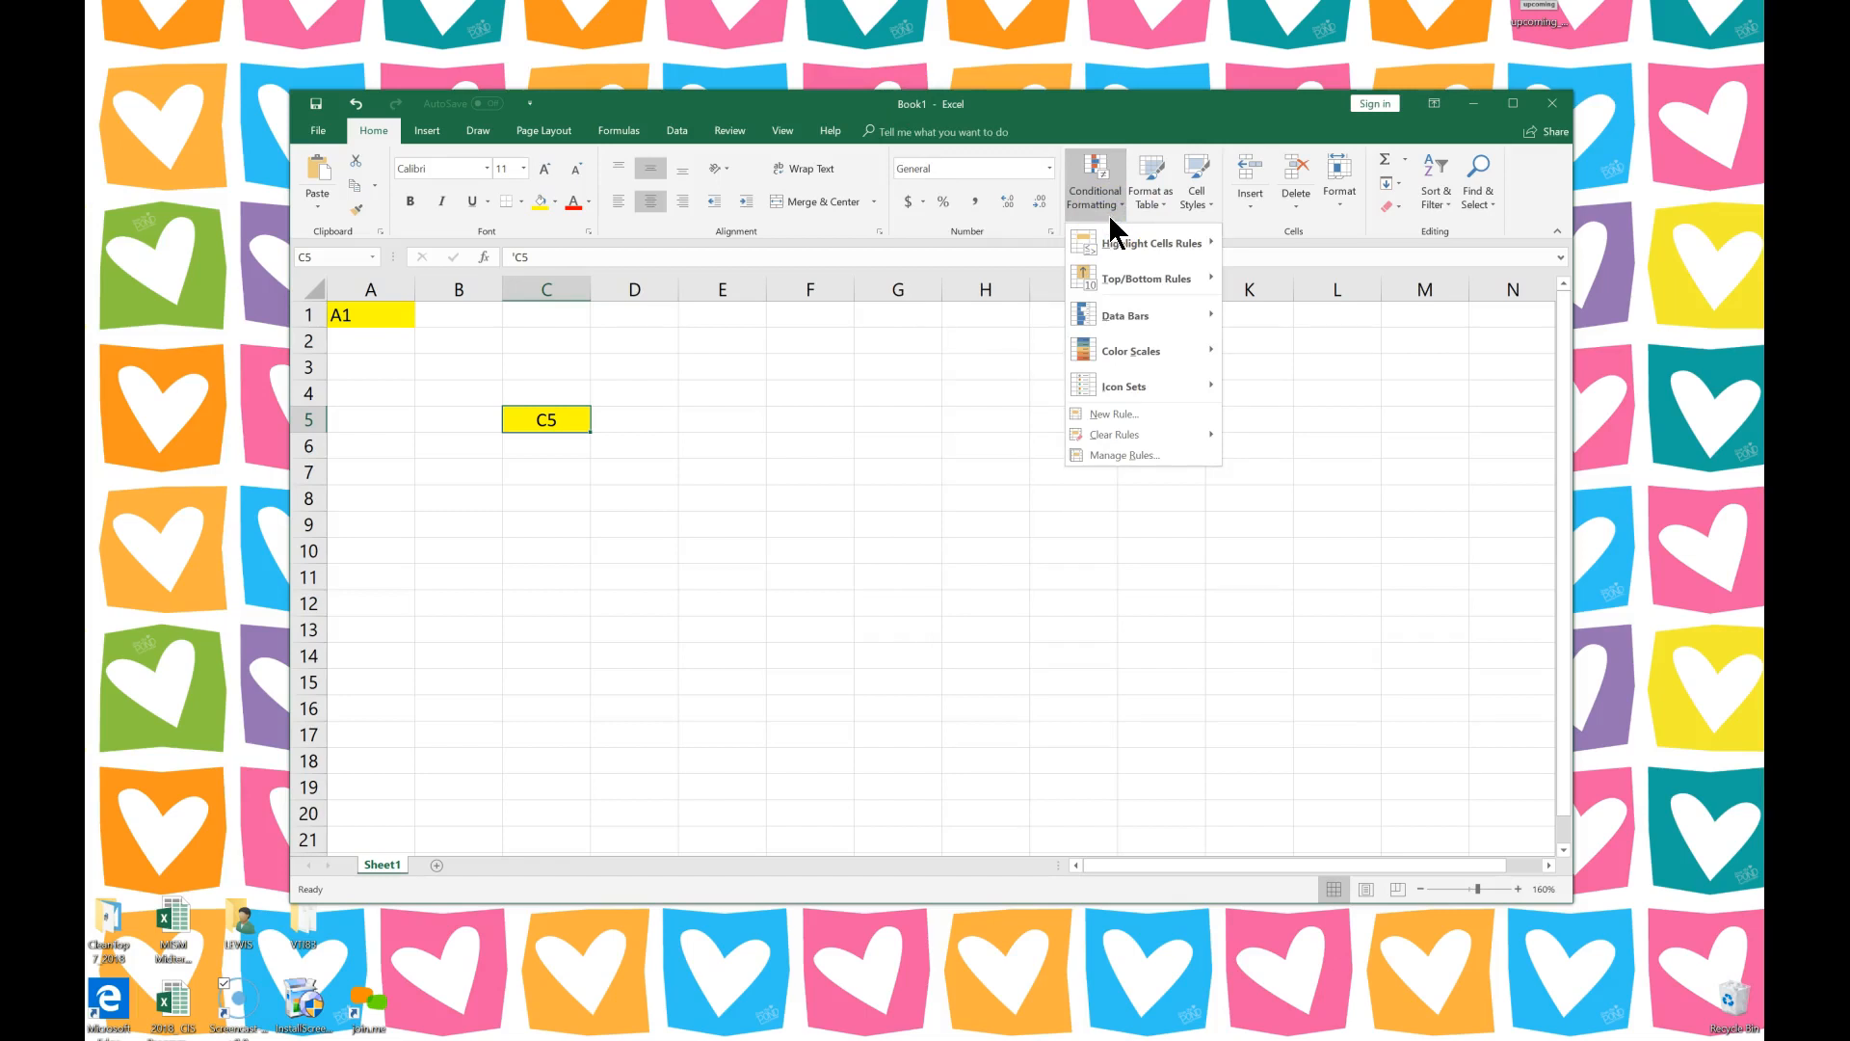
pyautogui.click(1119, 310)
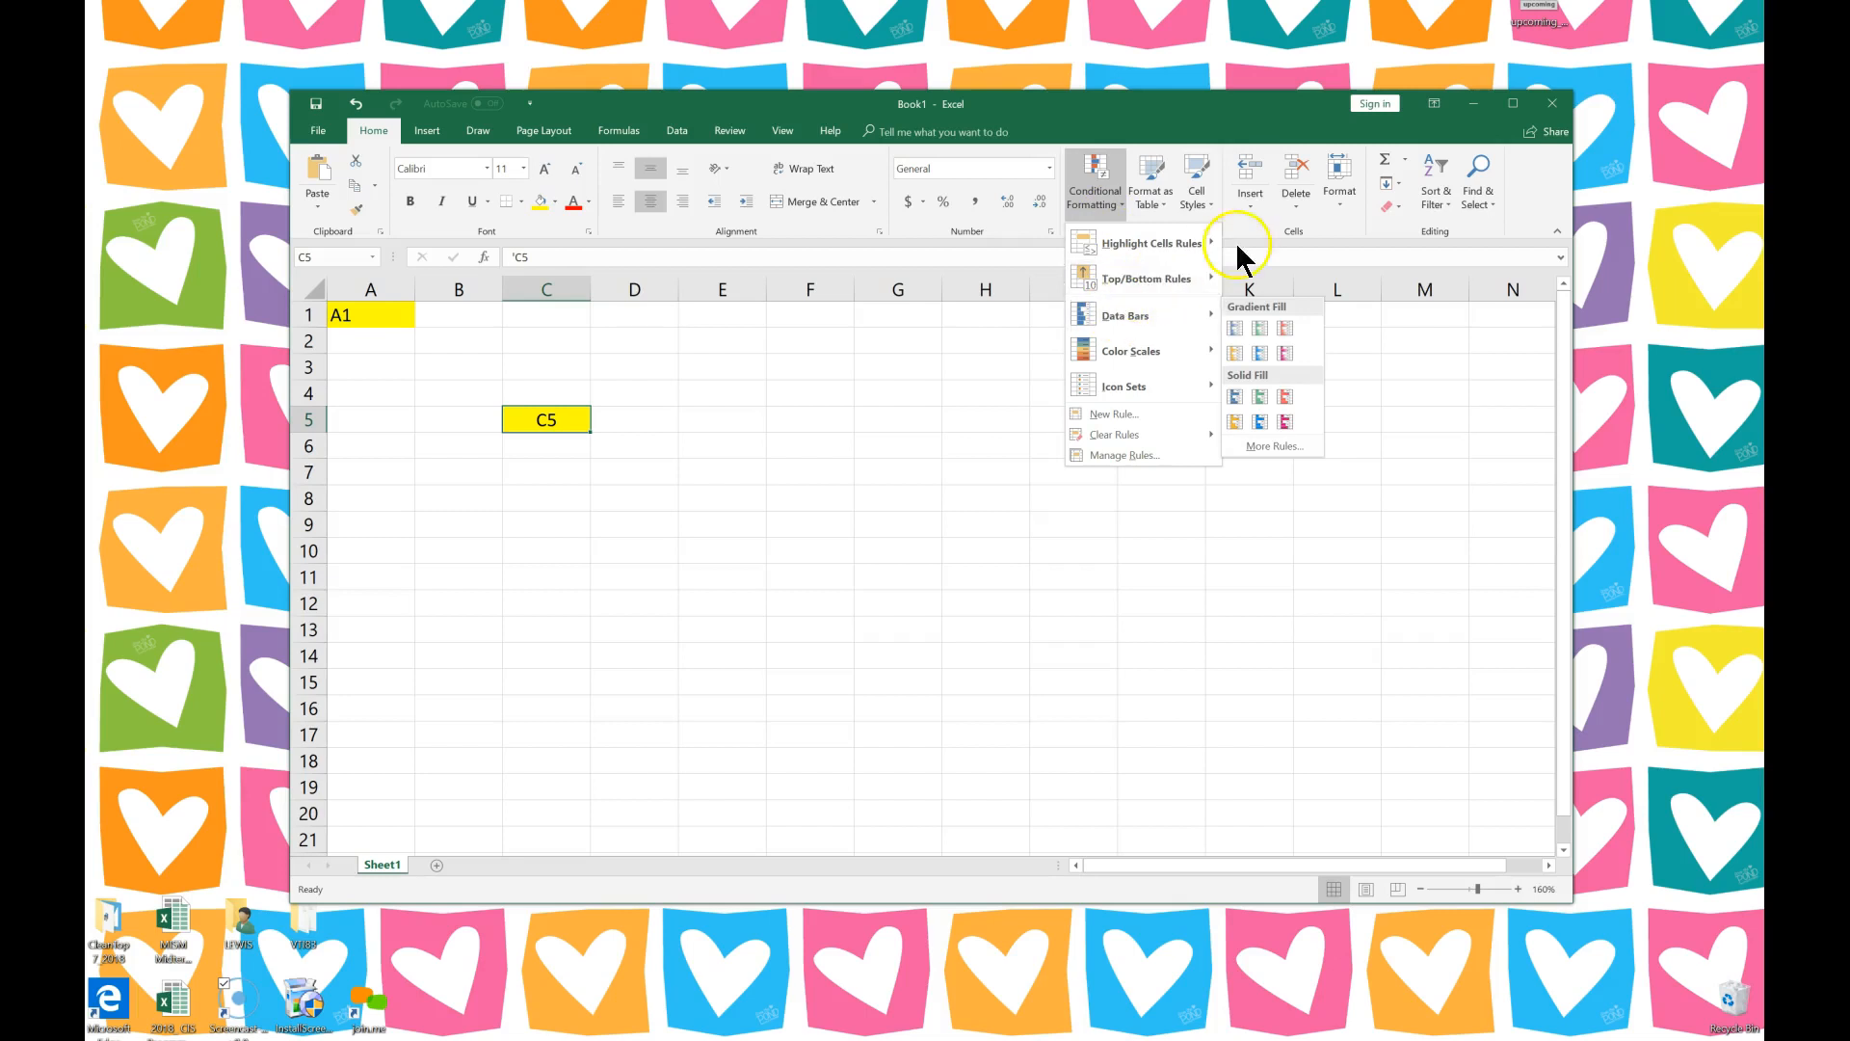
pyautogui.click(1276, 224)
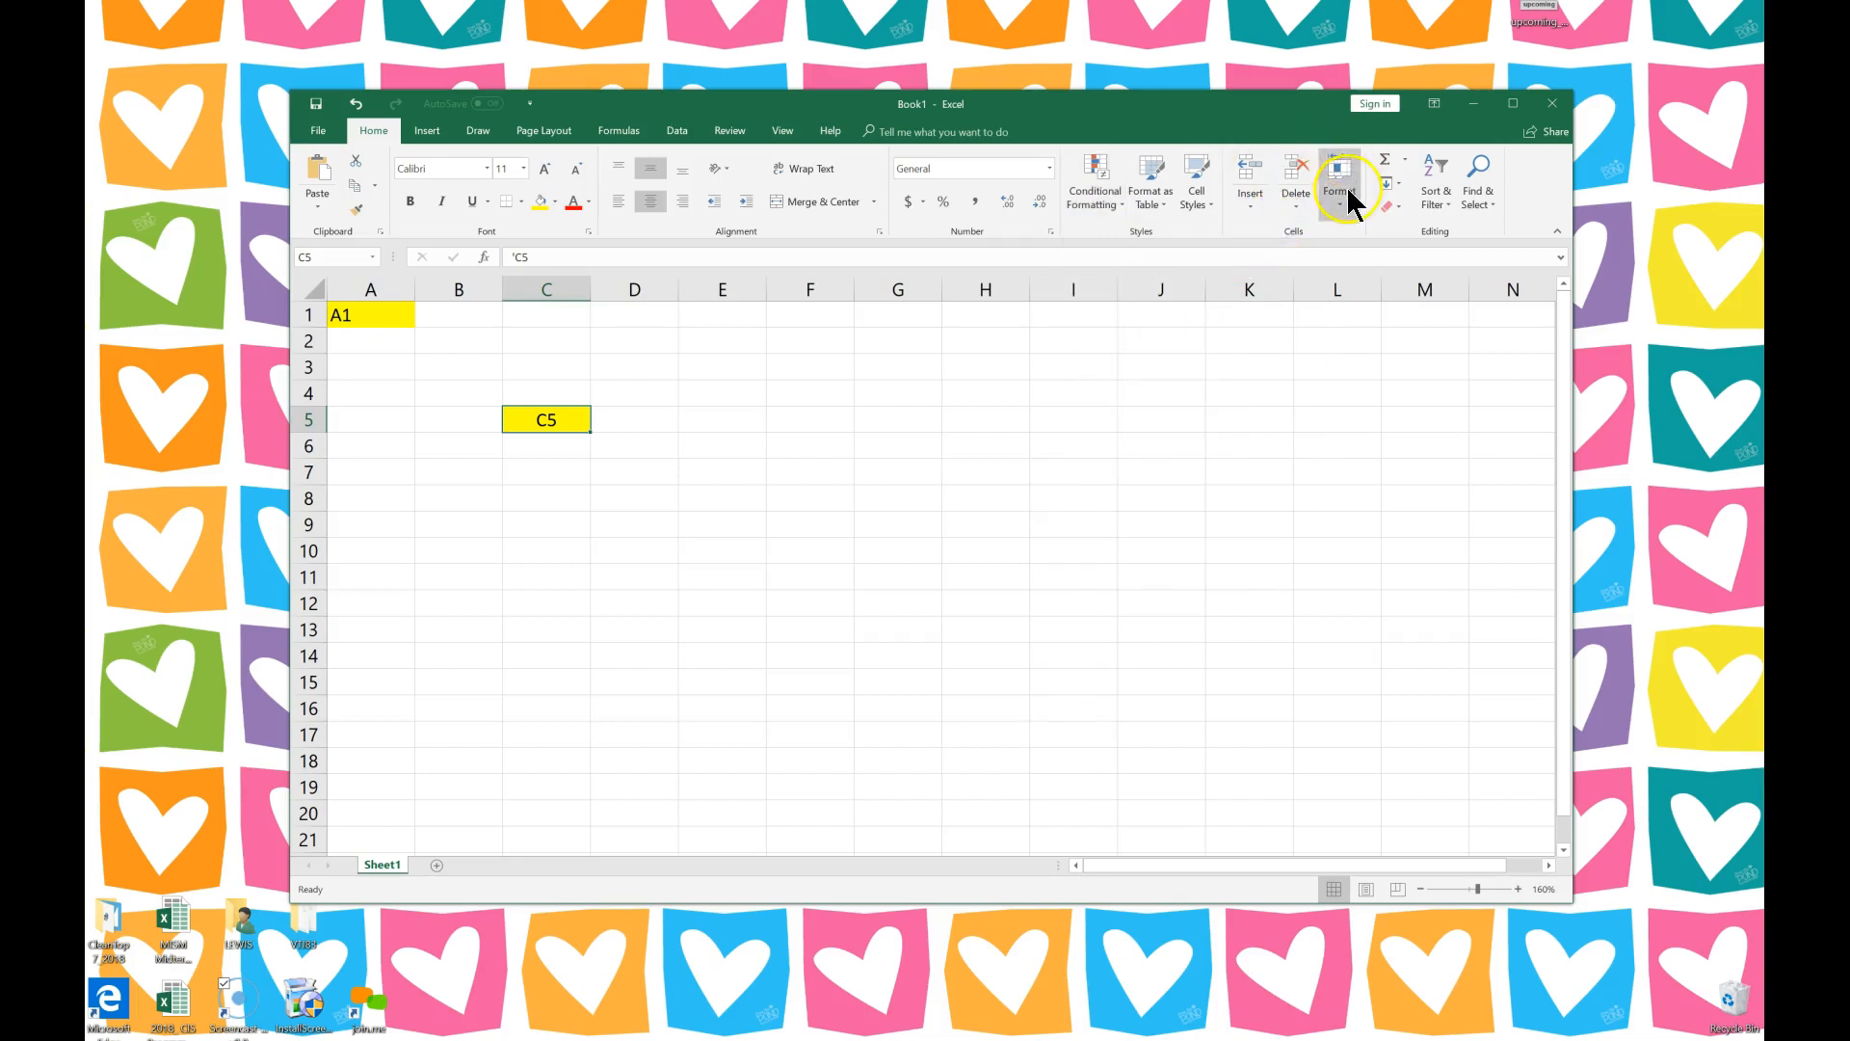
pyautogui.click(1406, 161)
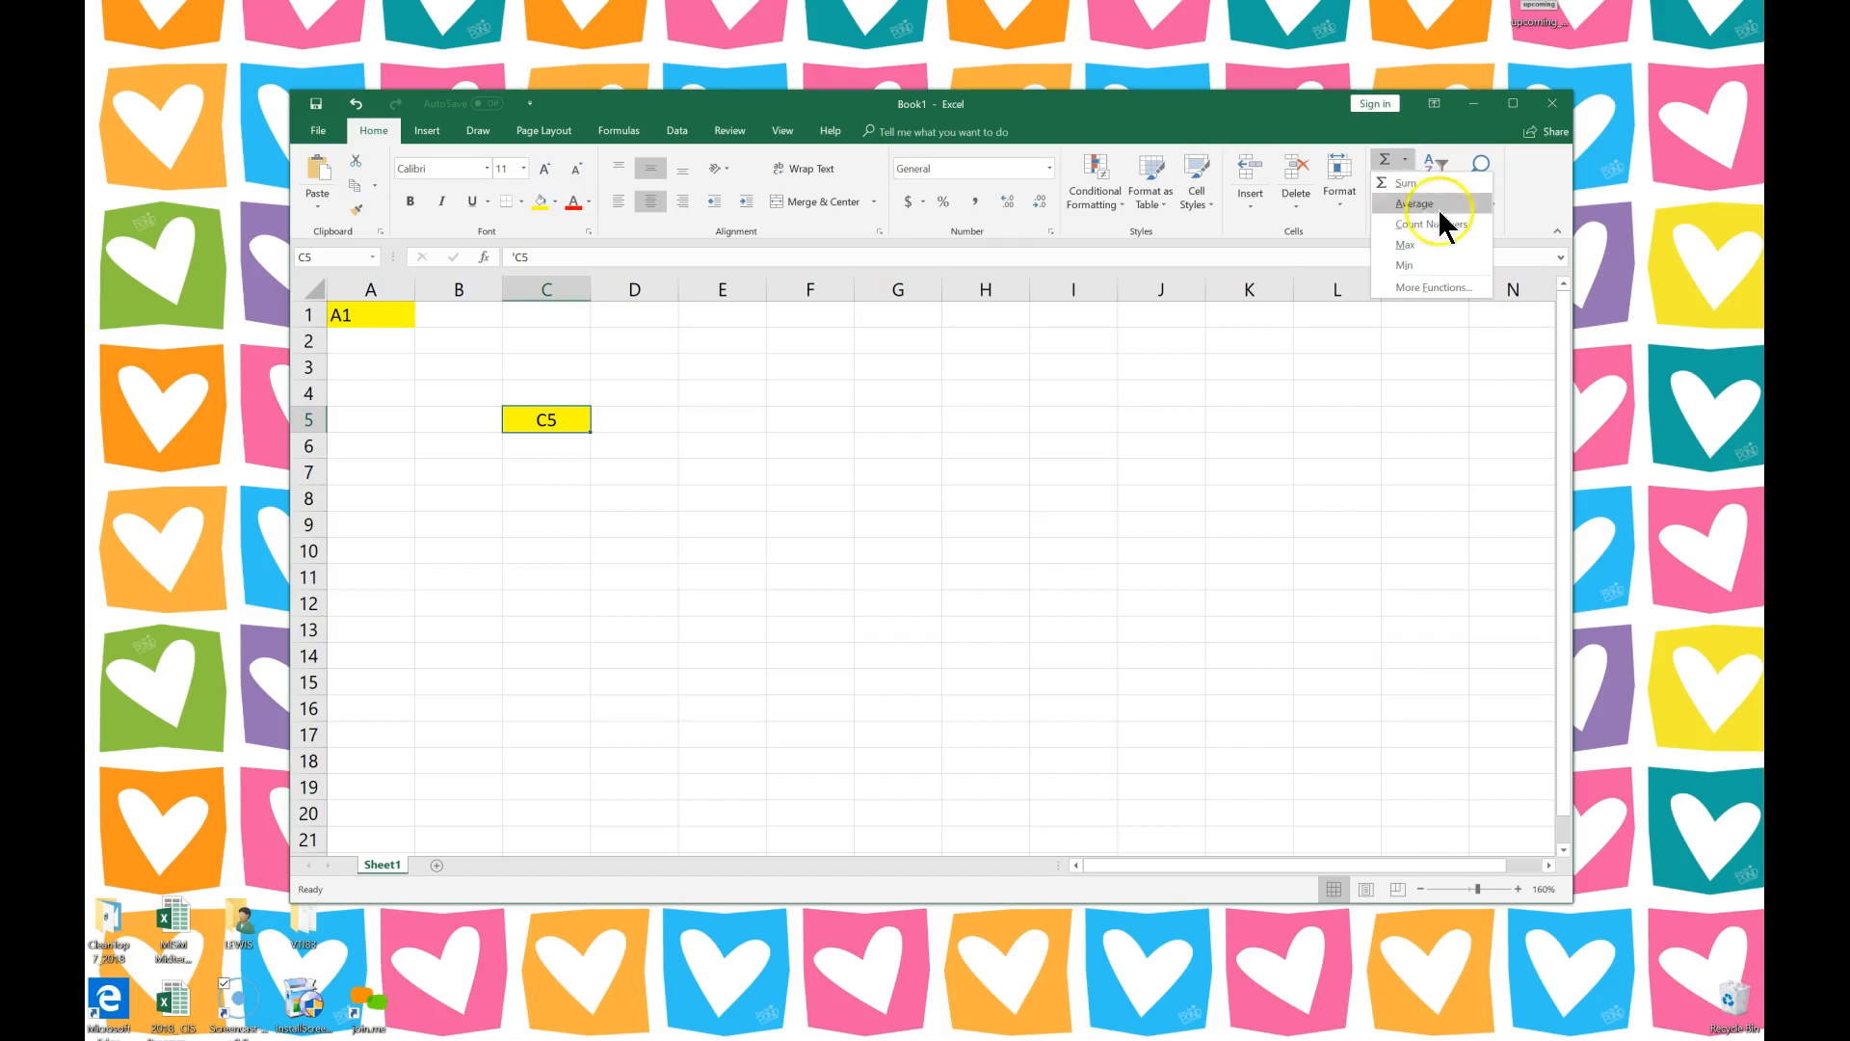
pyautogui.click(1507, 254)
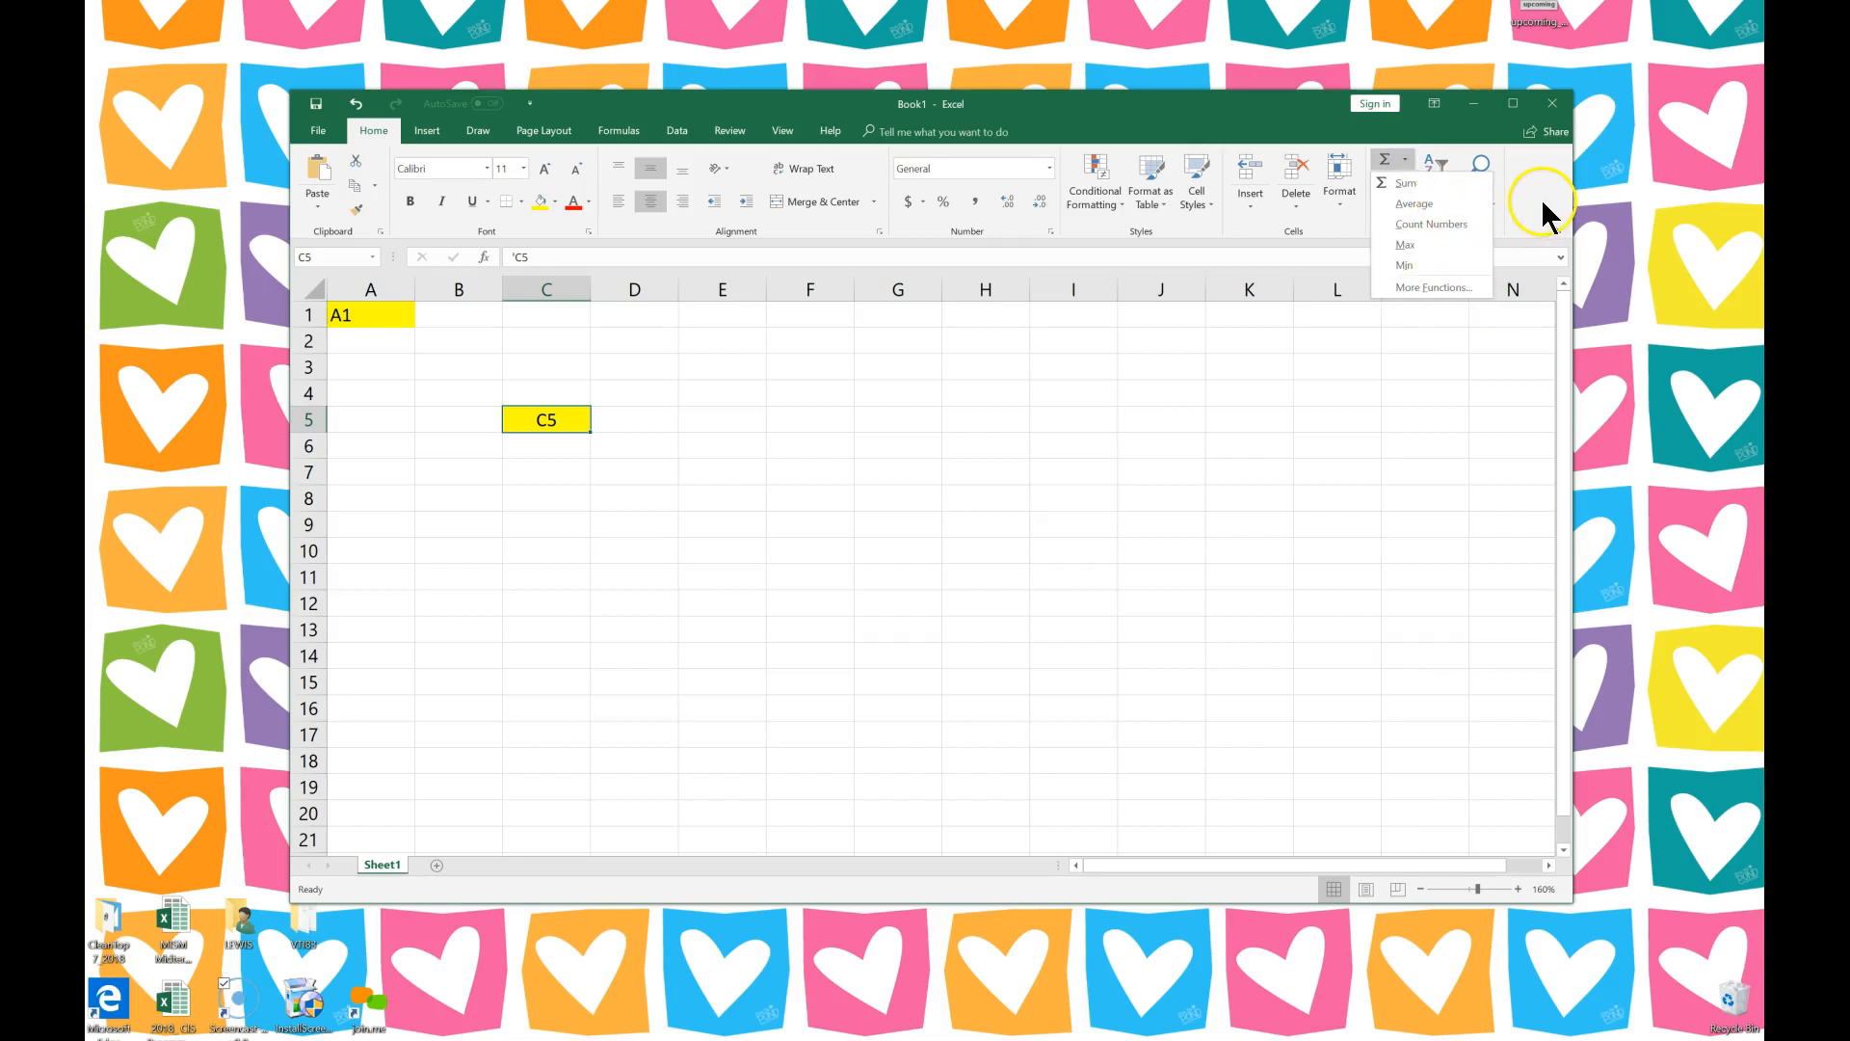
pyautogui.click(1542, 212)
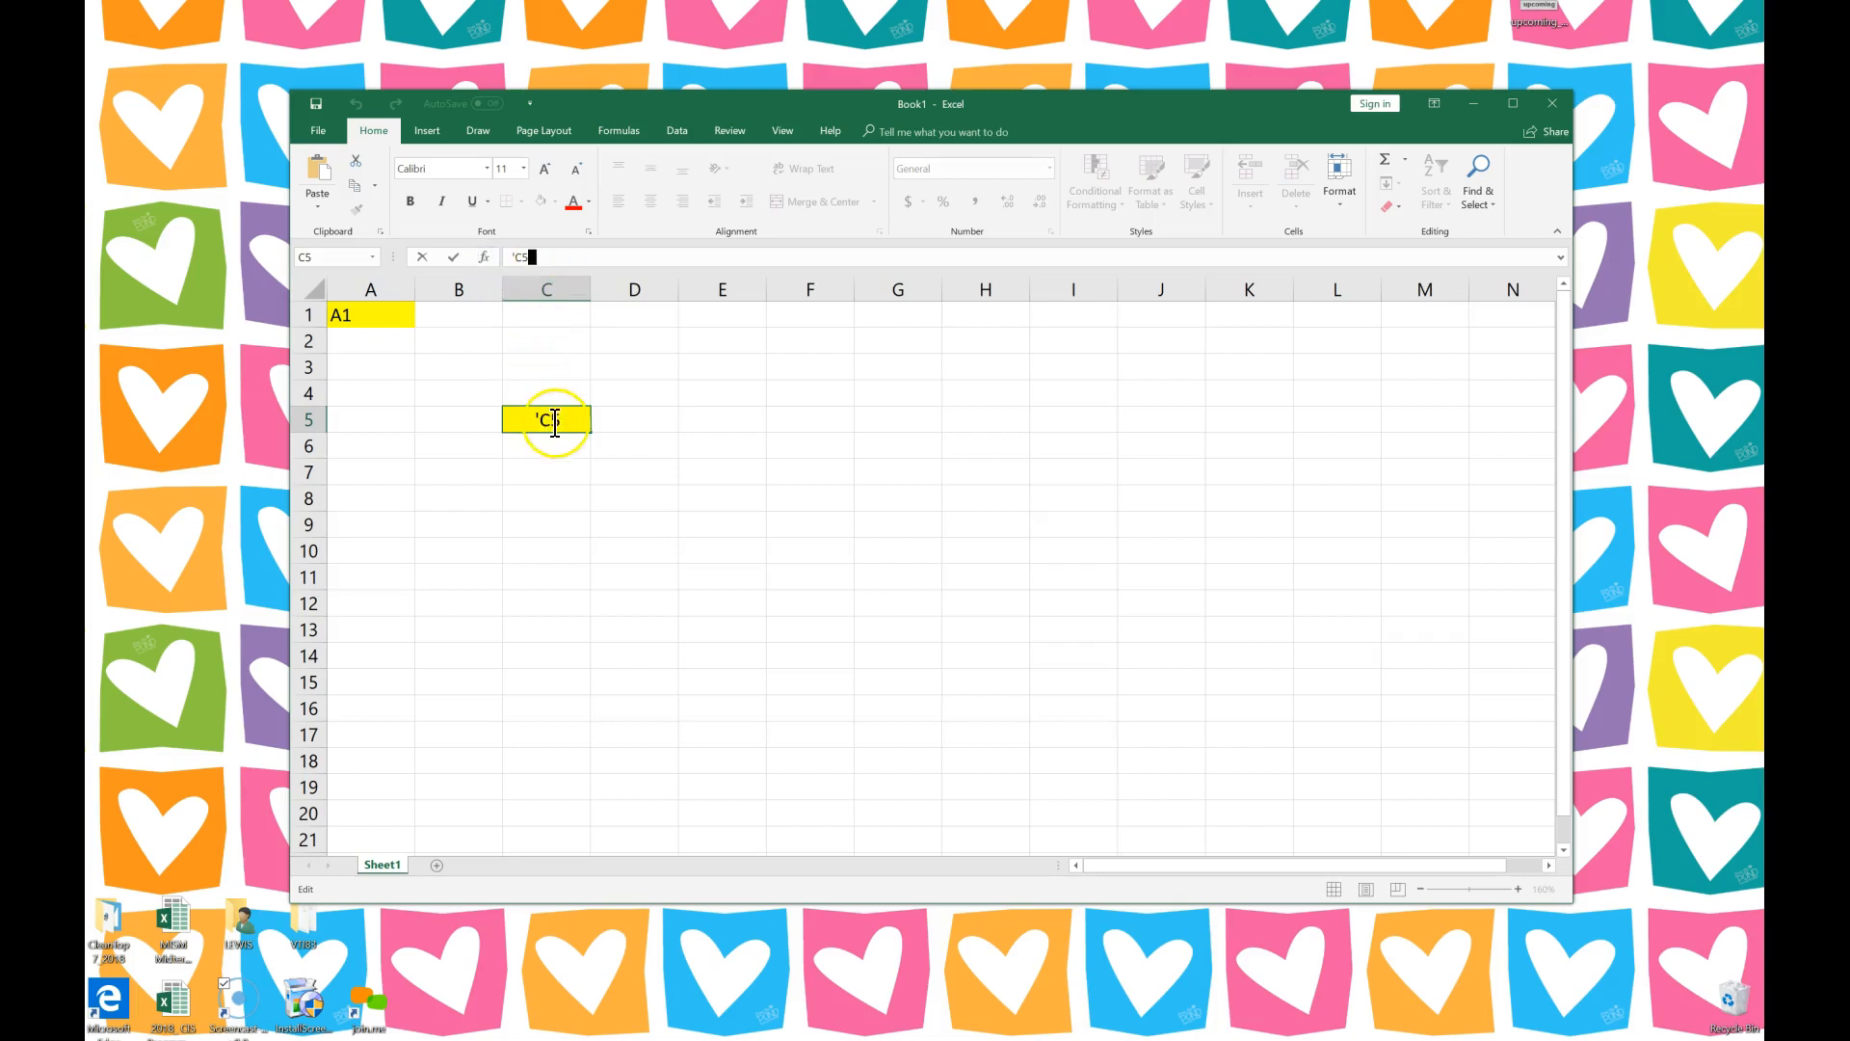
# Replace the contents of cell C5 with C&5.
pyautogui.click(555, 250)
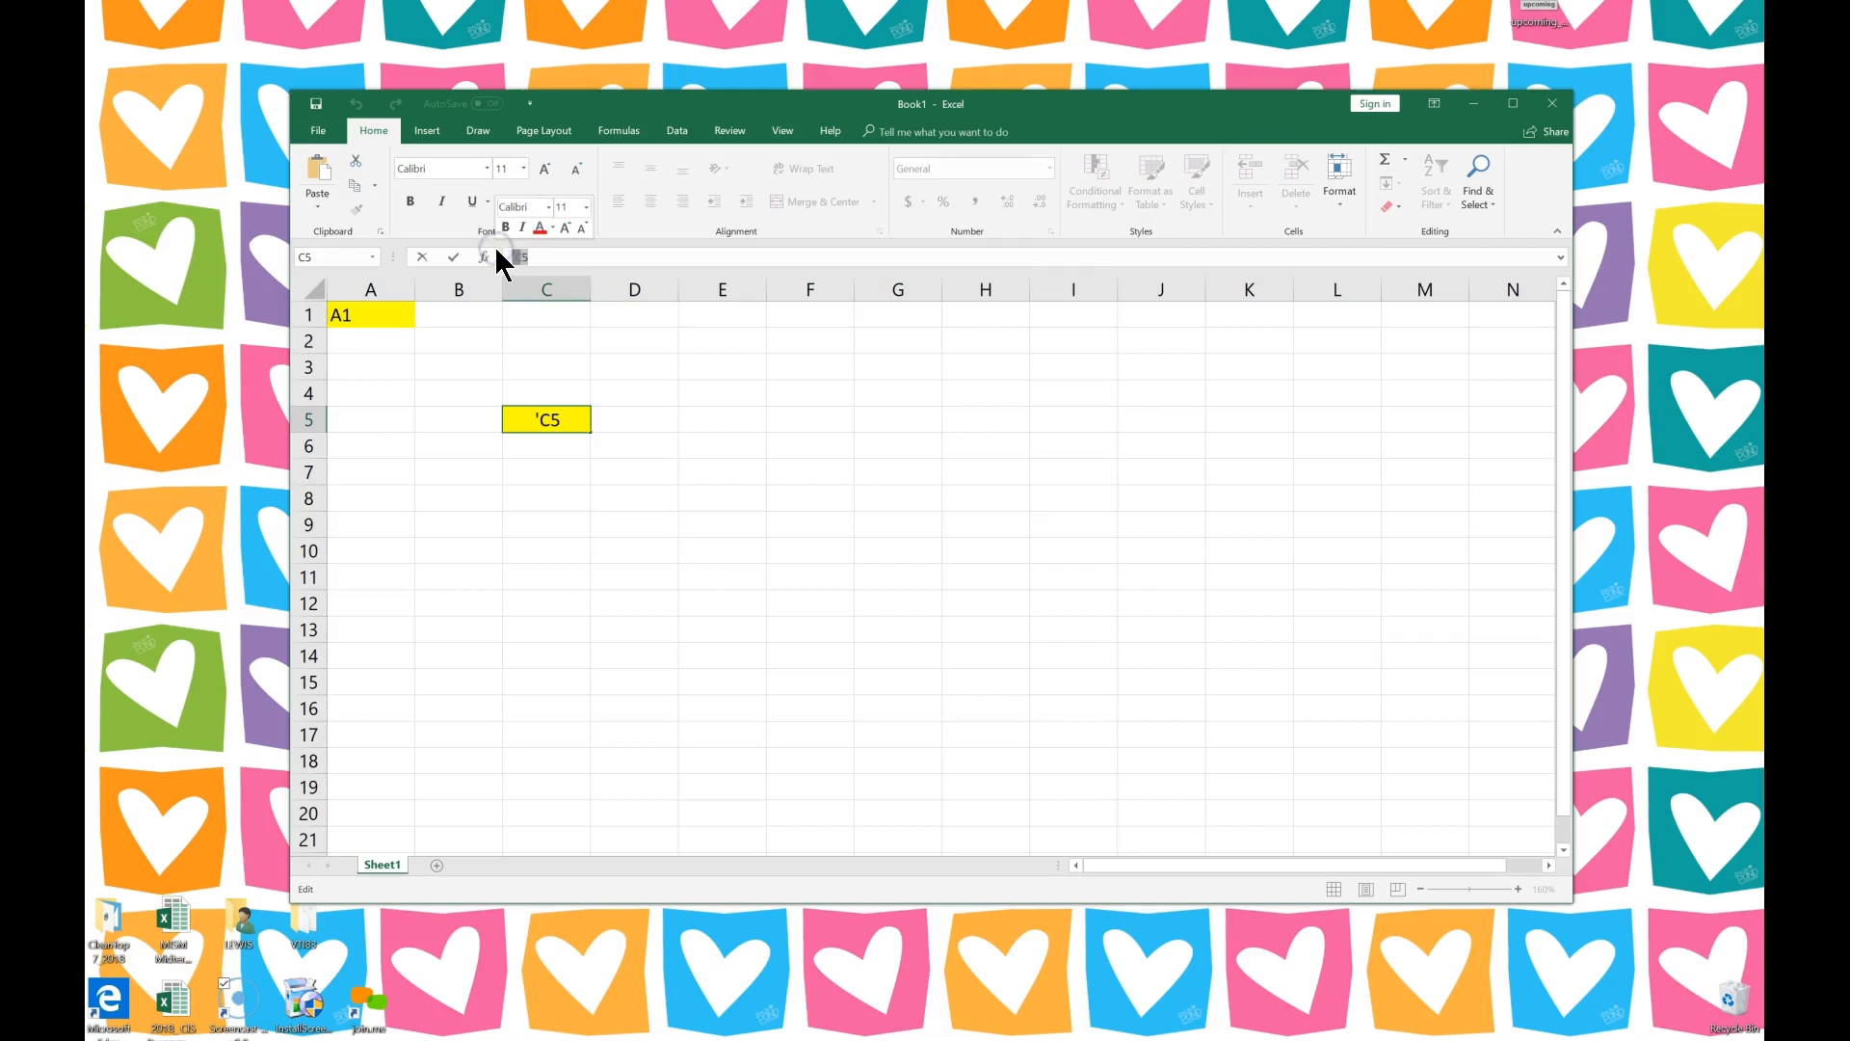
pyautogui.write('C&')
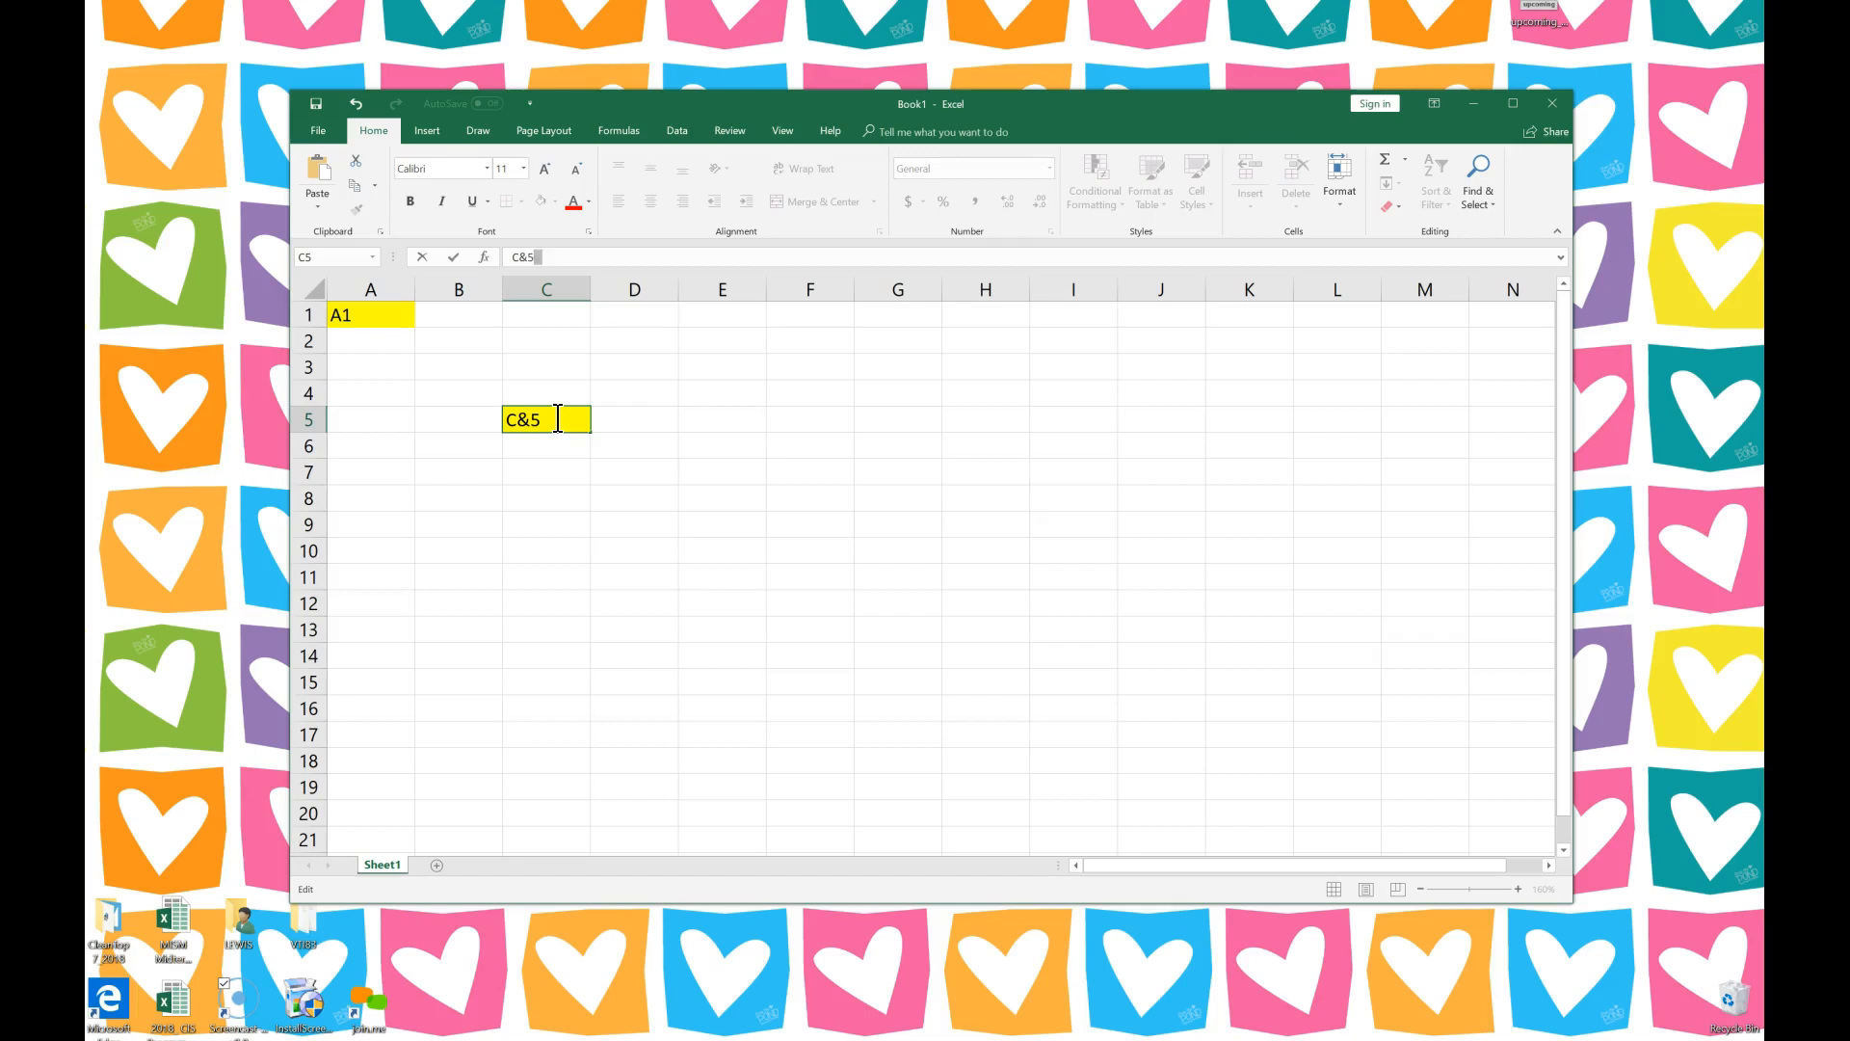
pyautogui.click(435, 138)
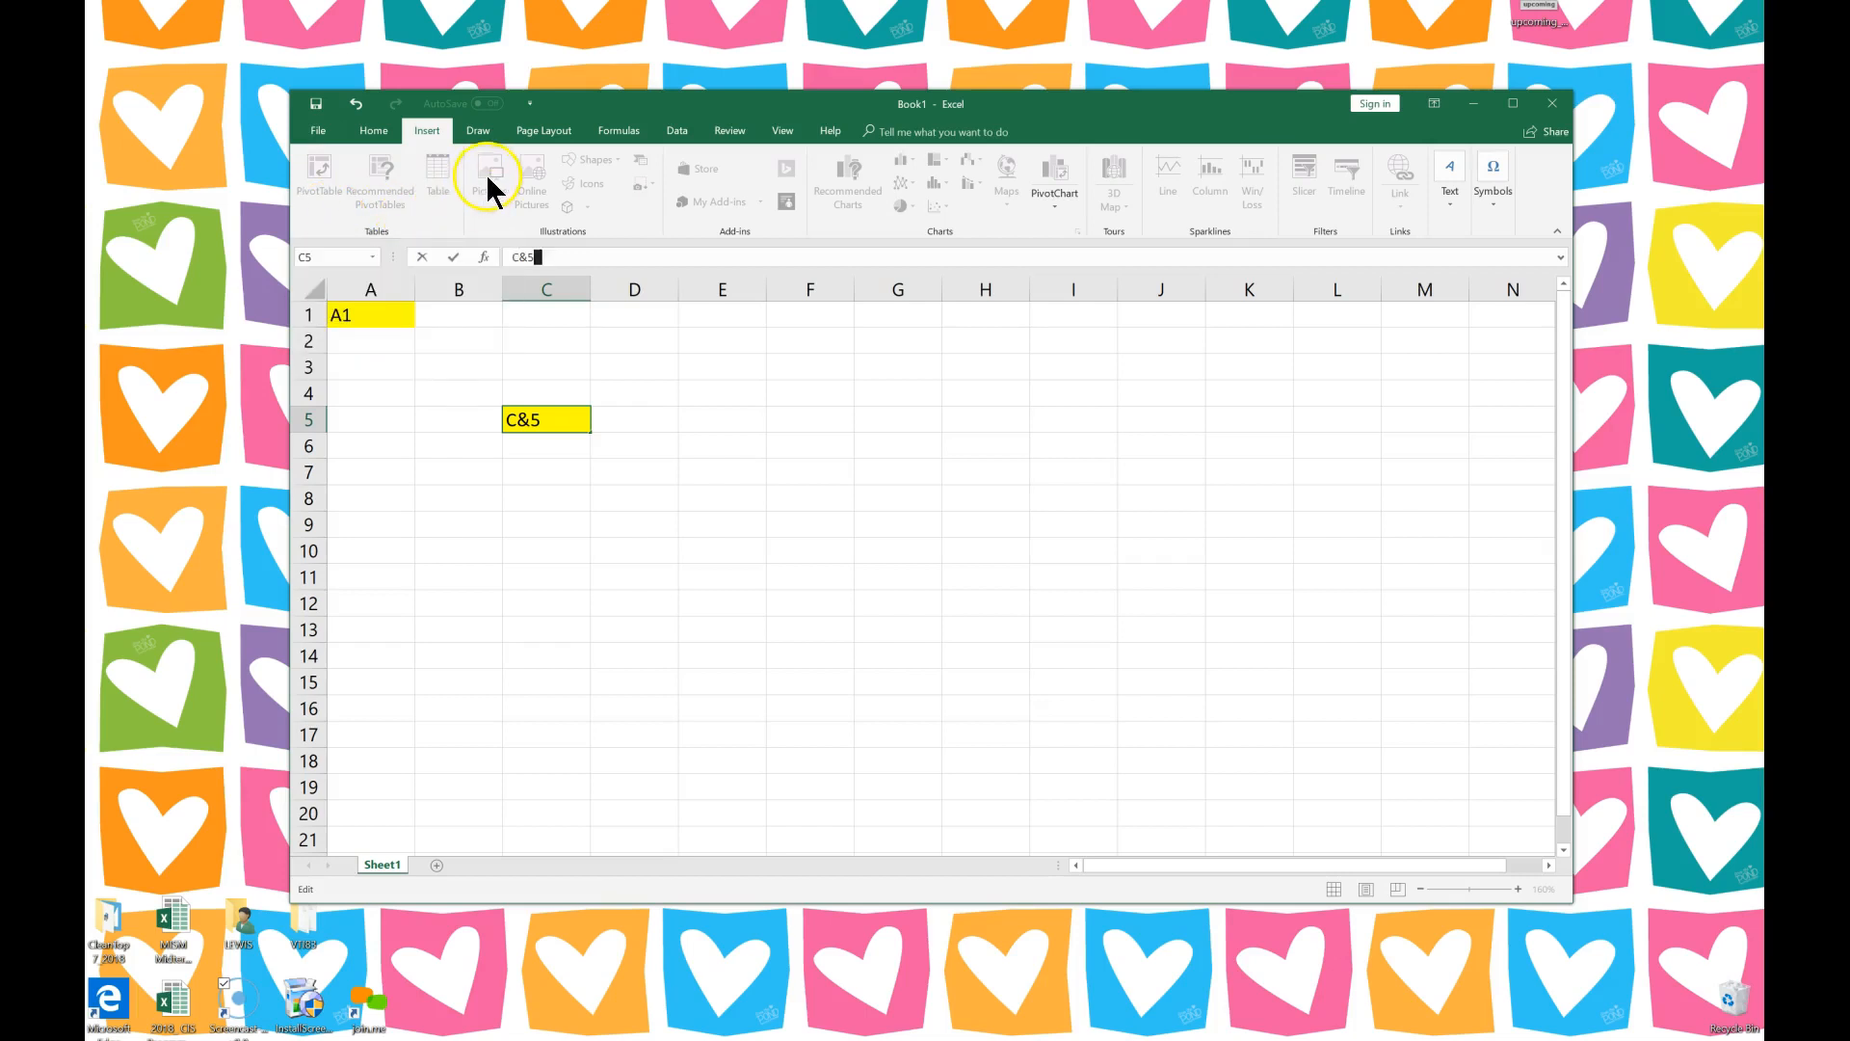
pyautogui.click(542, 391)
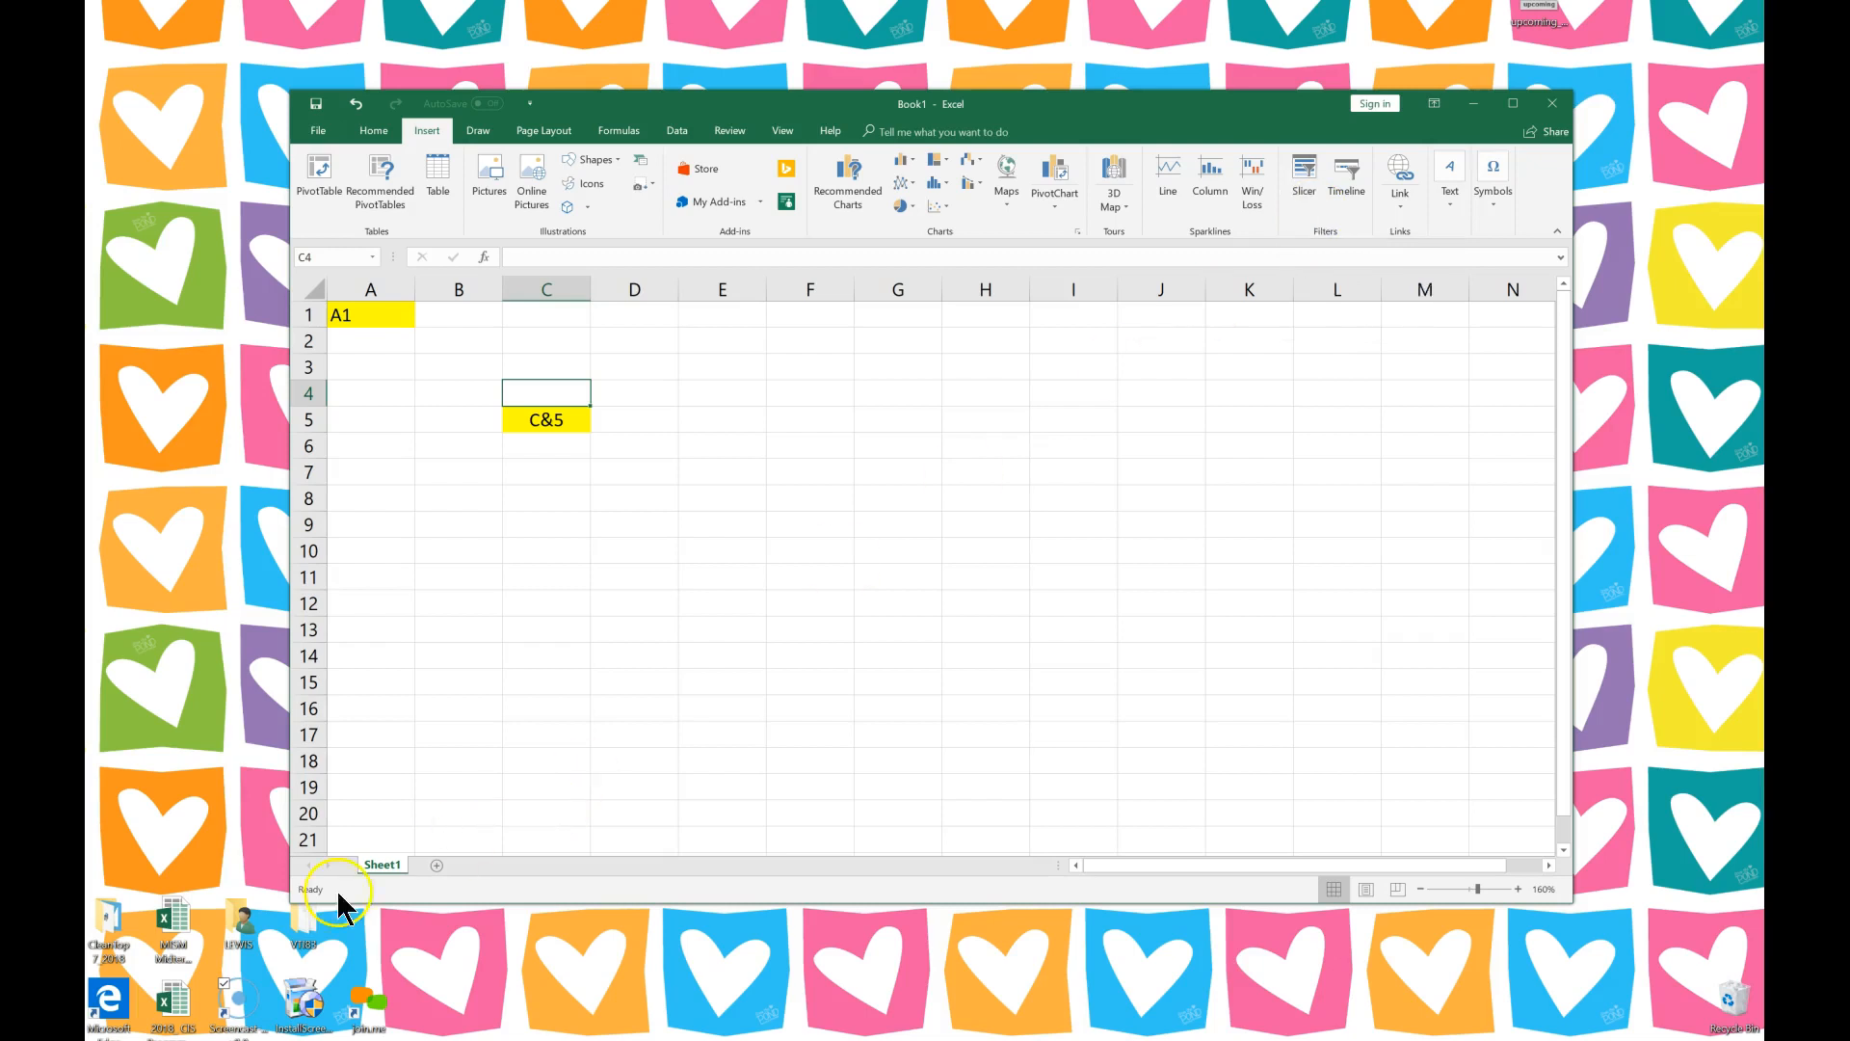
# Open the MISM Midterm Example workbook from the desktop and enable editing in it.
pyautogui.click(171, 942)
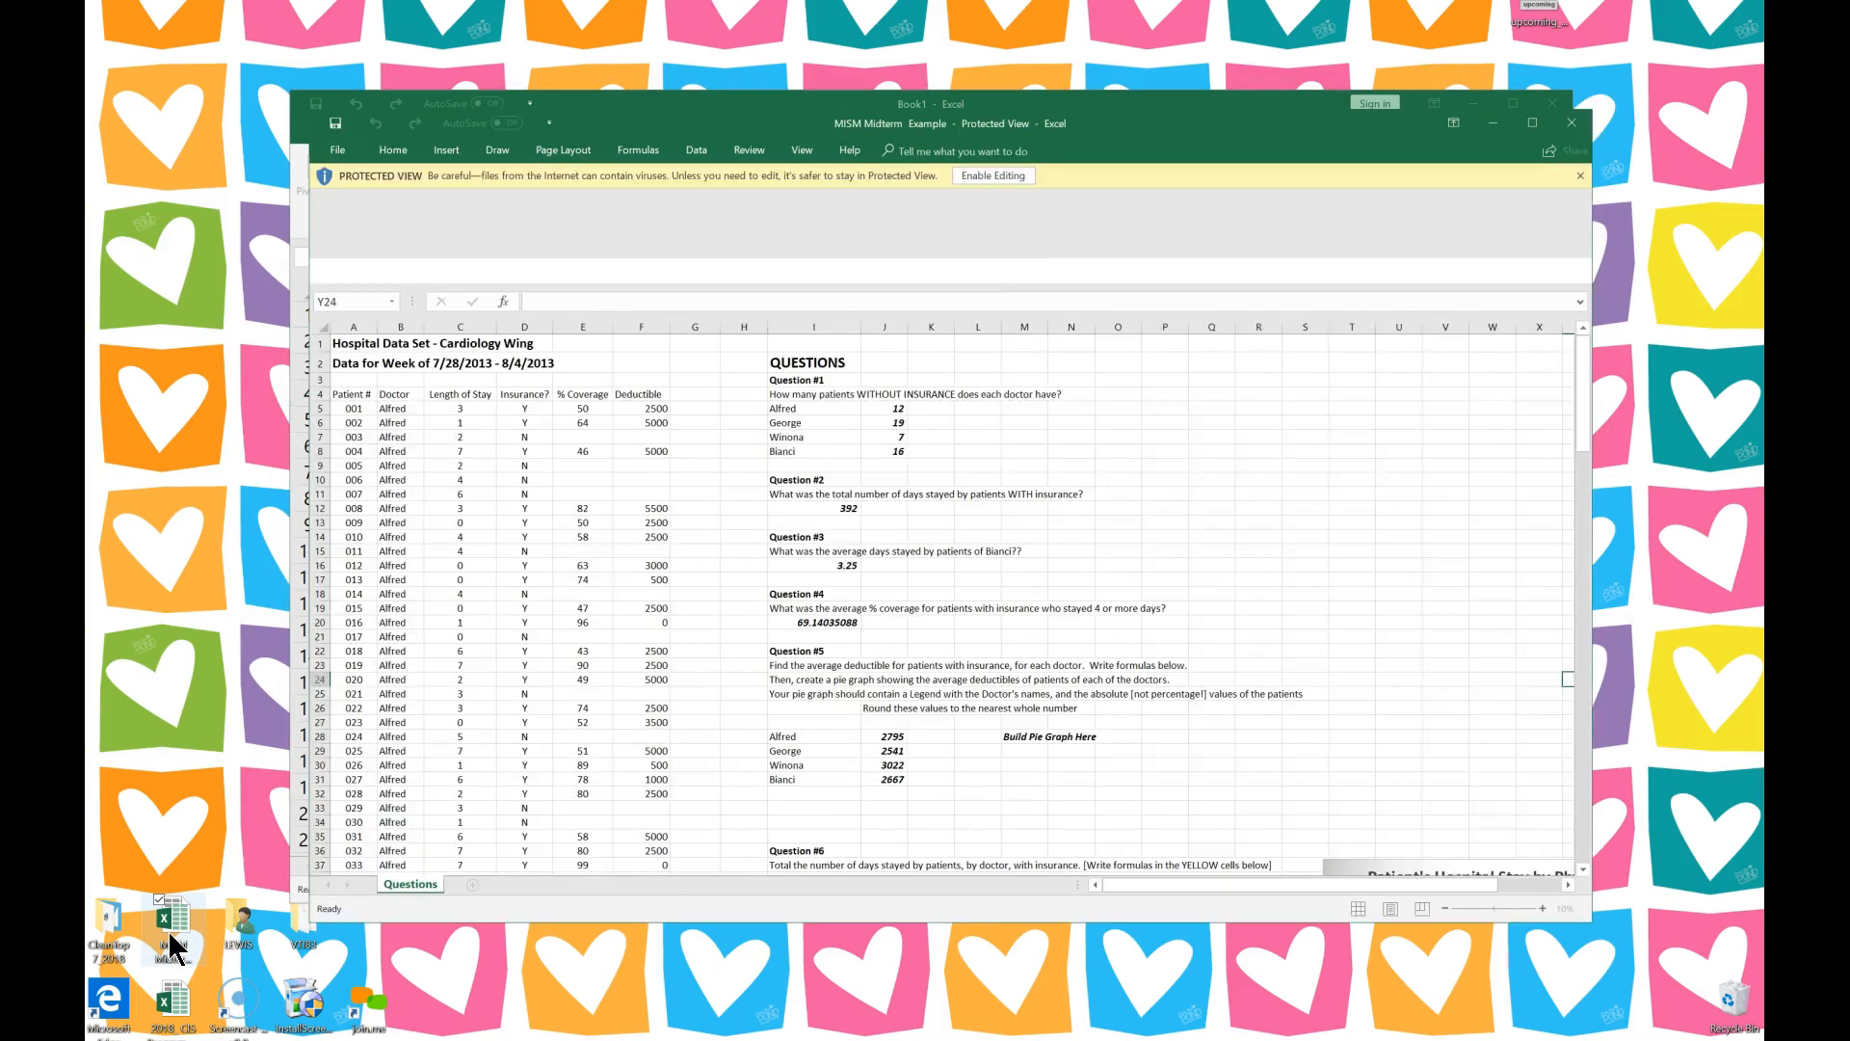
pyautogui.click(992, 175)
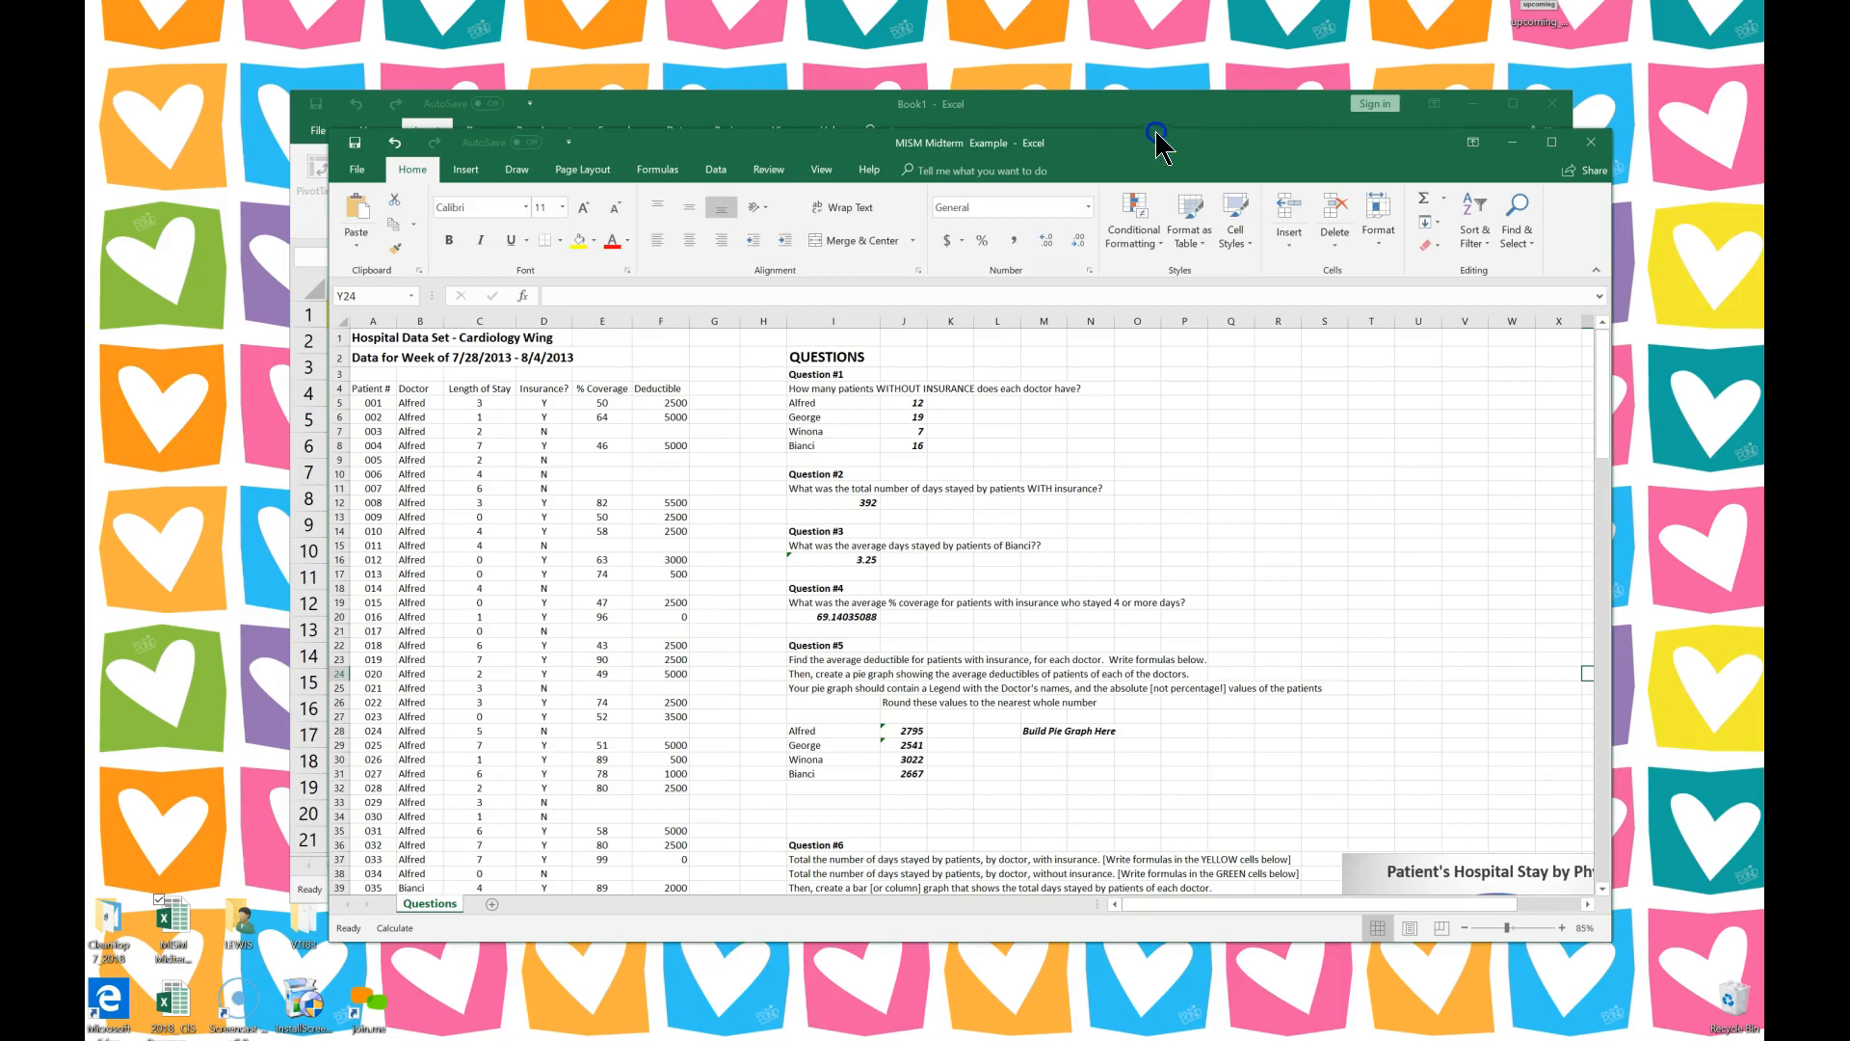
# Place the MISM Midterm Example window over the blank workbook's window and set its zoom to 120% with the start of the data in view.
pyautogui.moveTo(1159, 135); pyautogui.dragTo(1123, 97)
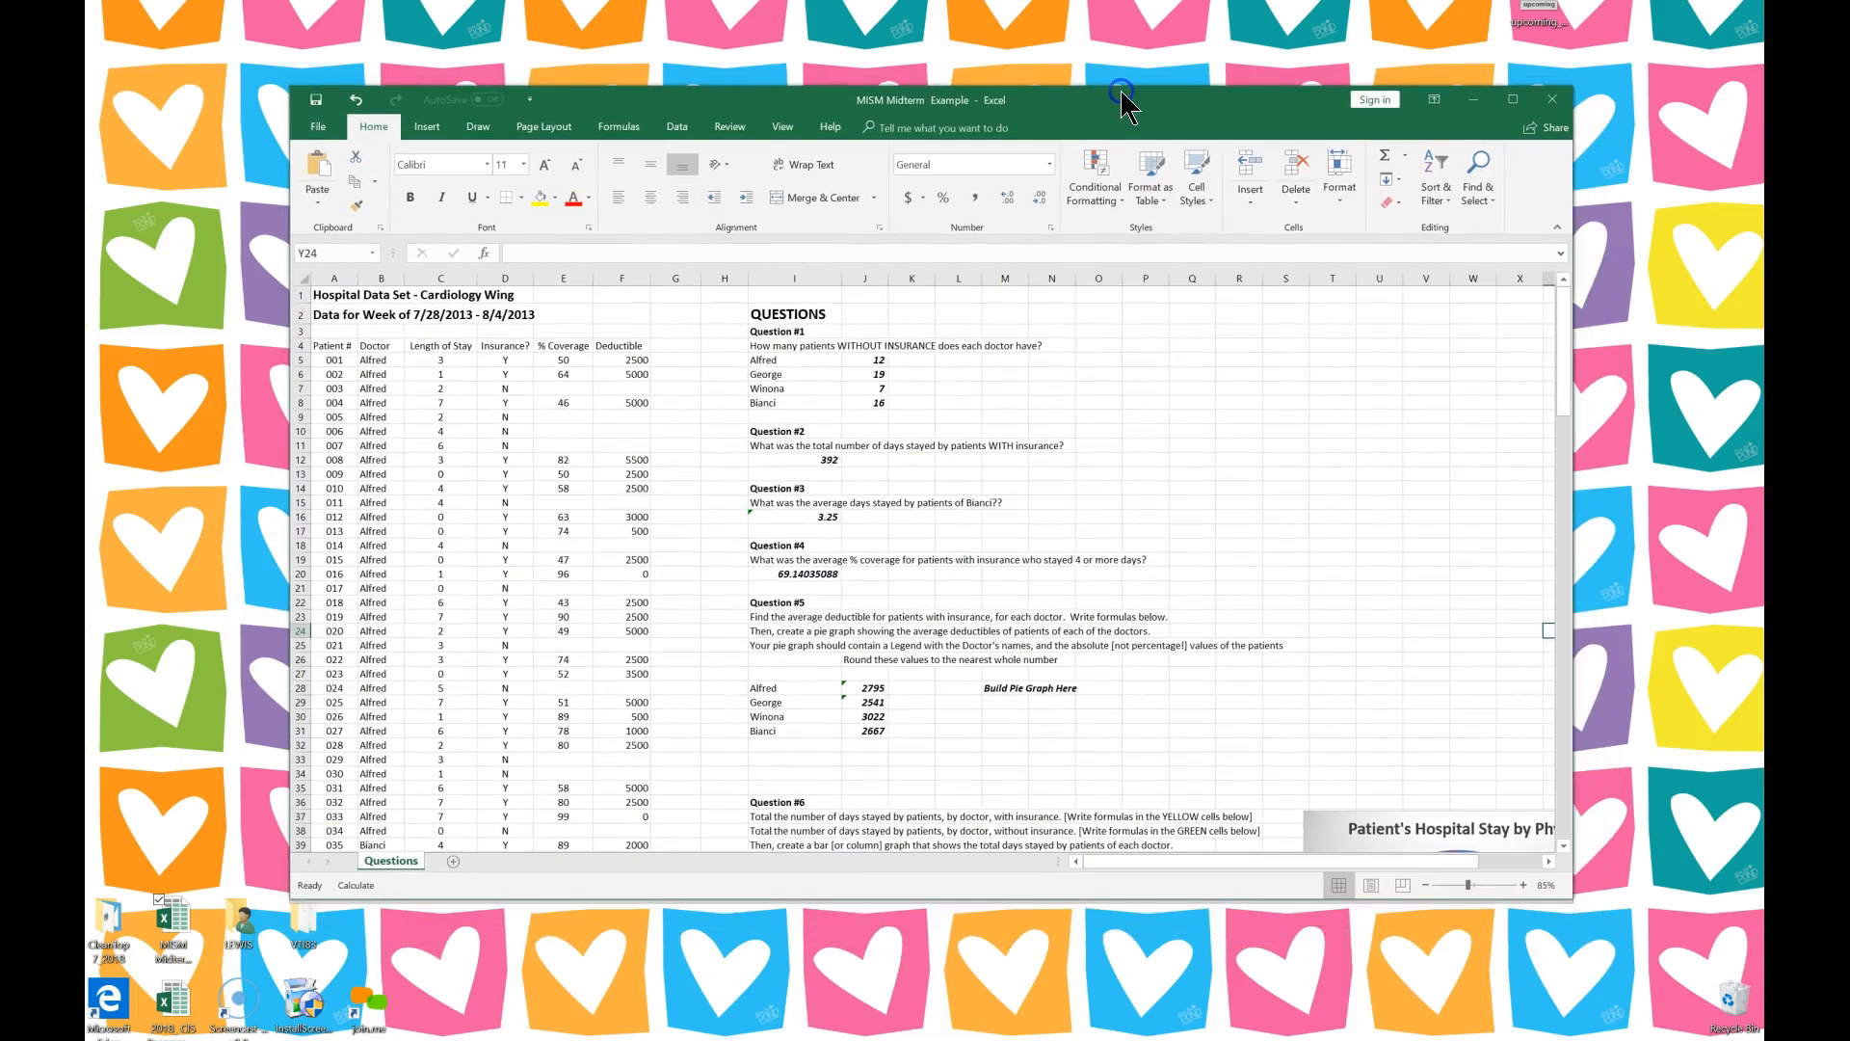
pyautogui.click(1523, 884)
pyautogui.click(1523, 884)
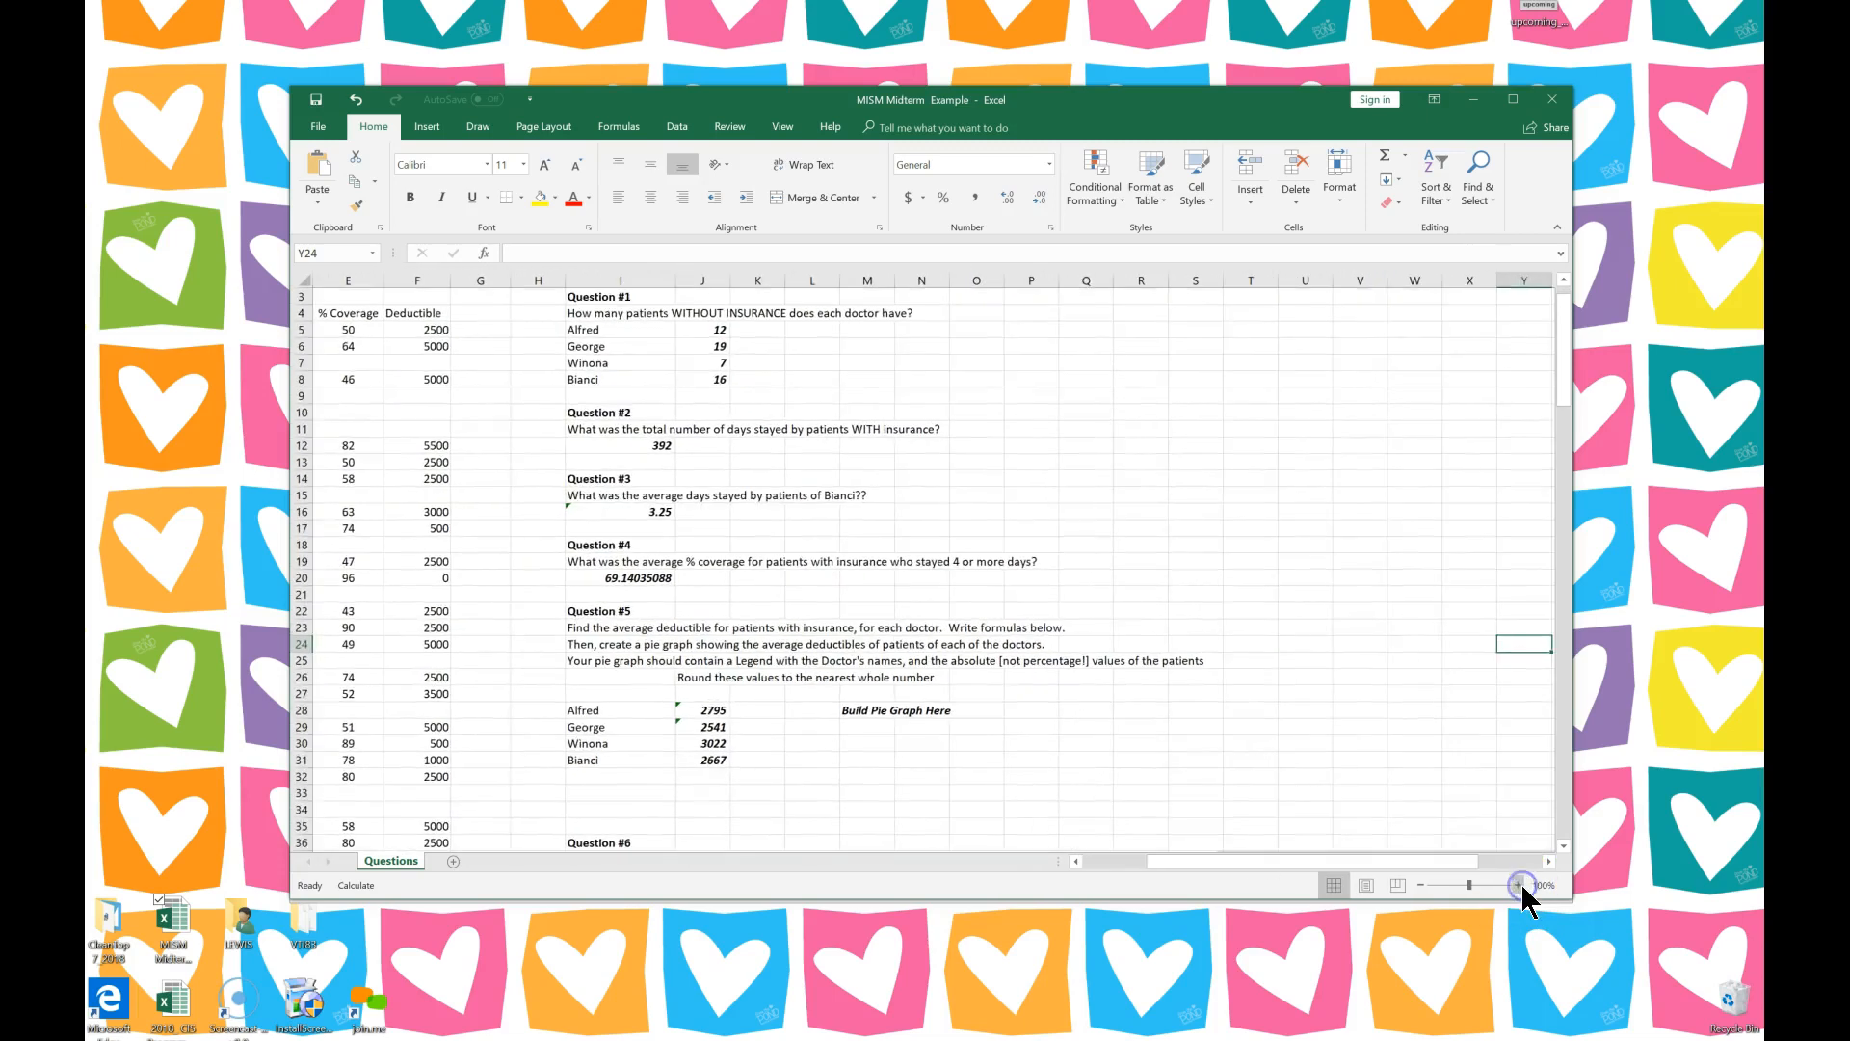
pyautogui.click(1522, 884)
pyautogui.click(1522, 883)
pyautogui.moveTo(1421, 854); pyautogui.dragTo(1138, 861)
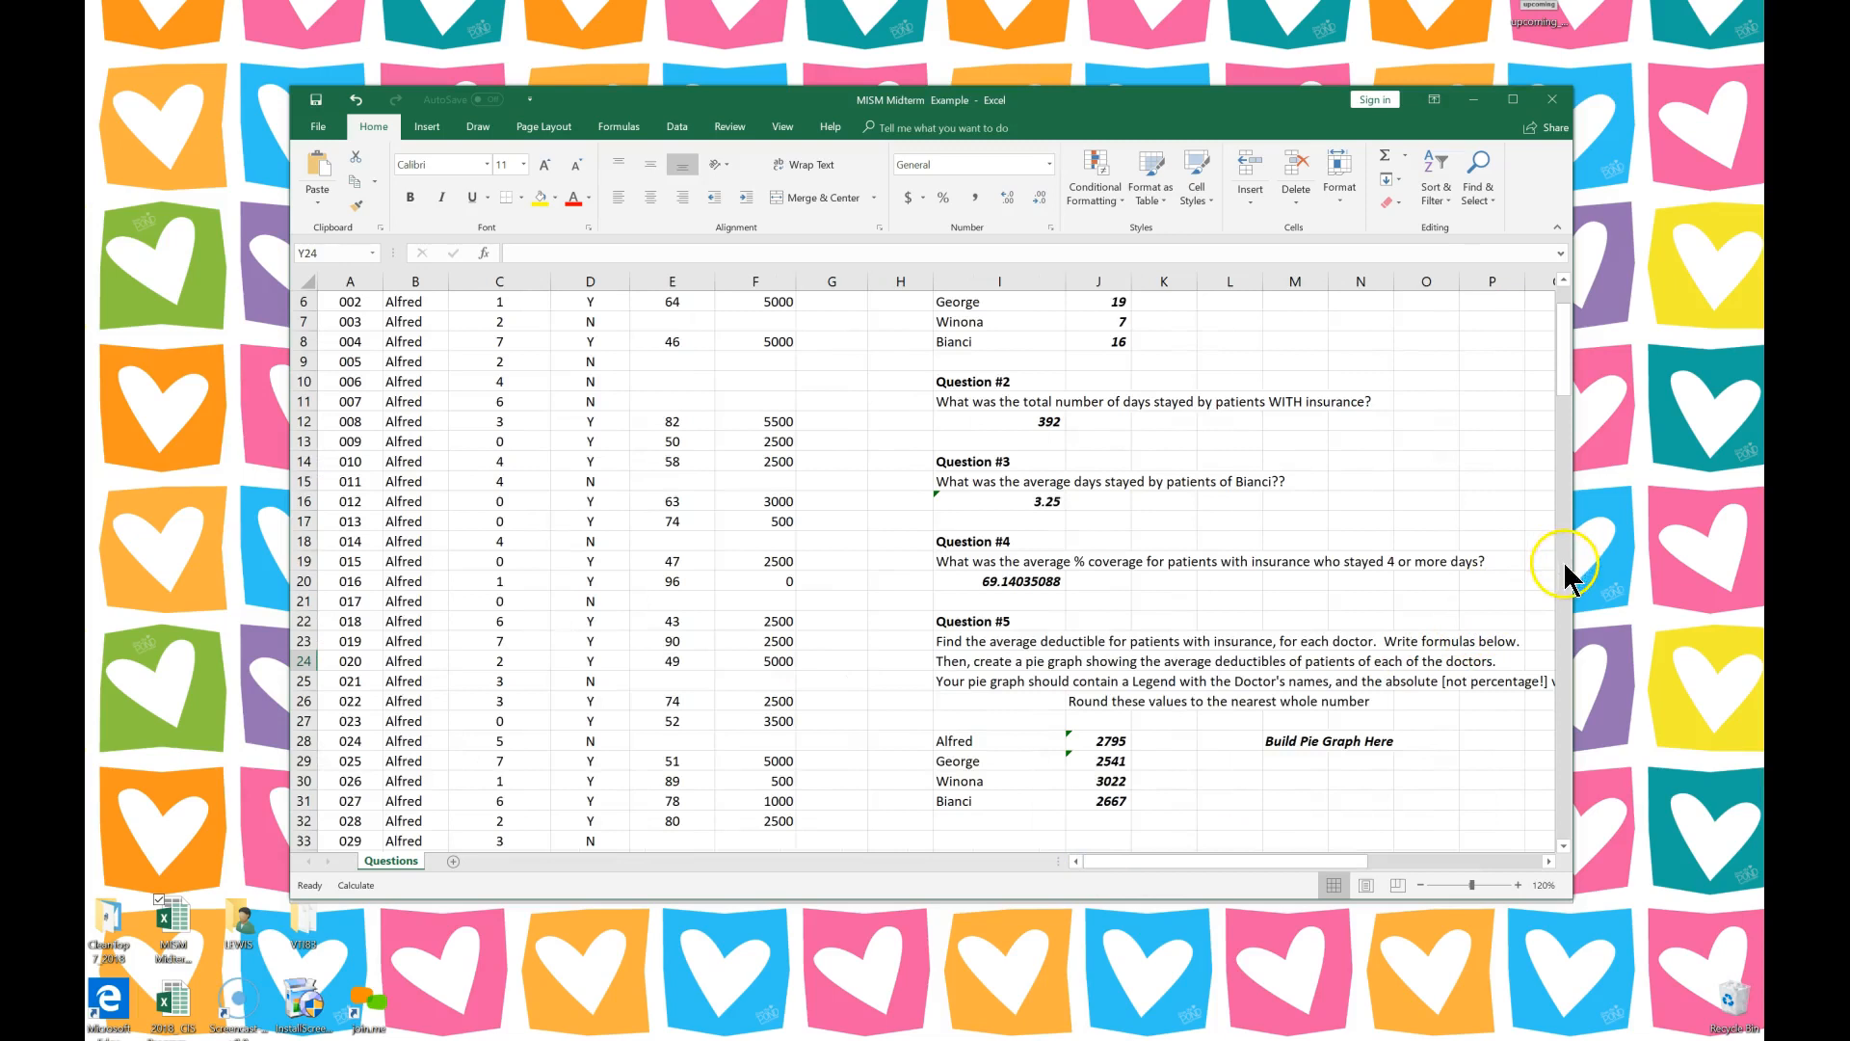
pyautogui.moveTo(1564, 378); pyautogui.dragTo(1561, 291)
# Select the Patient #, Doctor, Length of Stay and Insurance? columns one at a time to point them out.
pyautogui.click(360, 274)
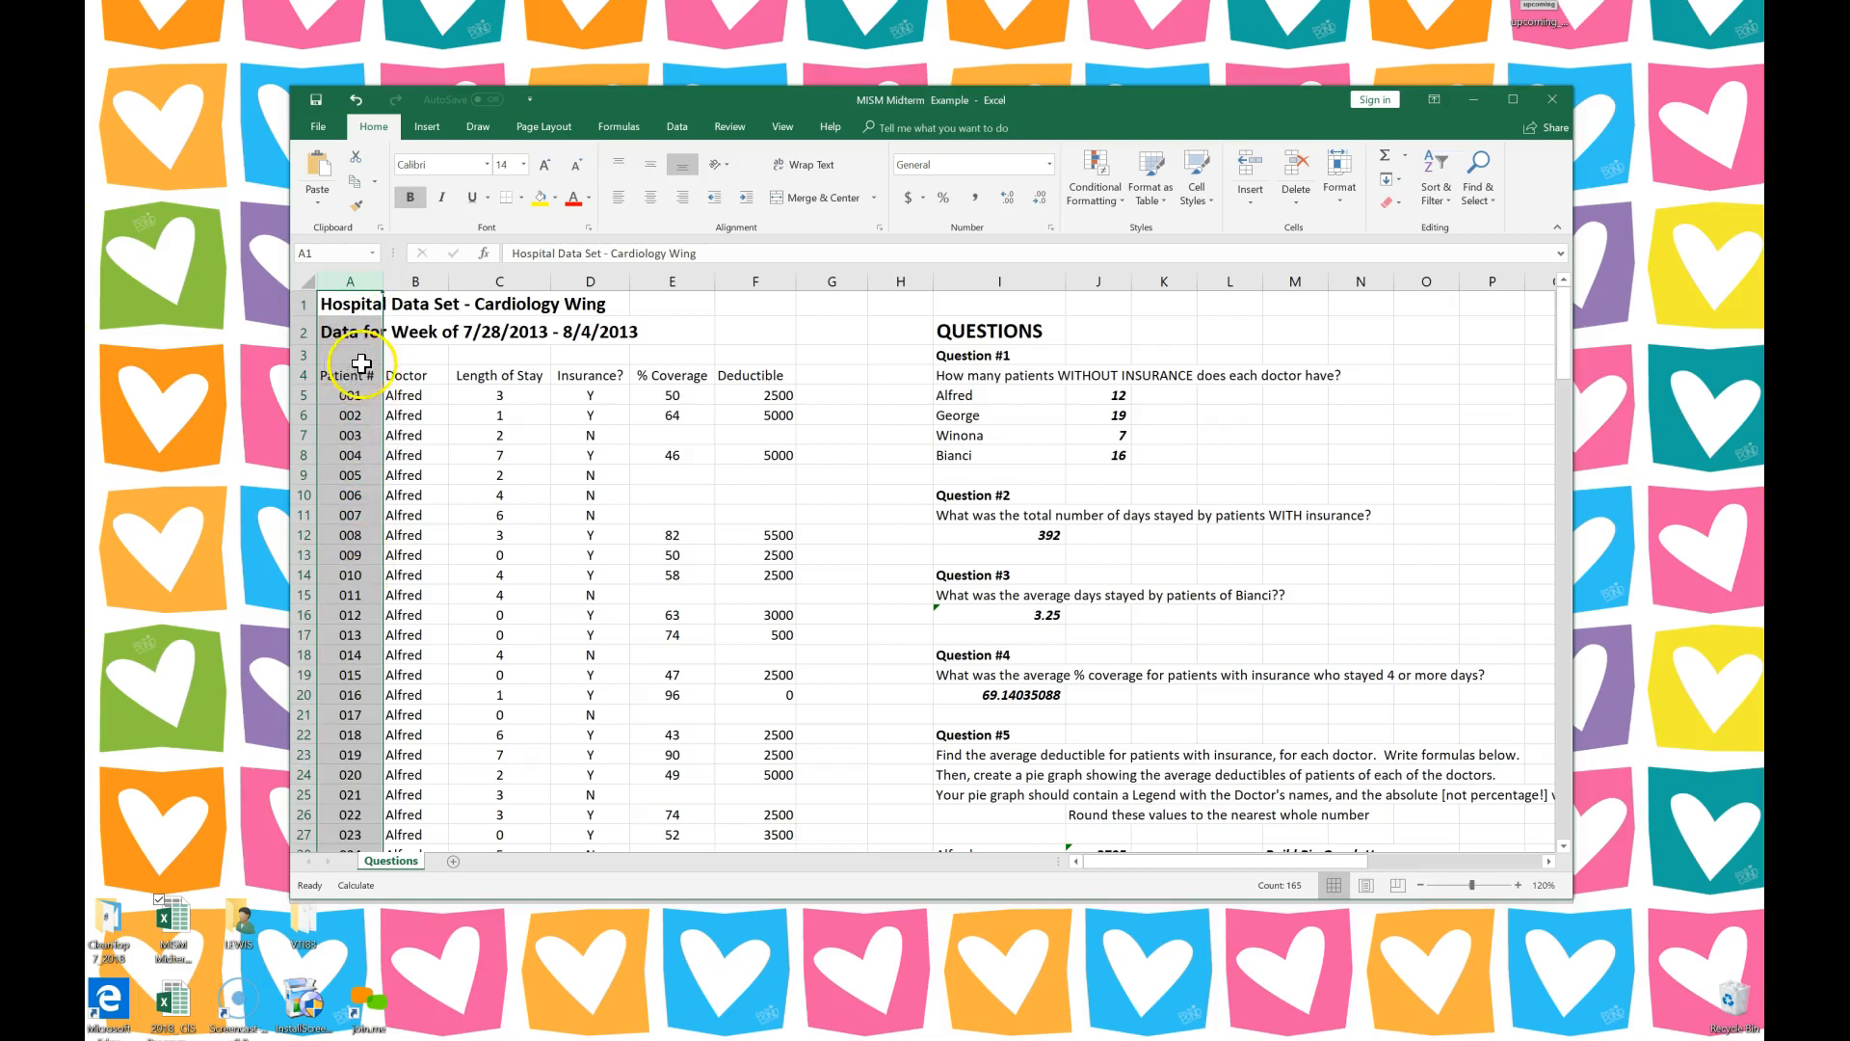
pyautogui.click(430, 277)
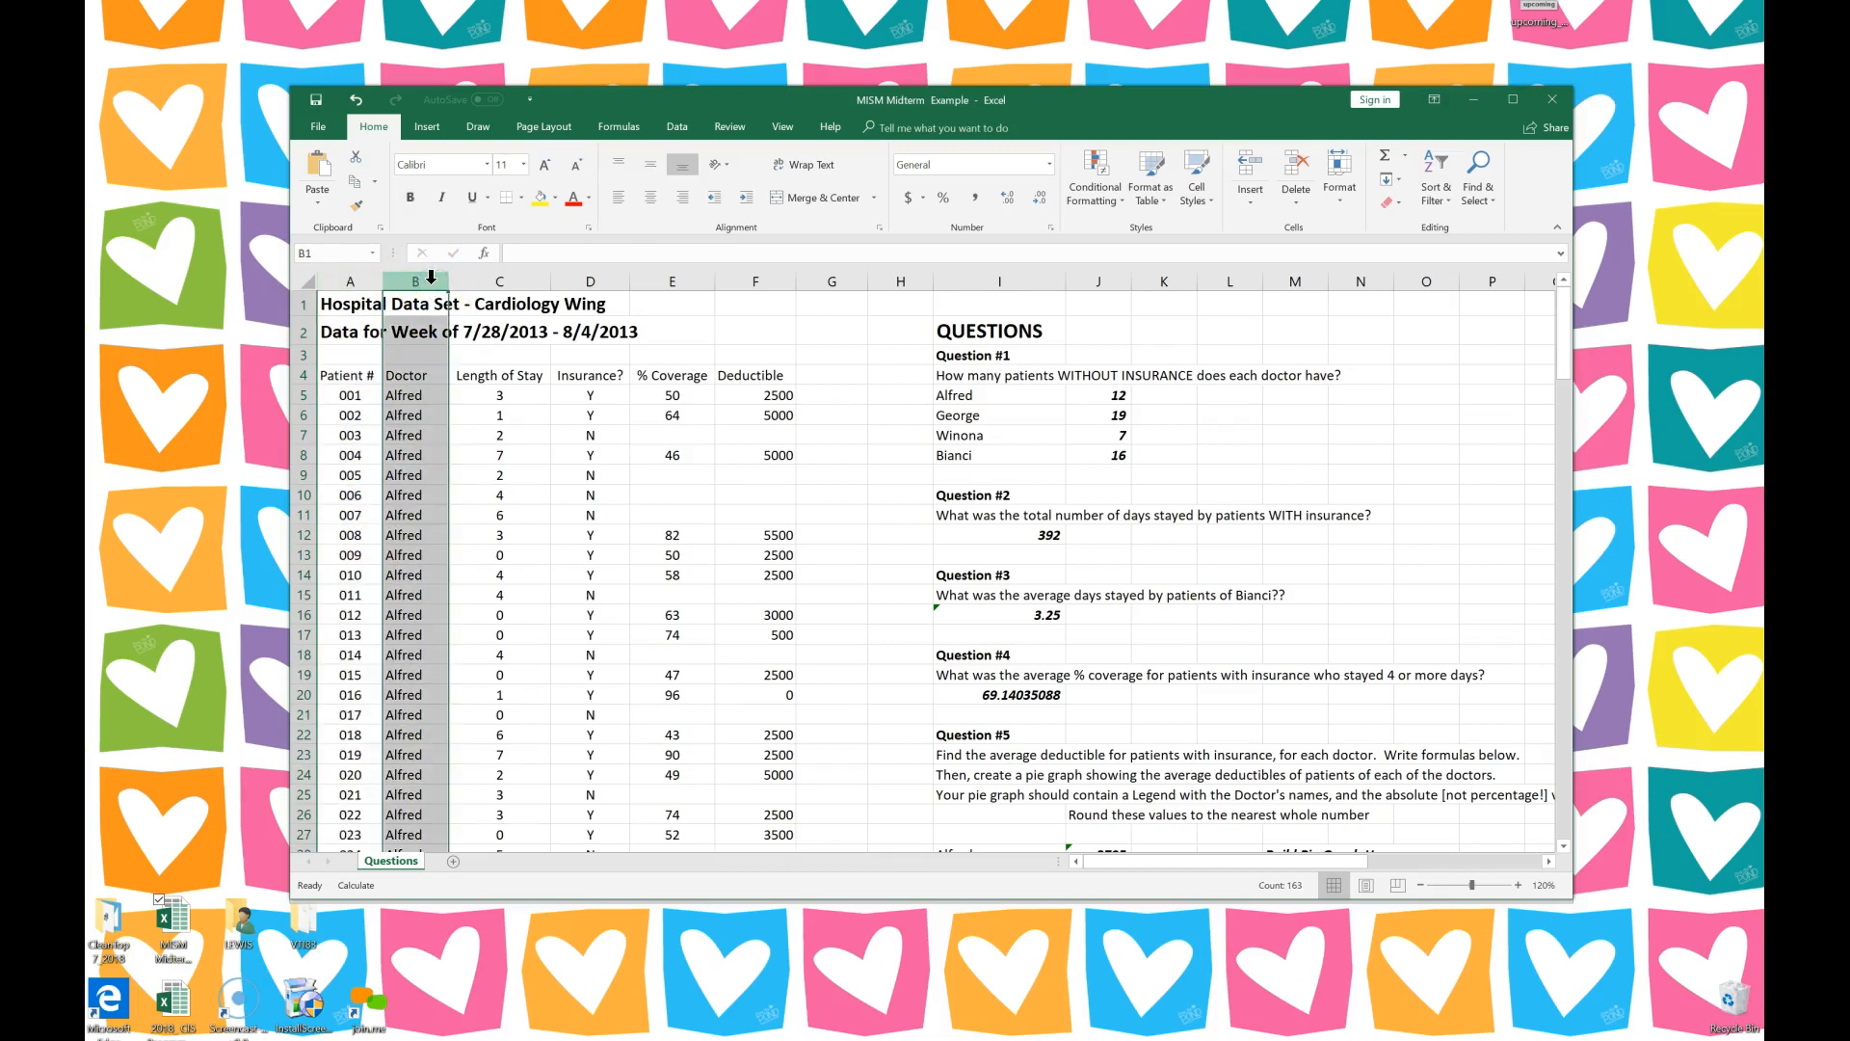
pyautogui.click(499, 280)
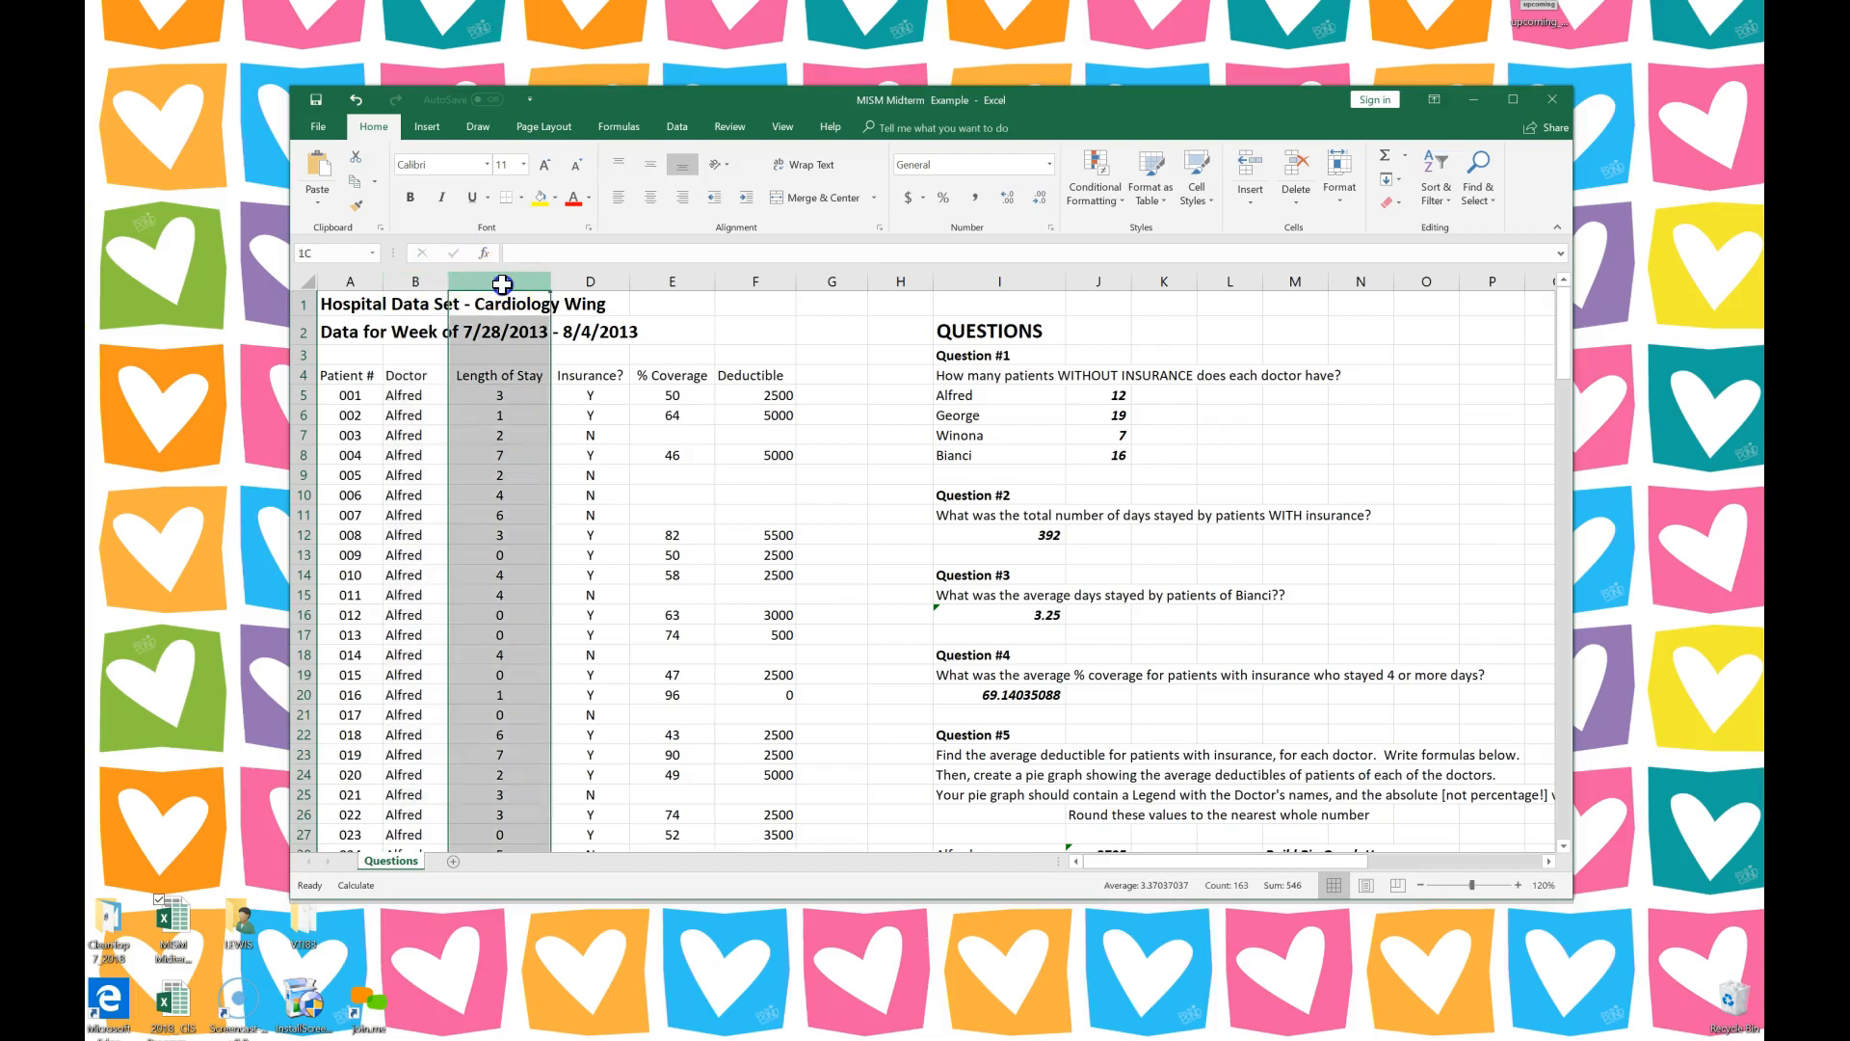
pyautogui.click(590, 280)
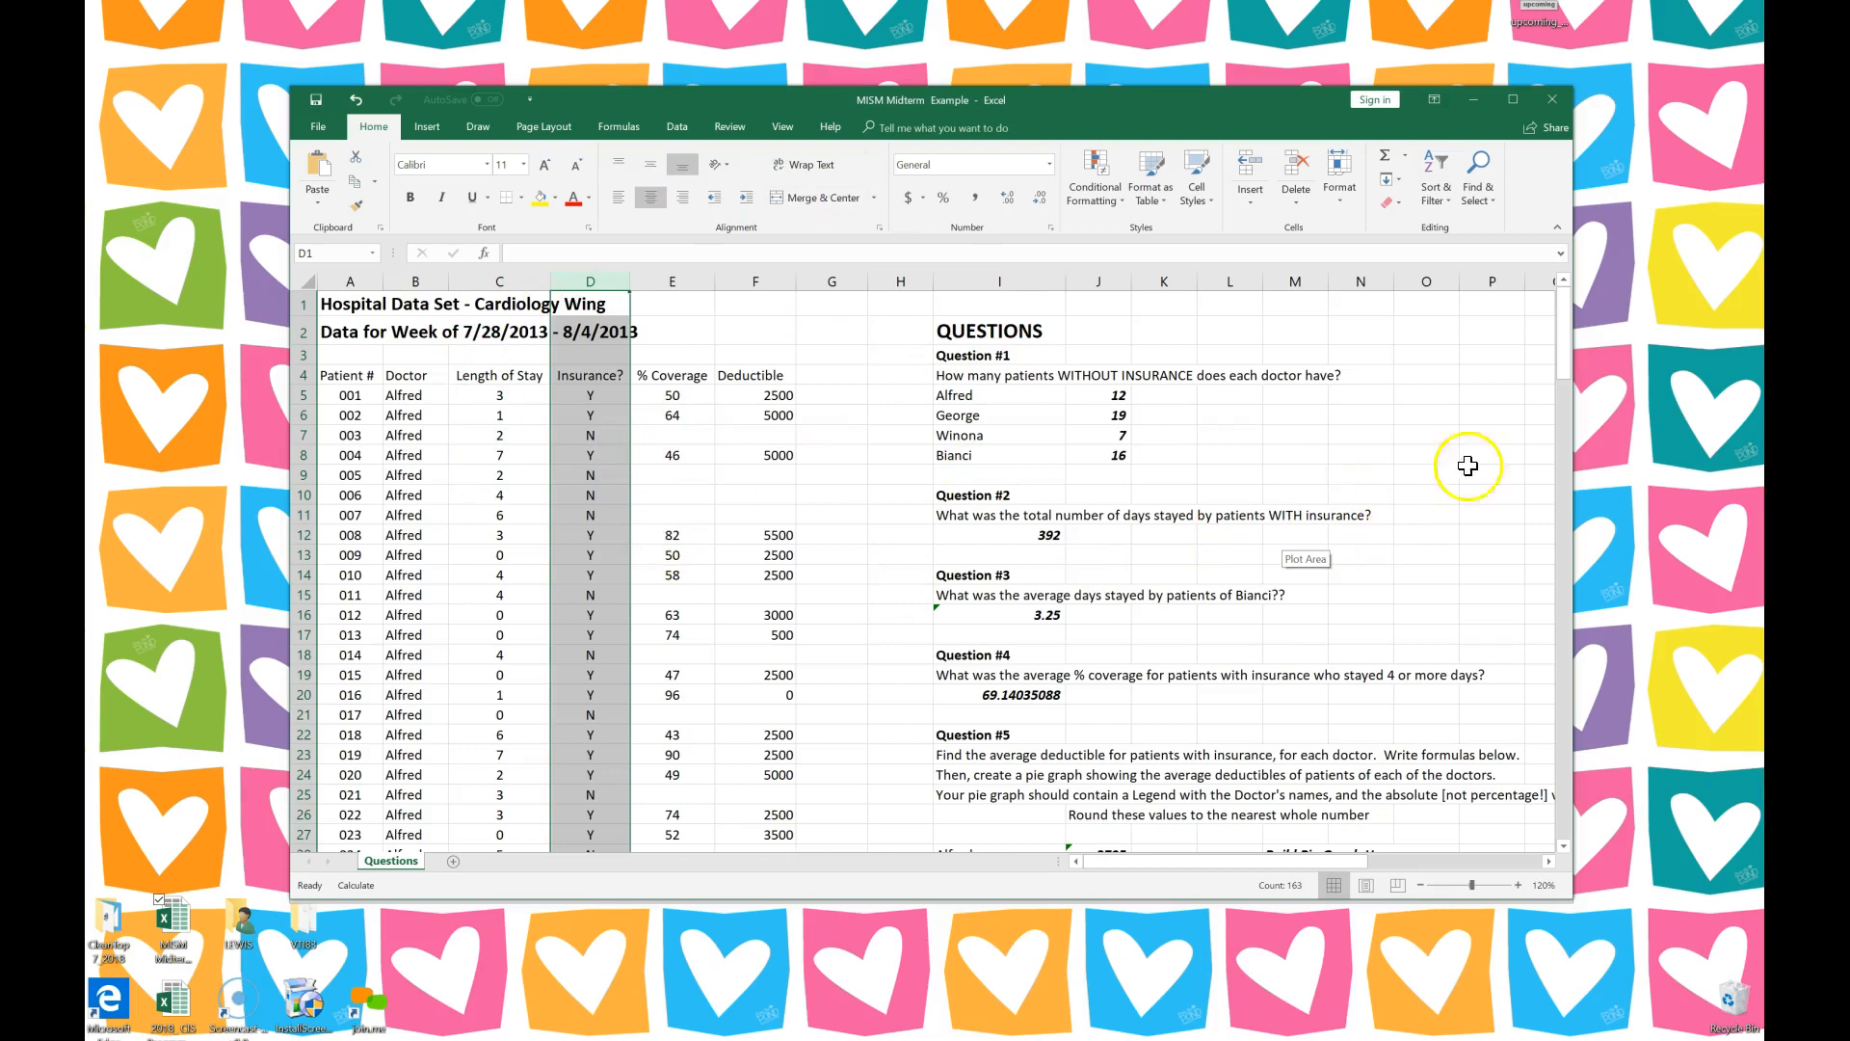
# Examine the Days Stayed By Patients of Each Doctor chart, the available chart types and the drawing pens without adding anything.
pyautogui.moveTo(1574, 350); pyautogui.dragTo(1581, 474)
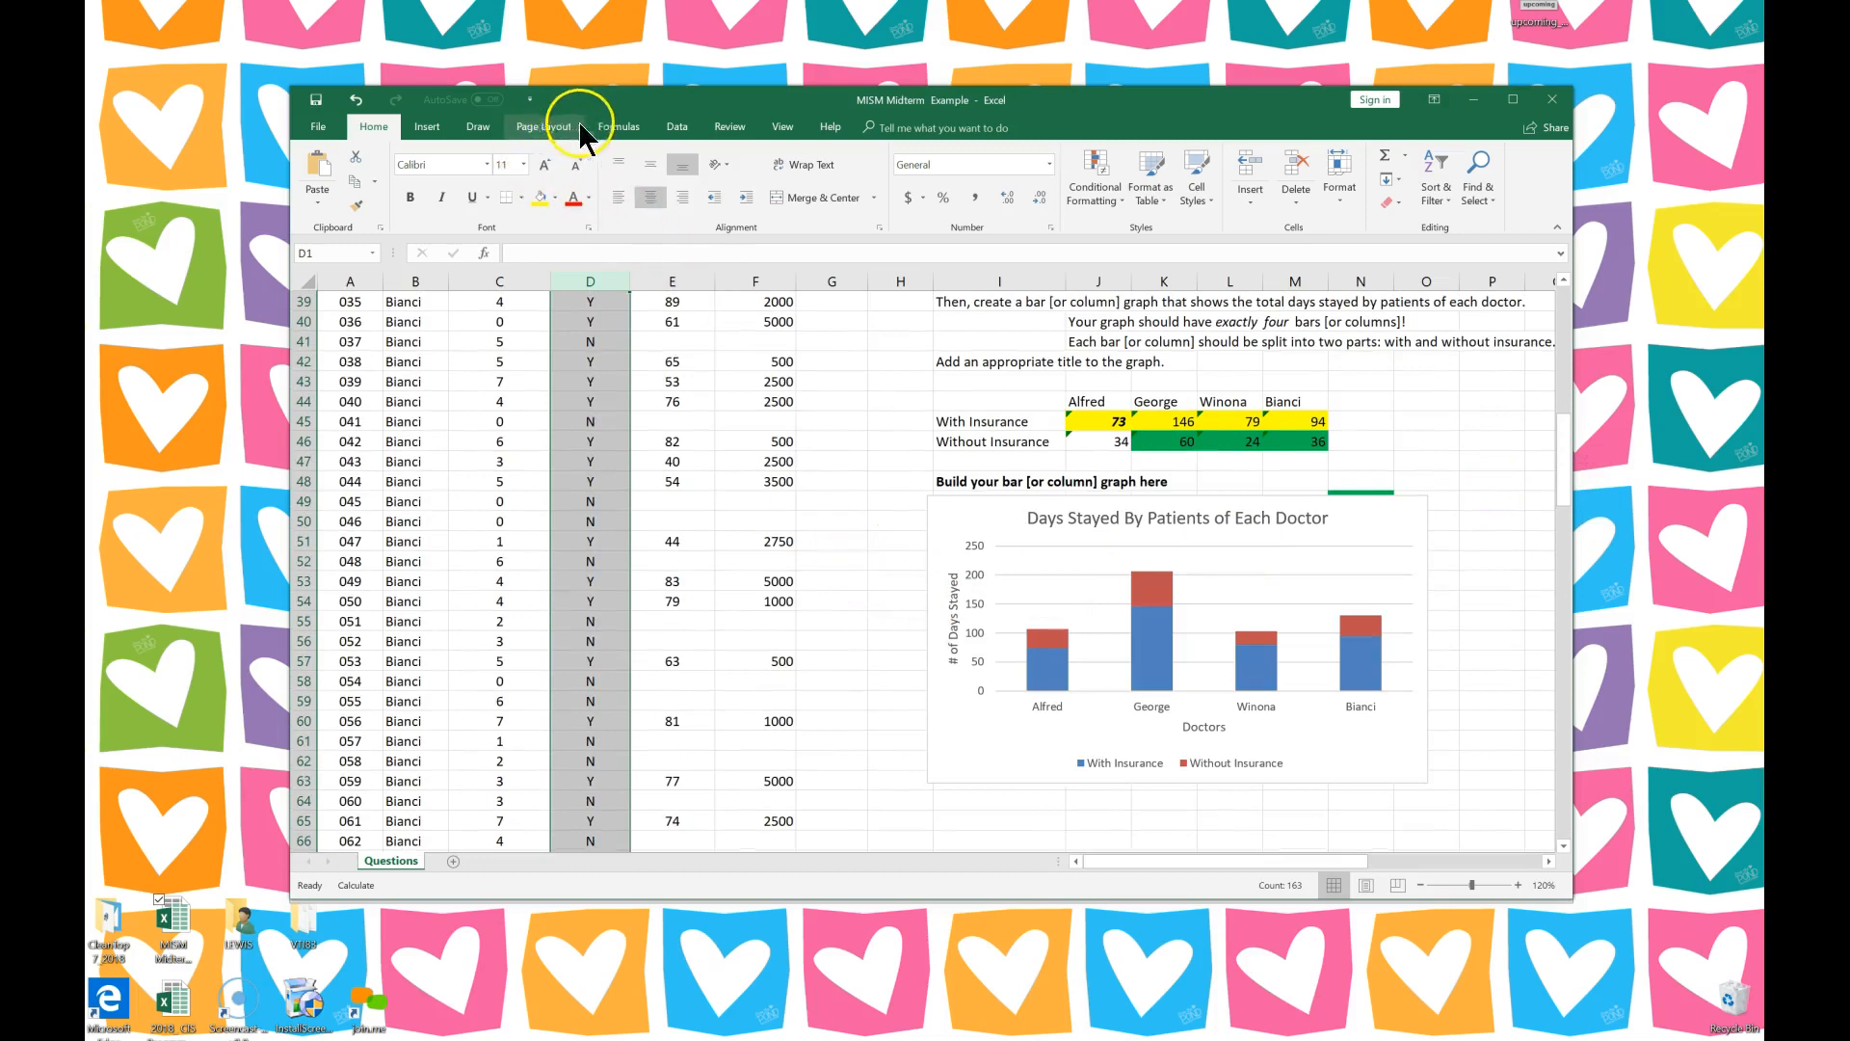
pyautogui.click(430, 123)
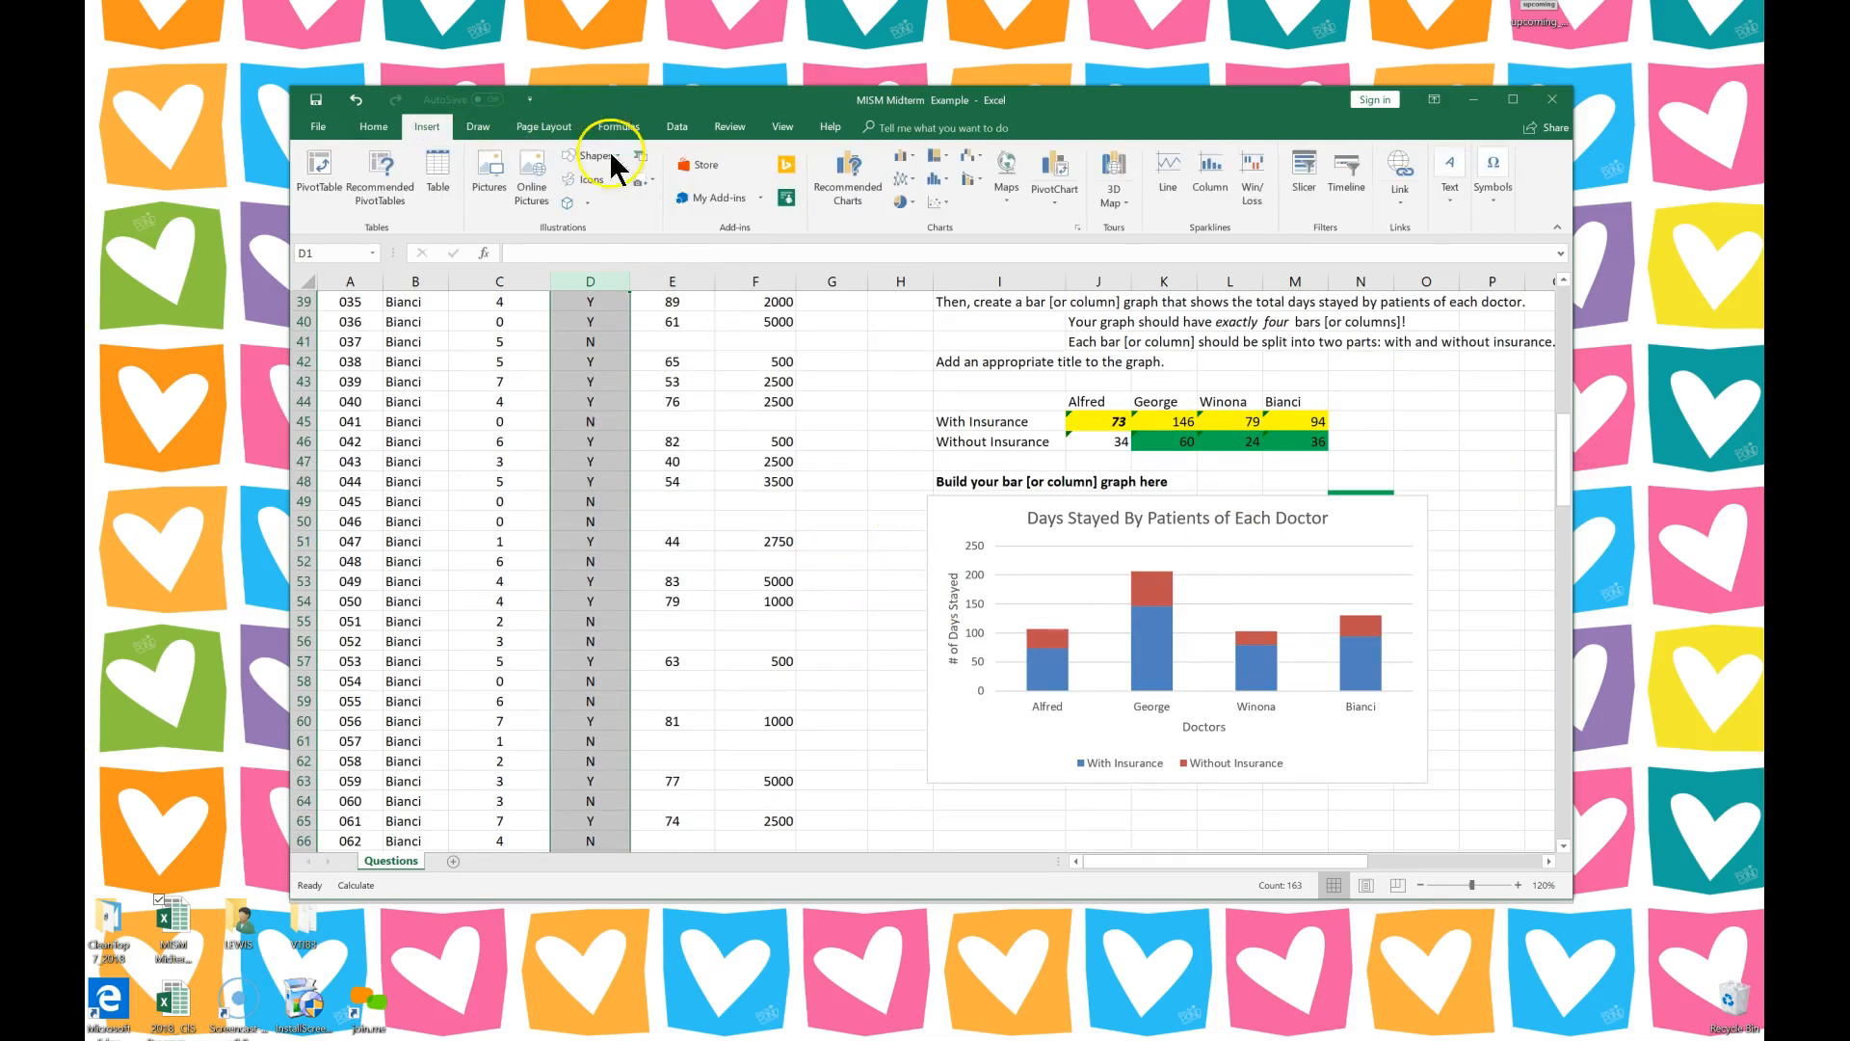
pyautogui.click(984, 529)
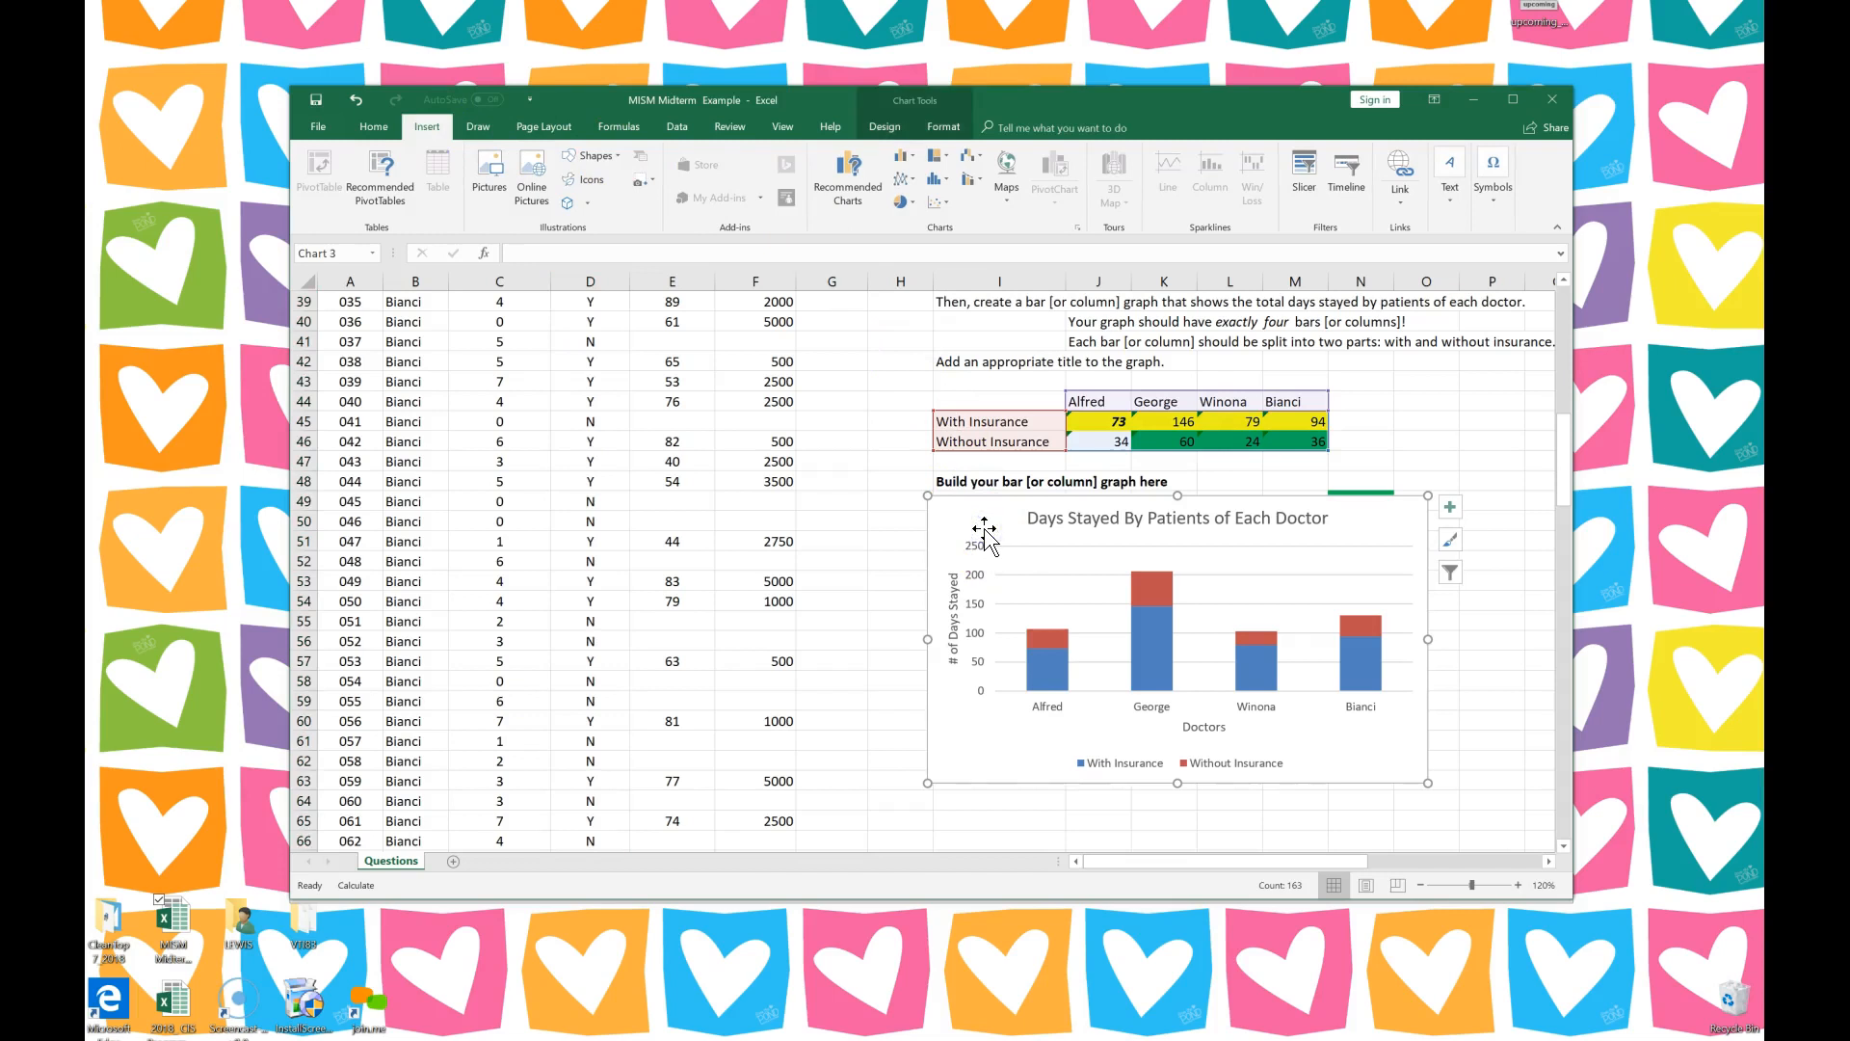
pyautogui.click(1220, 552)
pyautogui.click(899, 181)
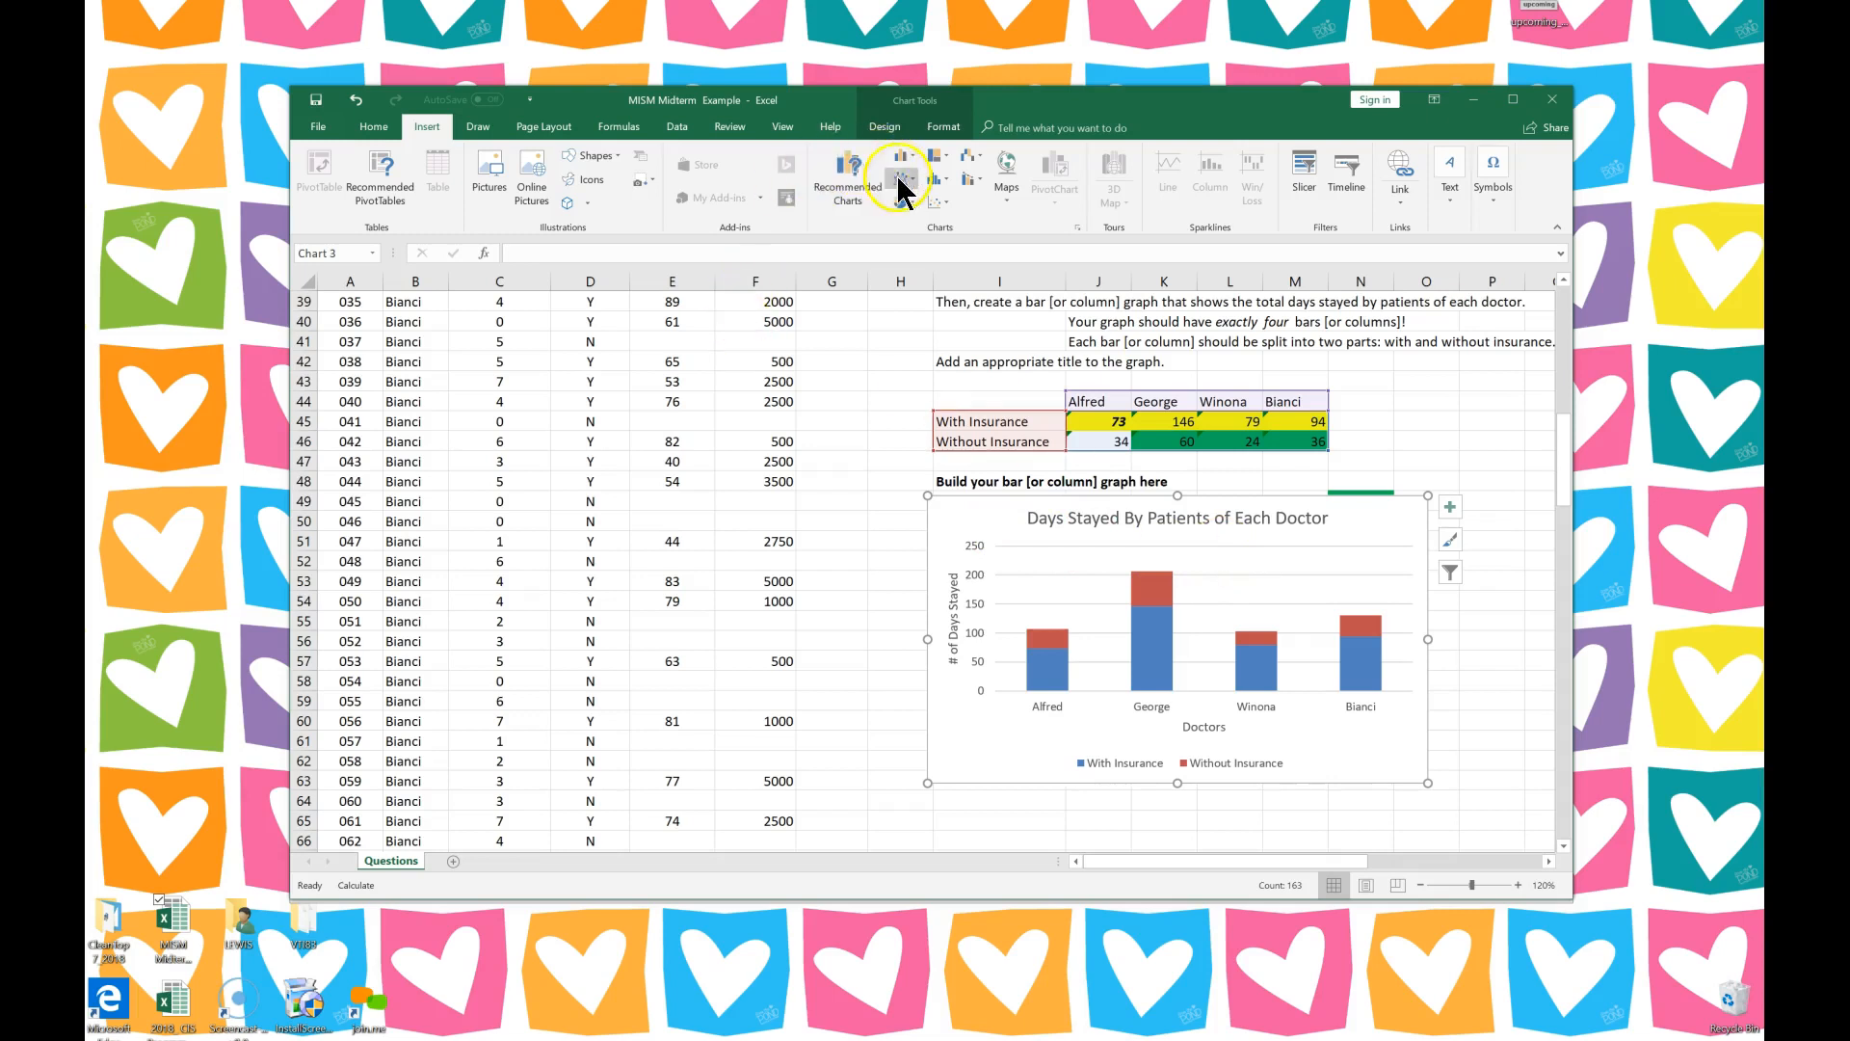
pyautogui.click(481, 128)
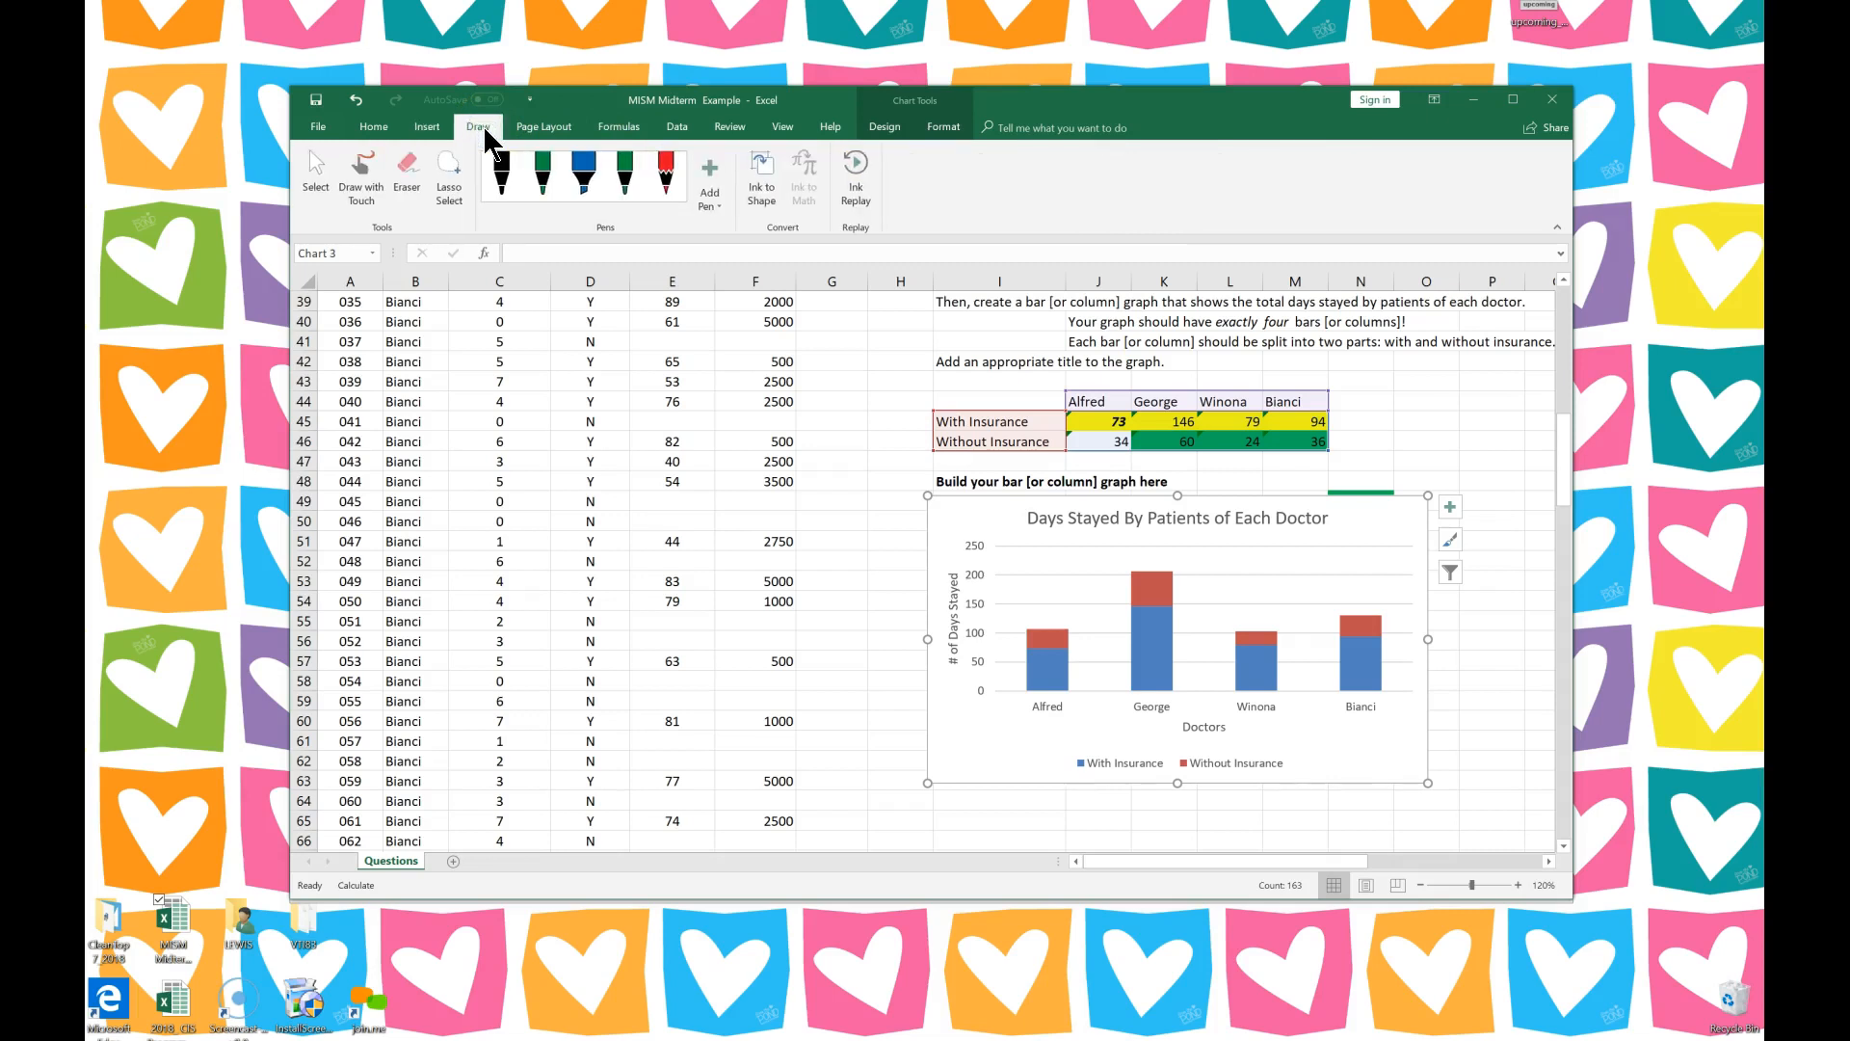
pyautogui.click(541, 176)
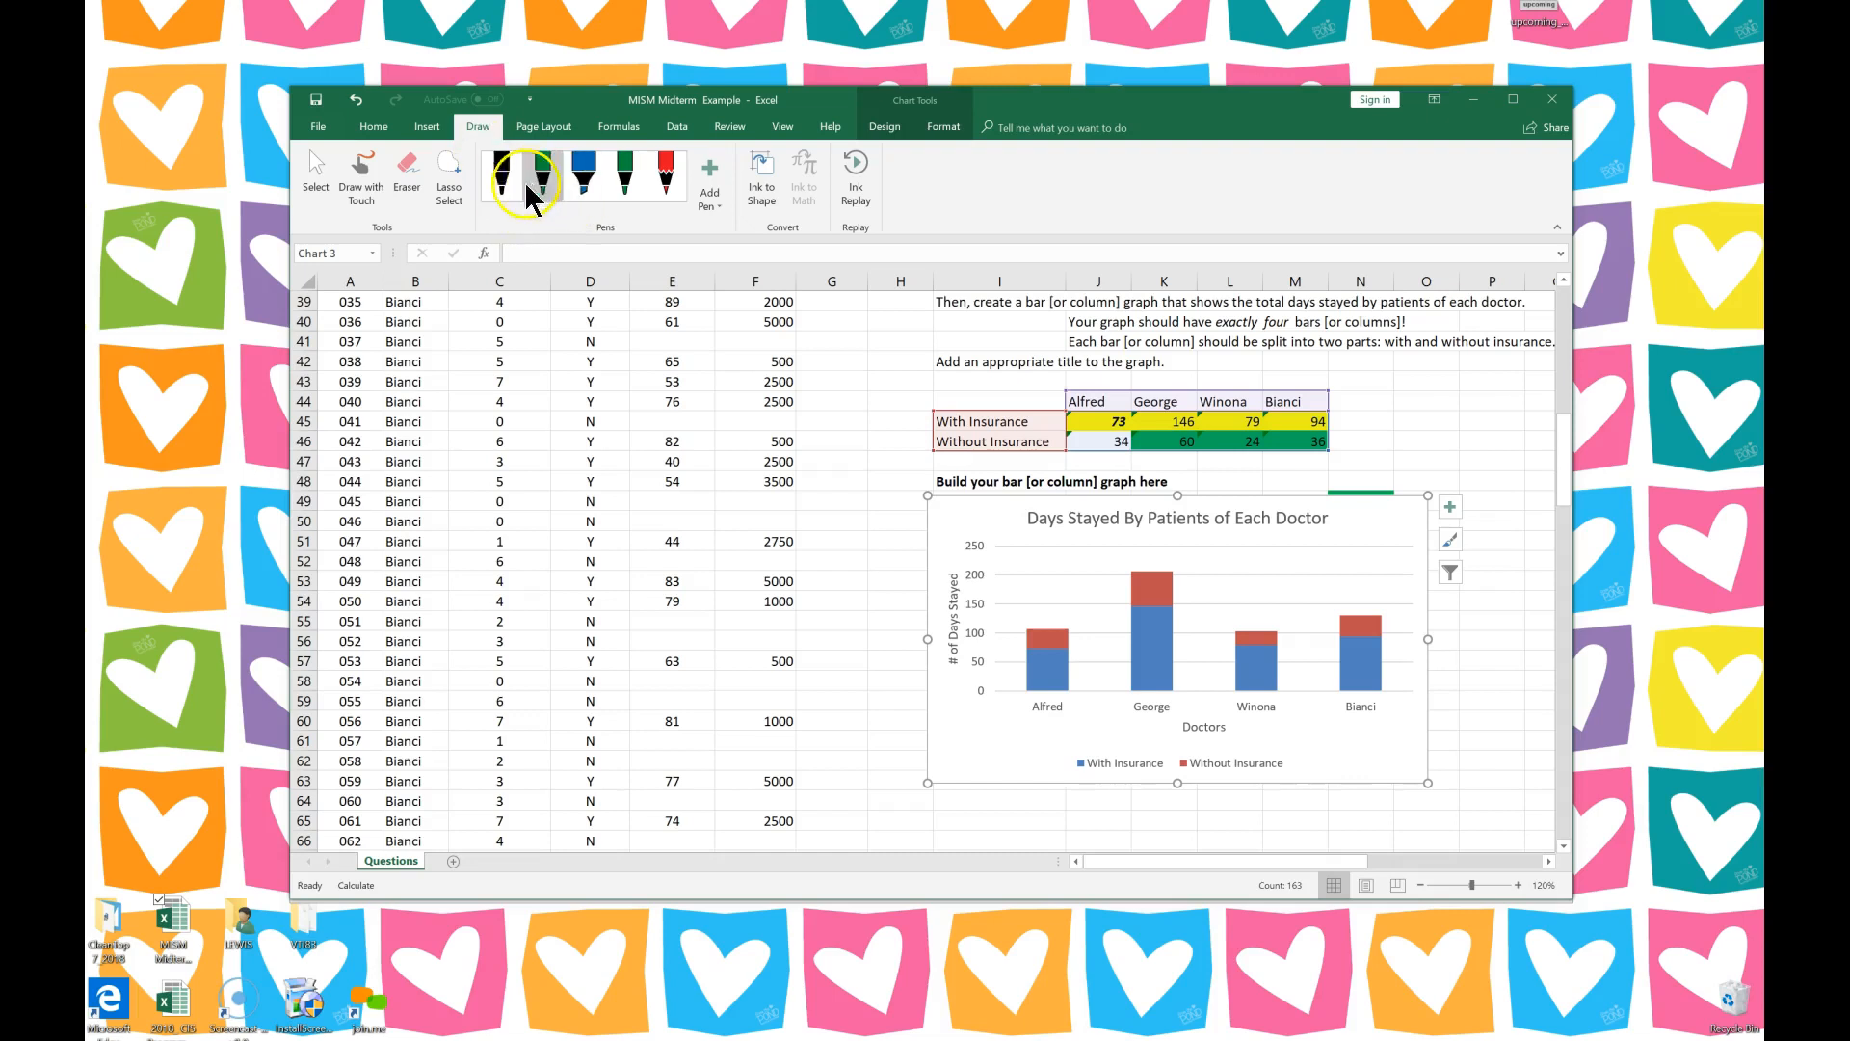
# Set the page margins to Wide and view the page orientation options without changing them.
pyautogui.click(545, 123)
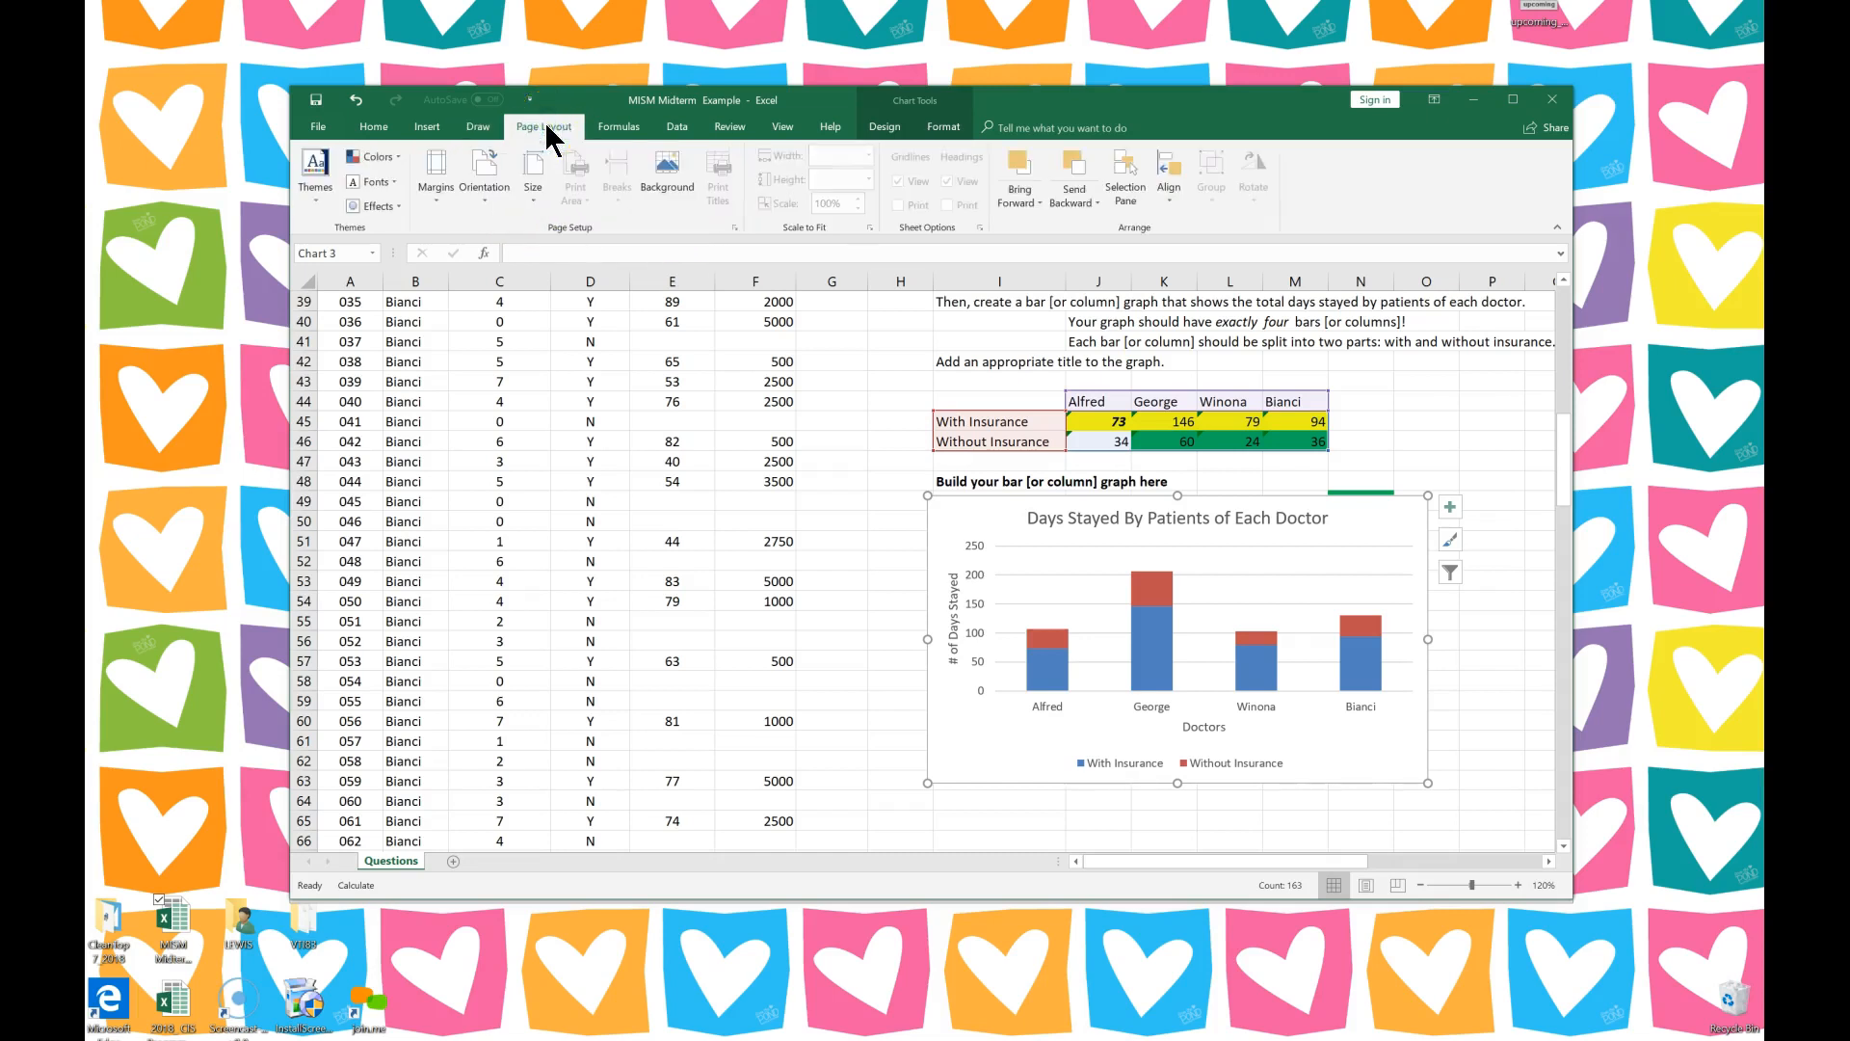
pyautogui.click(437, 208)
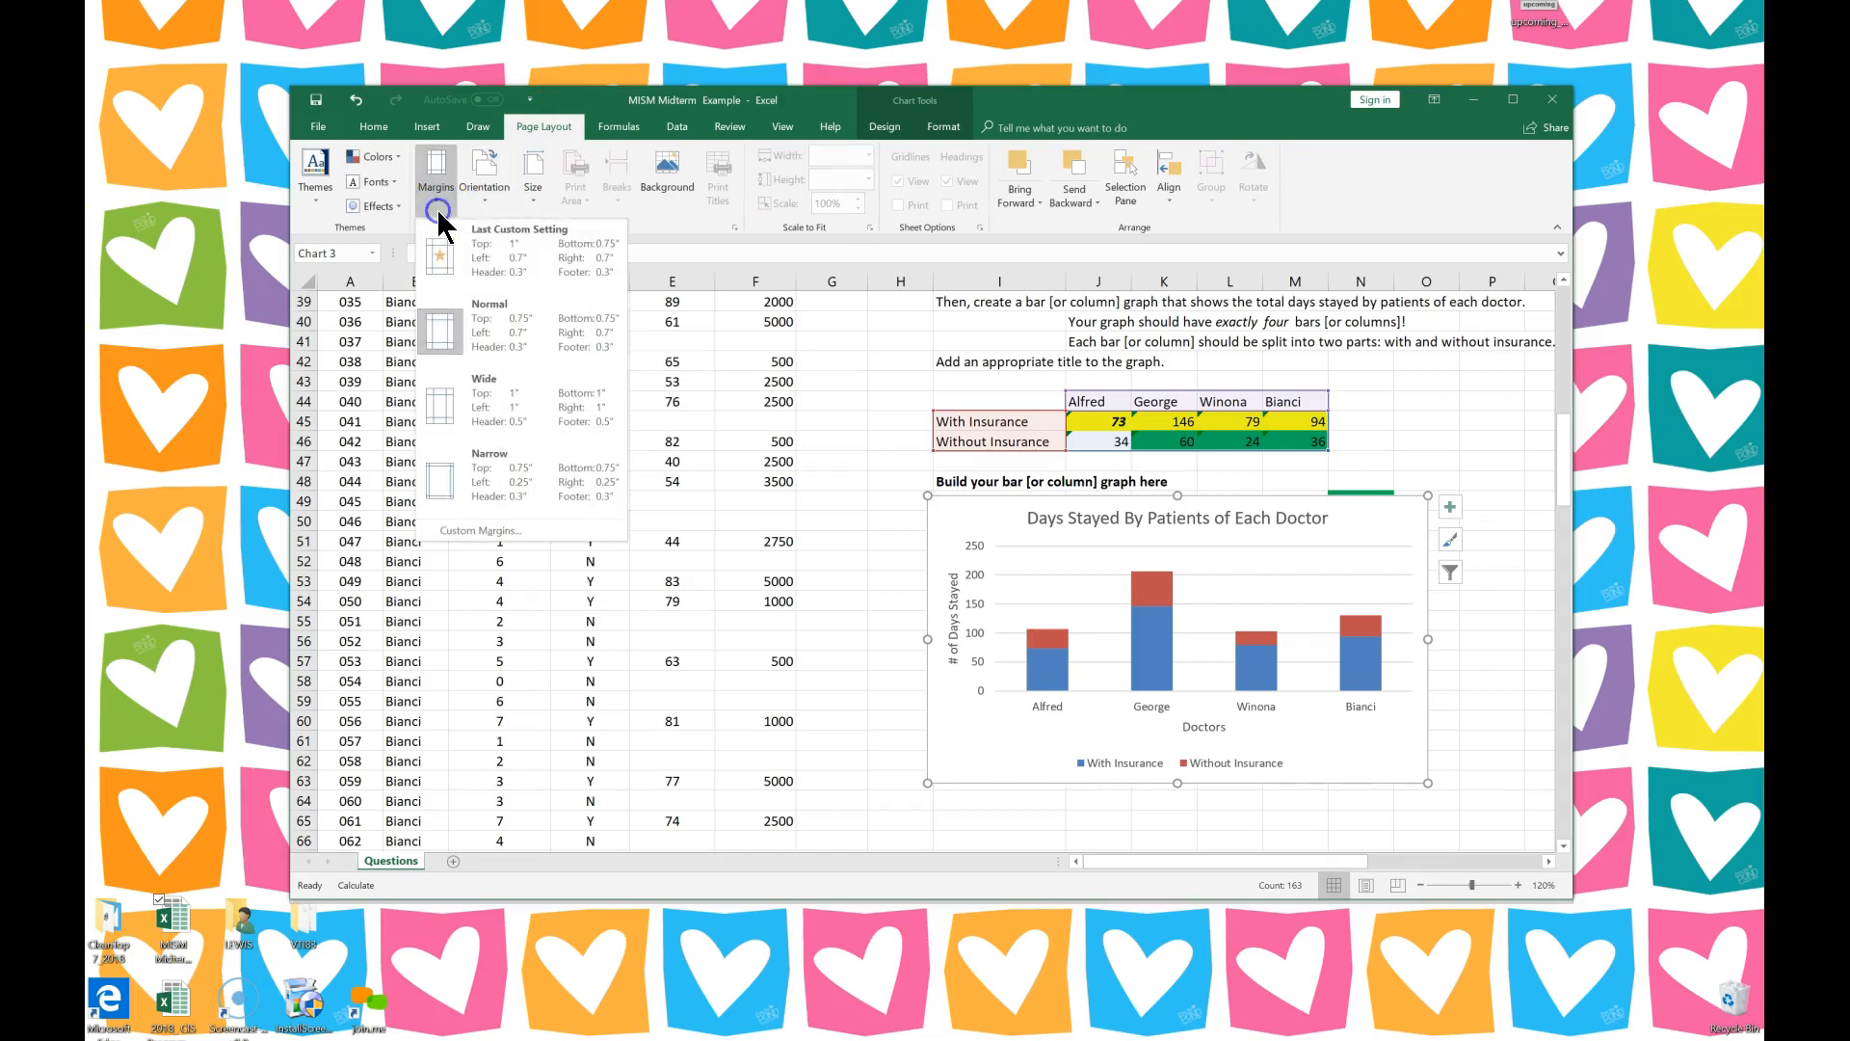
pyautogui.click(481, 429)
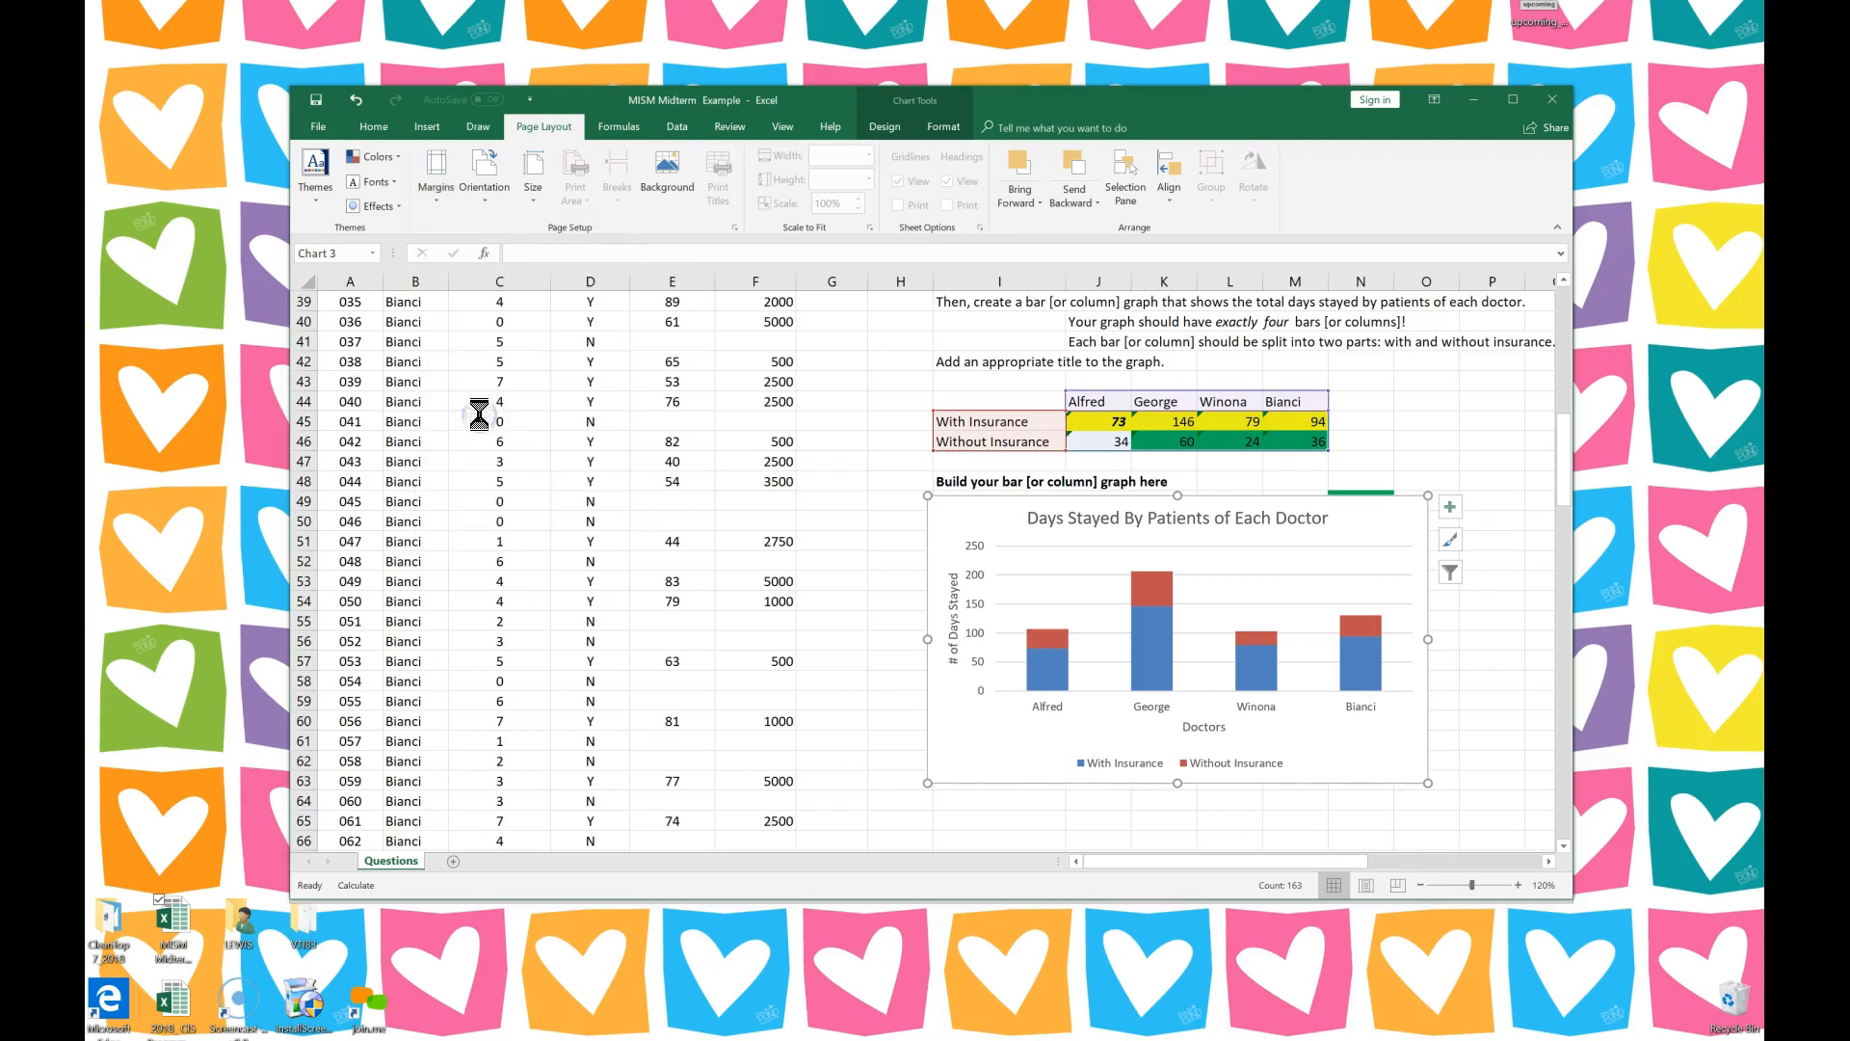
pyautogui.click(496, 204)
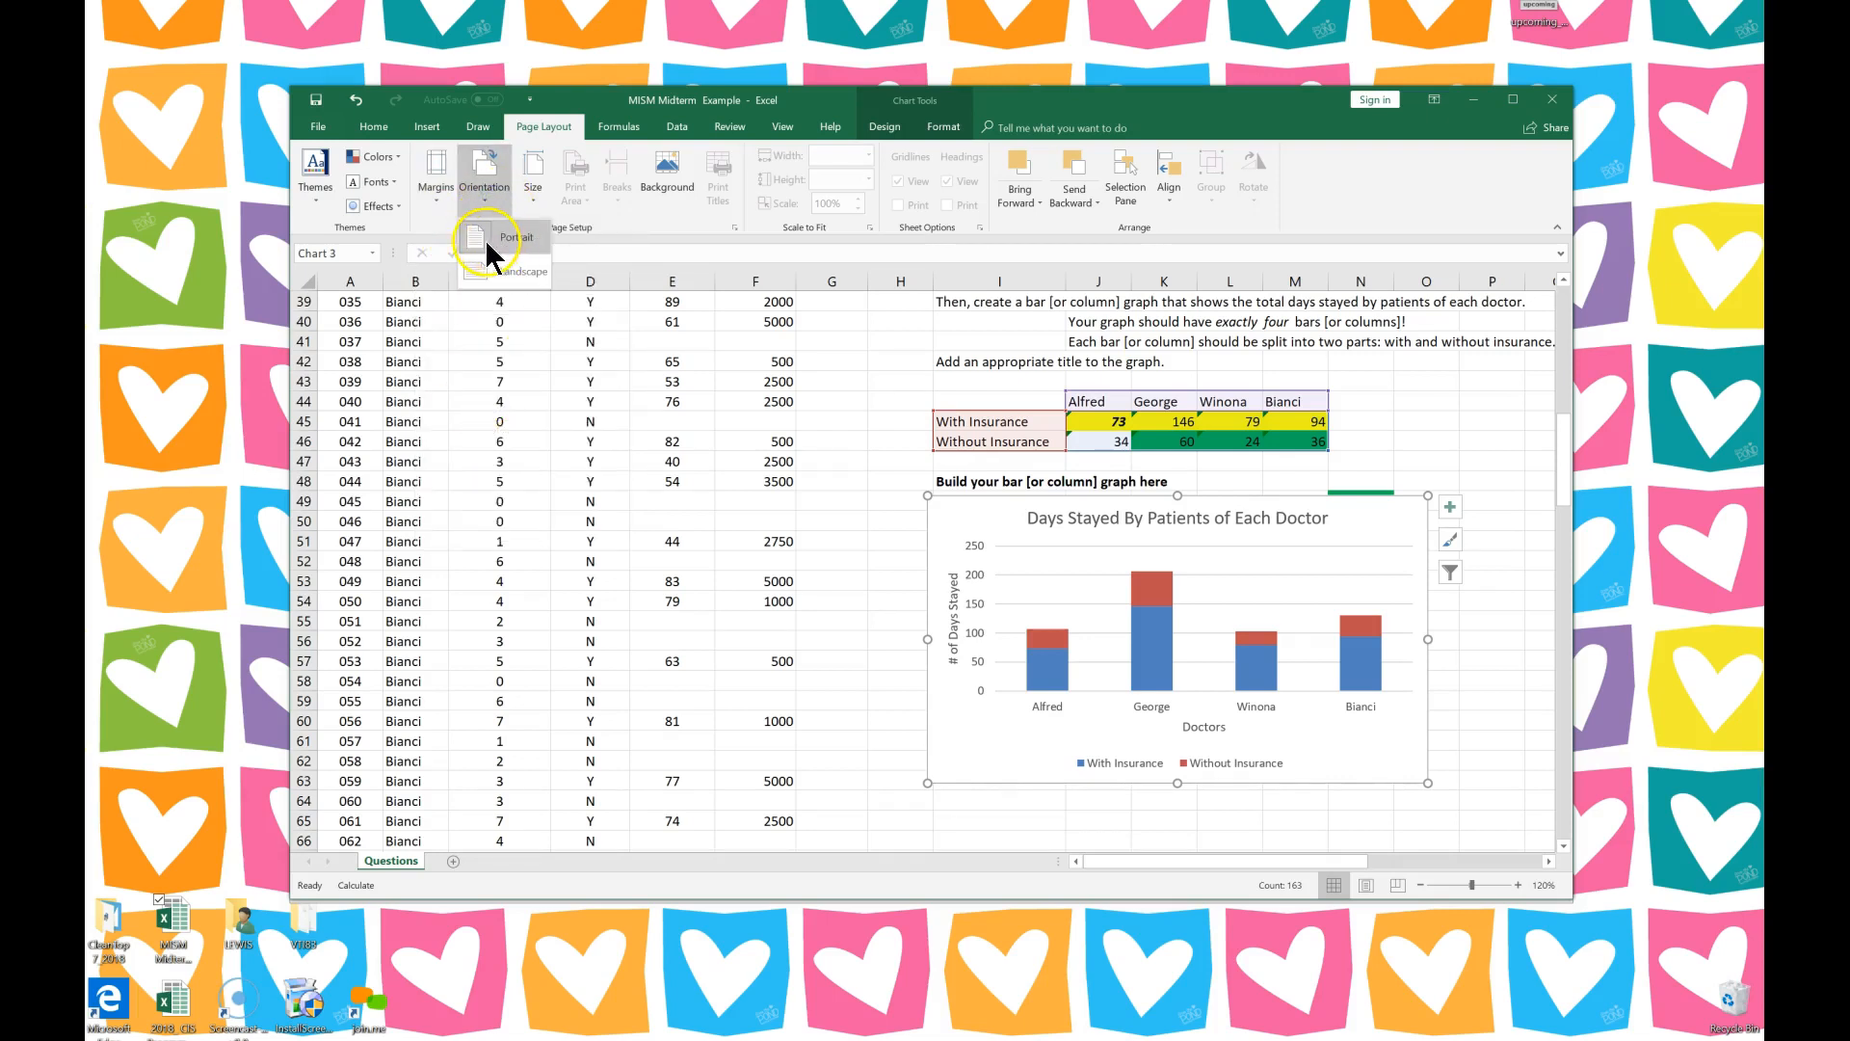
# With cell E42 selected, examine the AutoSum functions and the formula function categories, including Lookup & Reference, without inserting any.
pyautogui.click(623, 125)
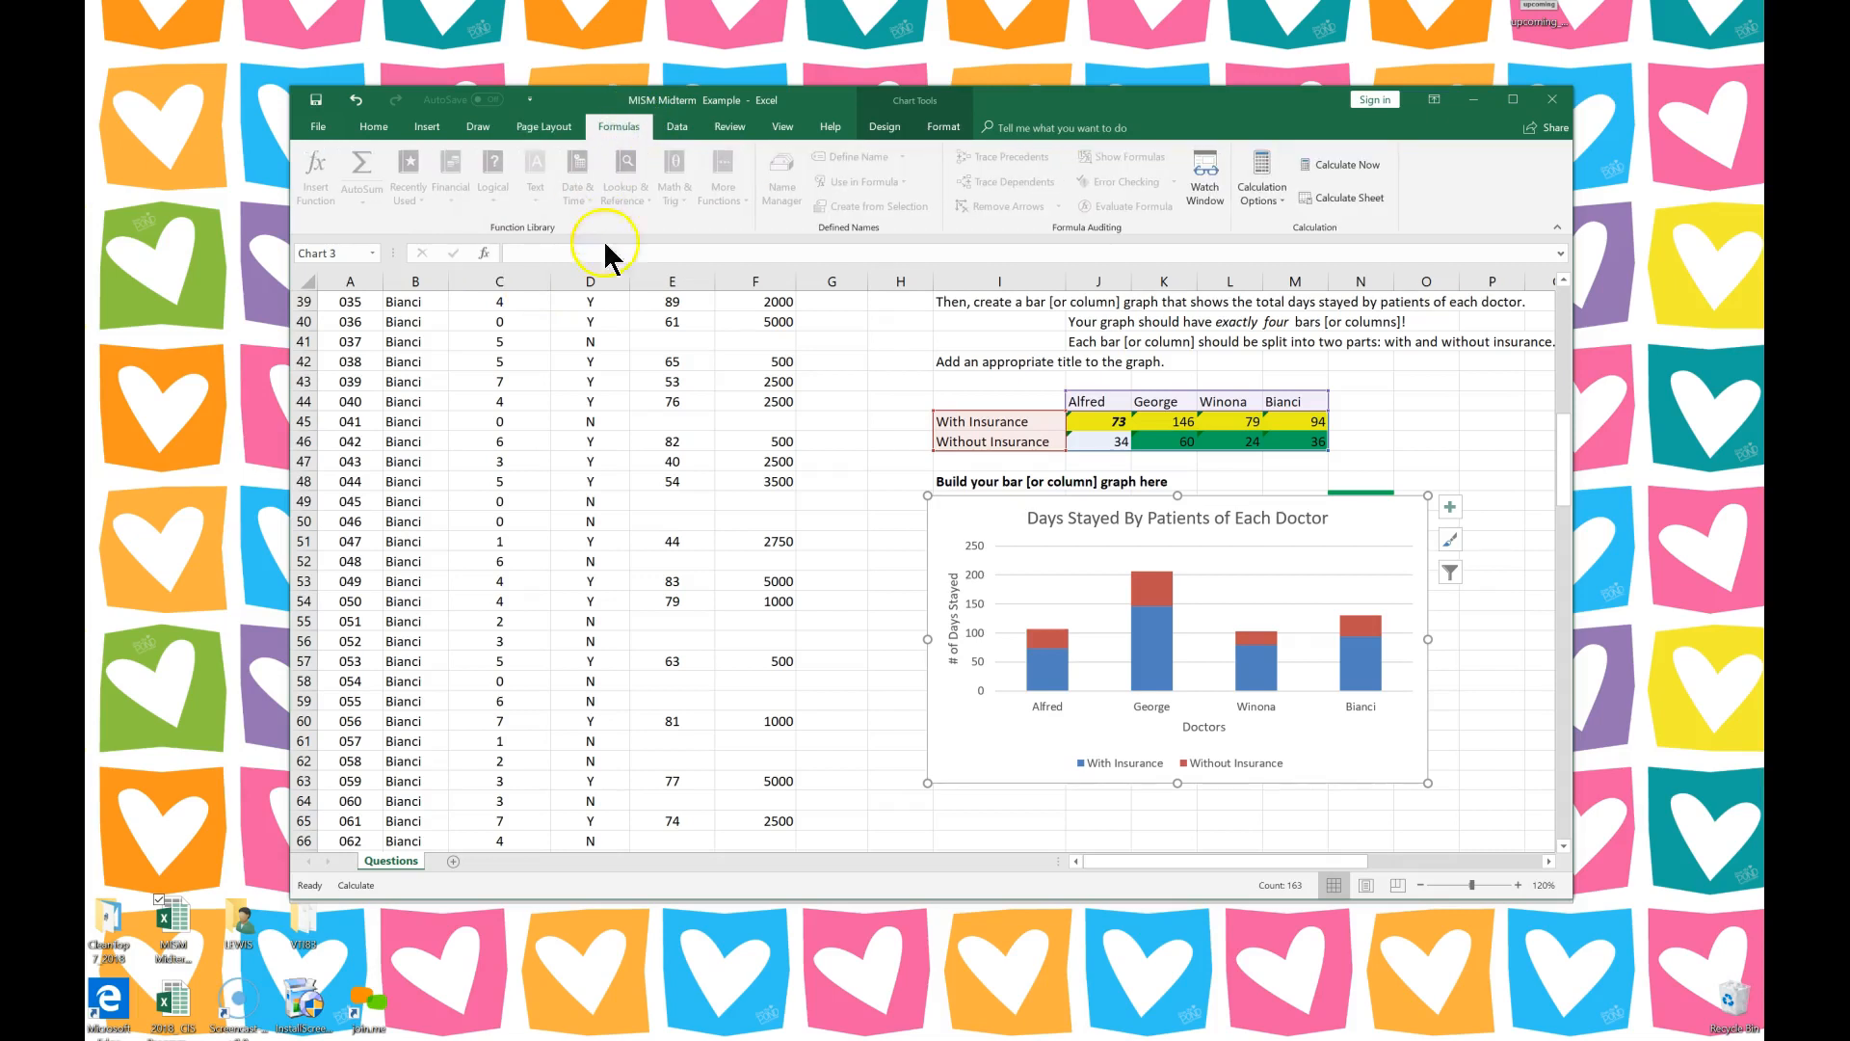
pyautogui.click(672, 361)
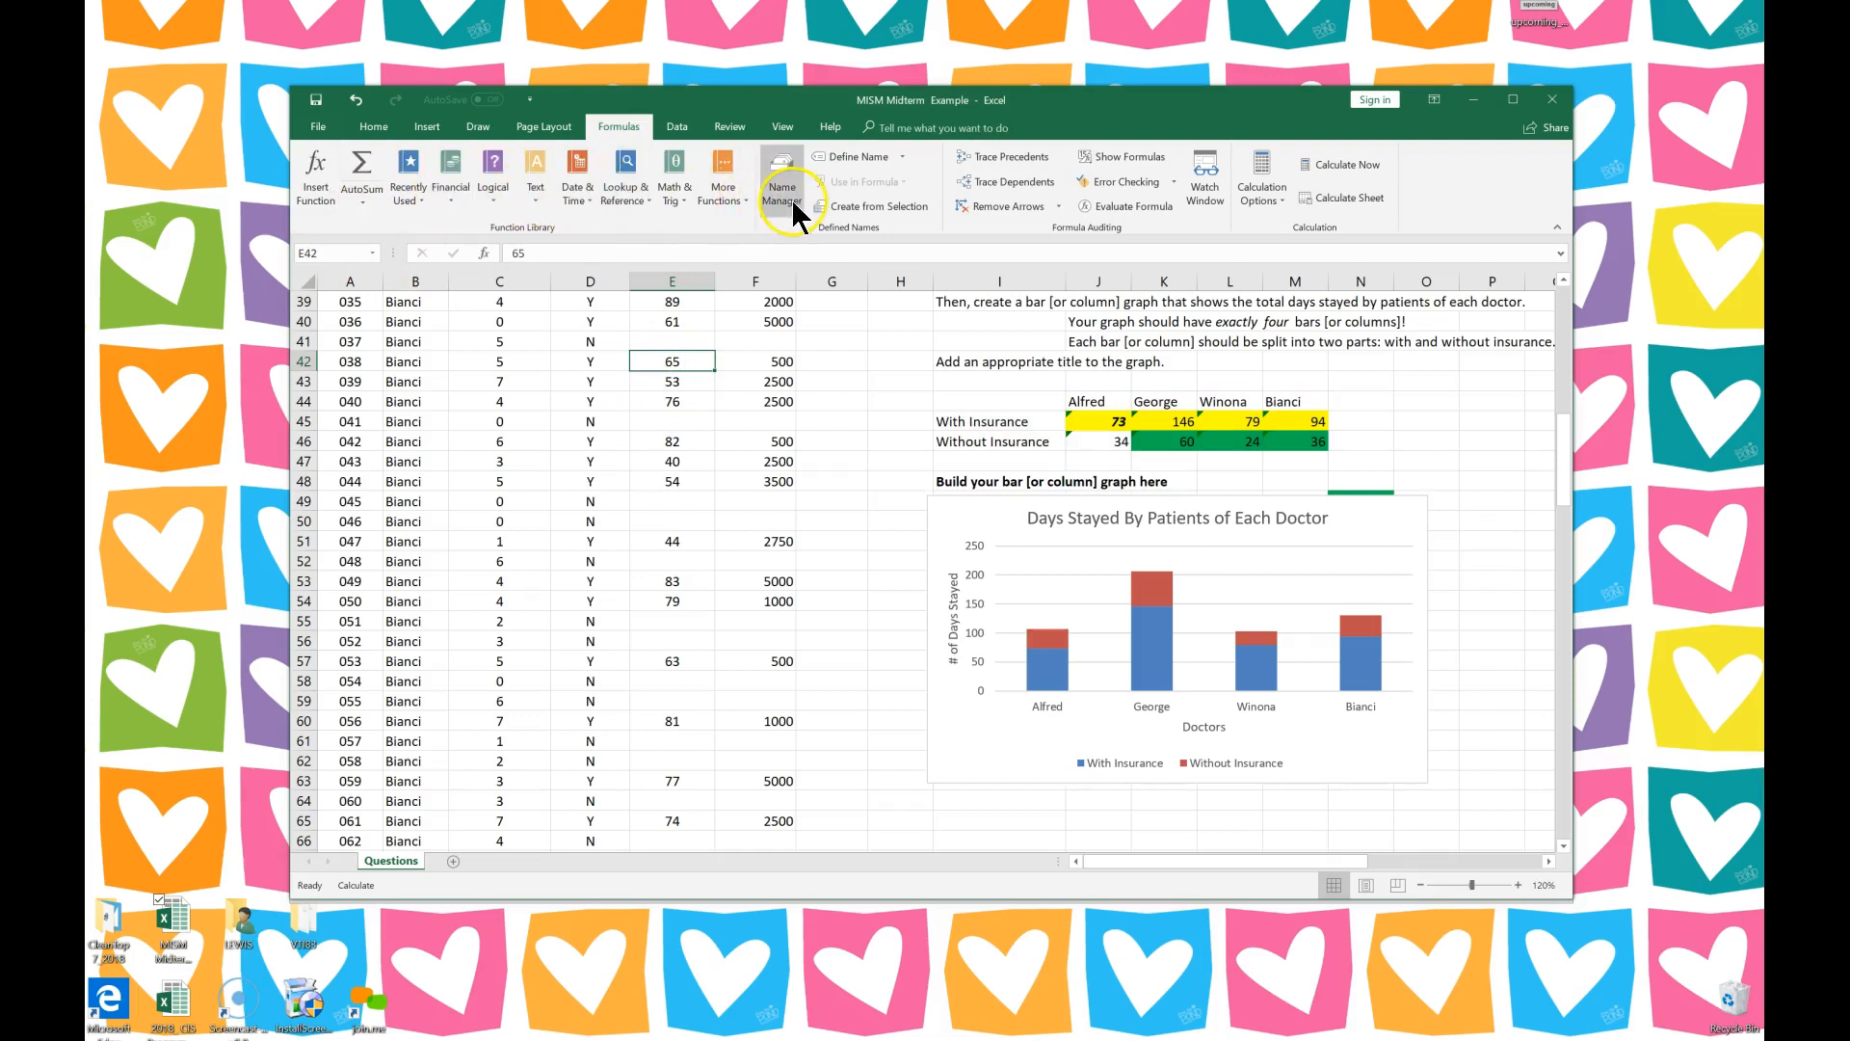
pyautogui.click(359, 126)
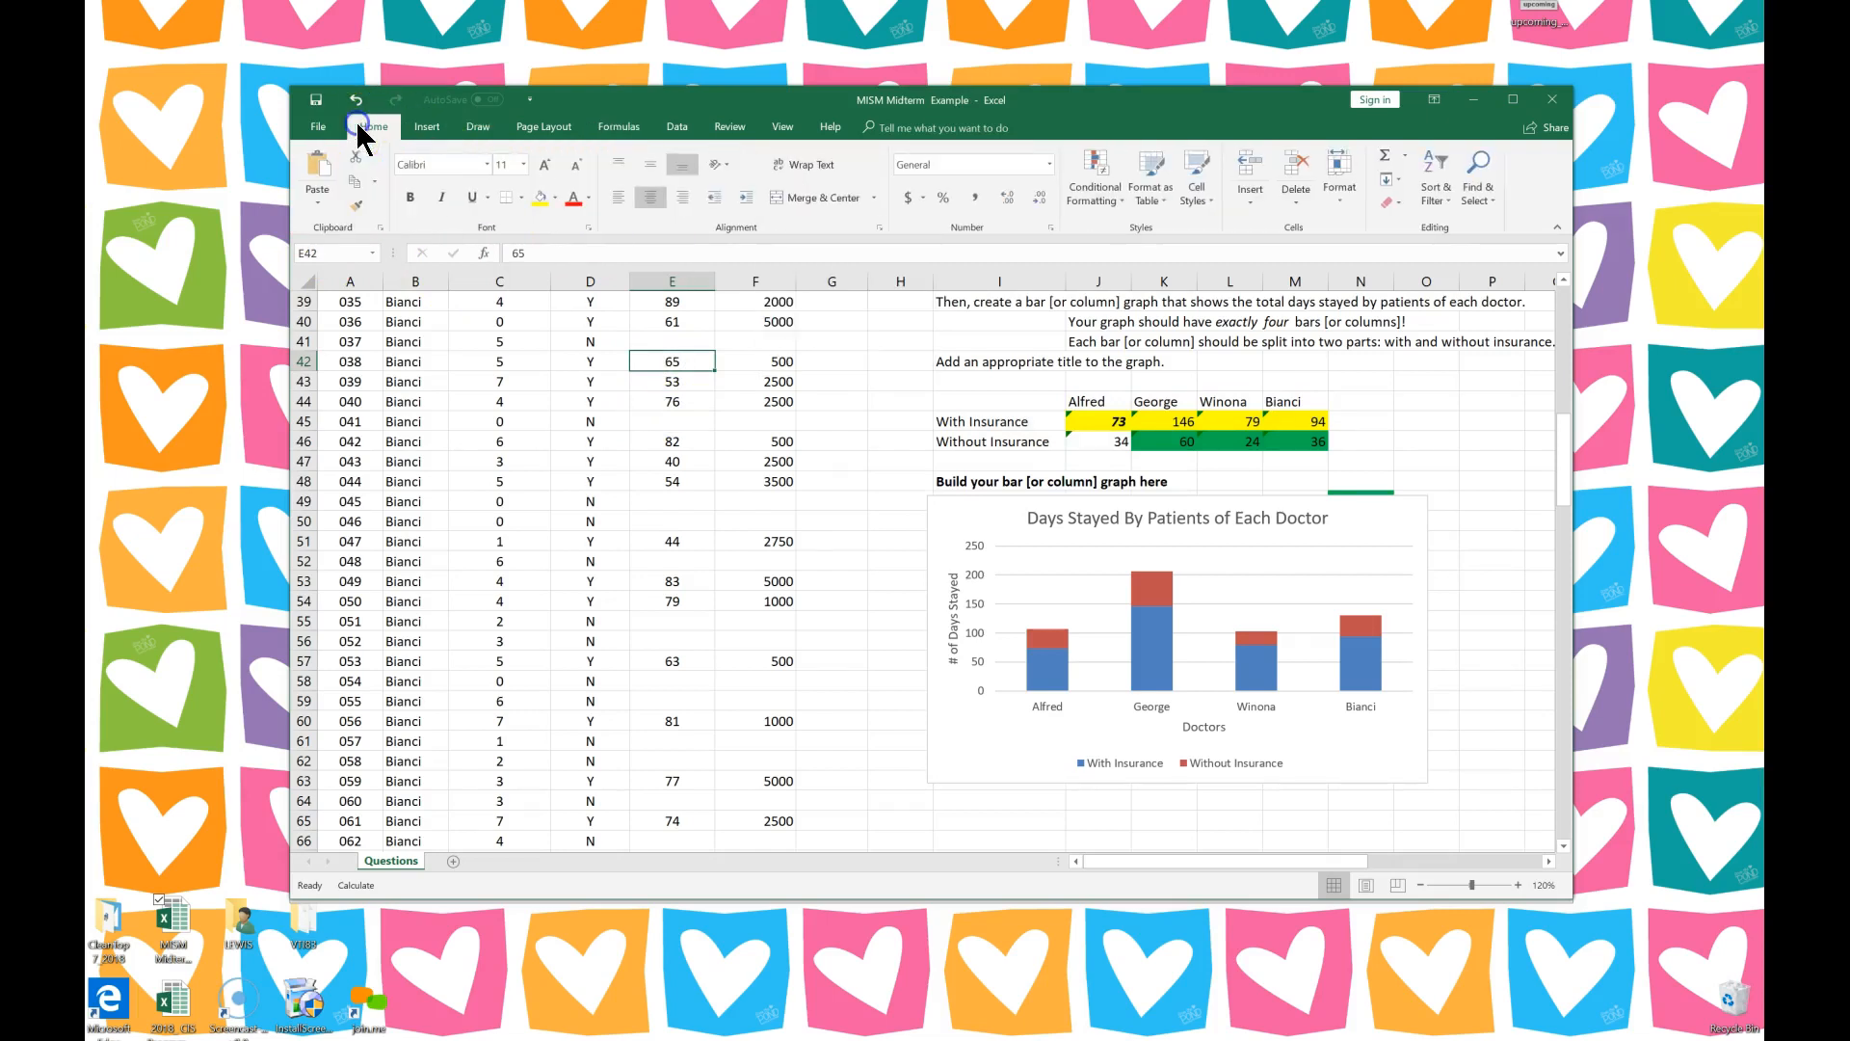
pyautogui.click(1403, 151)
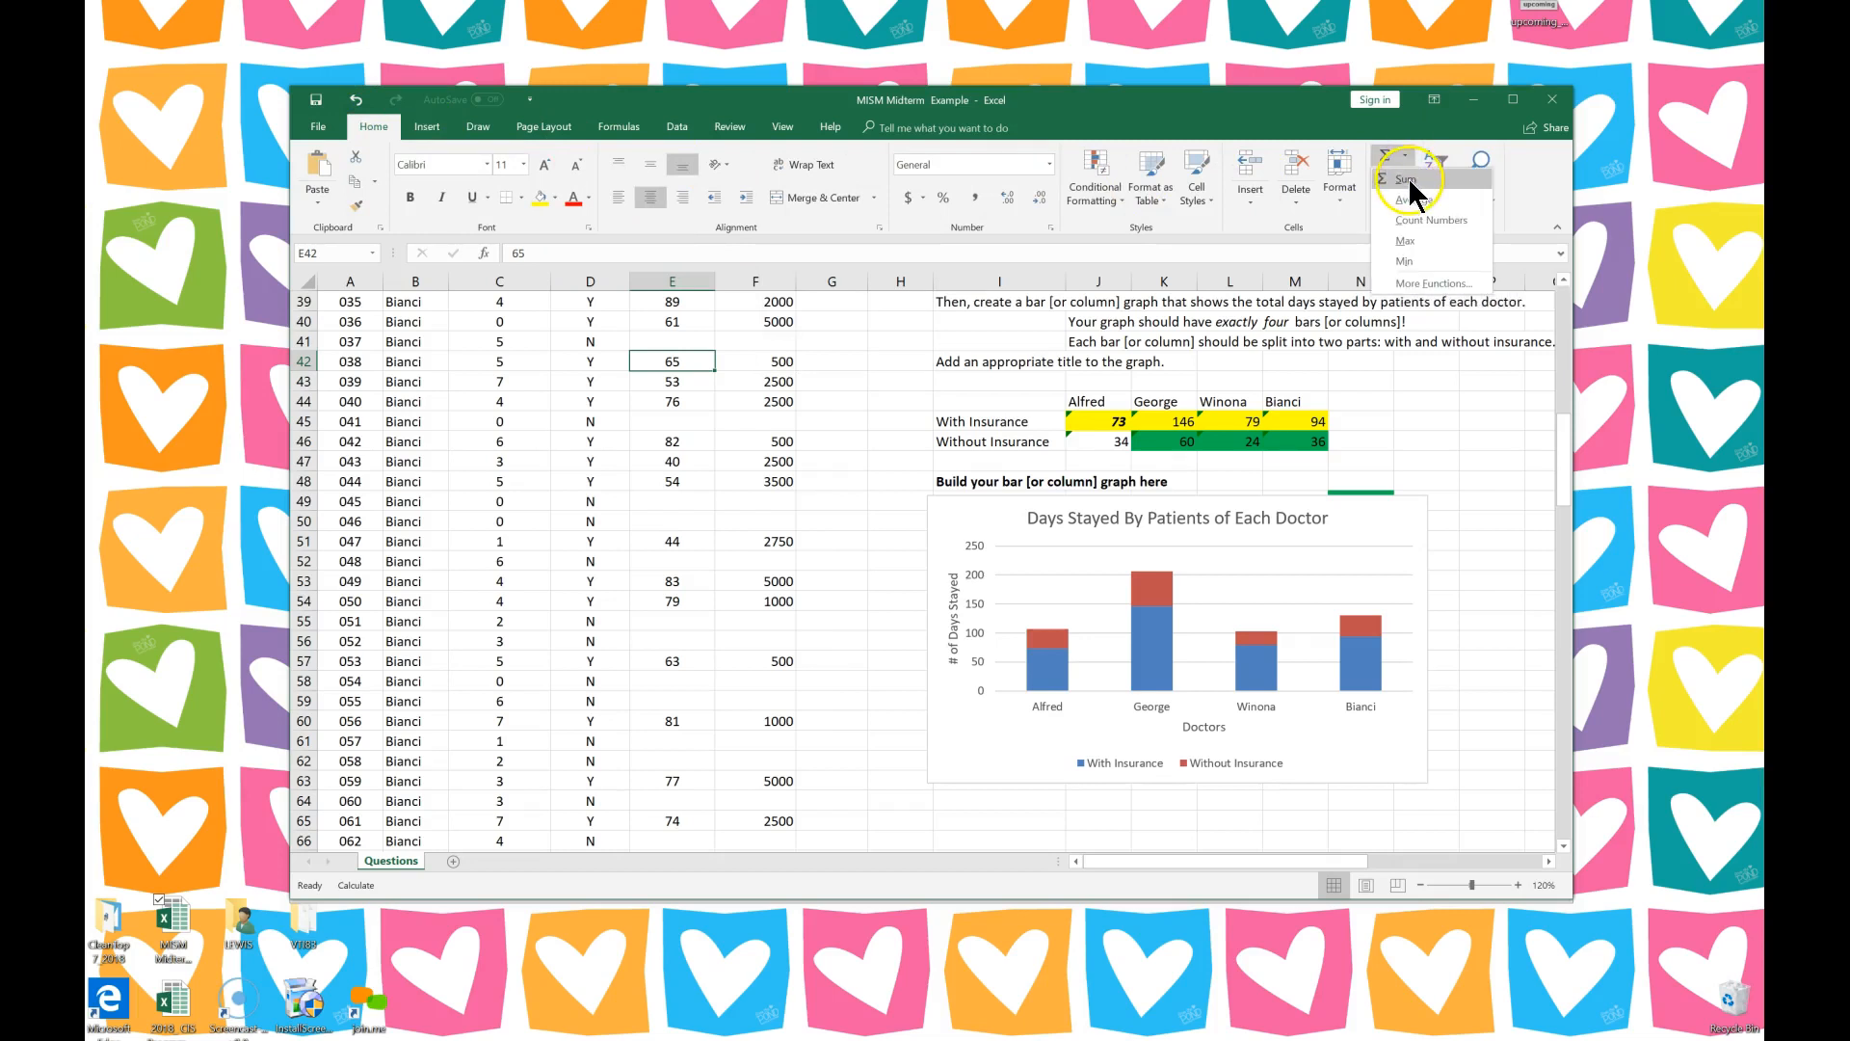
pyautogui.click(623, 125)
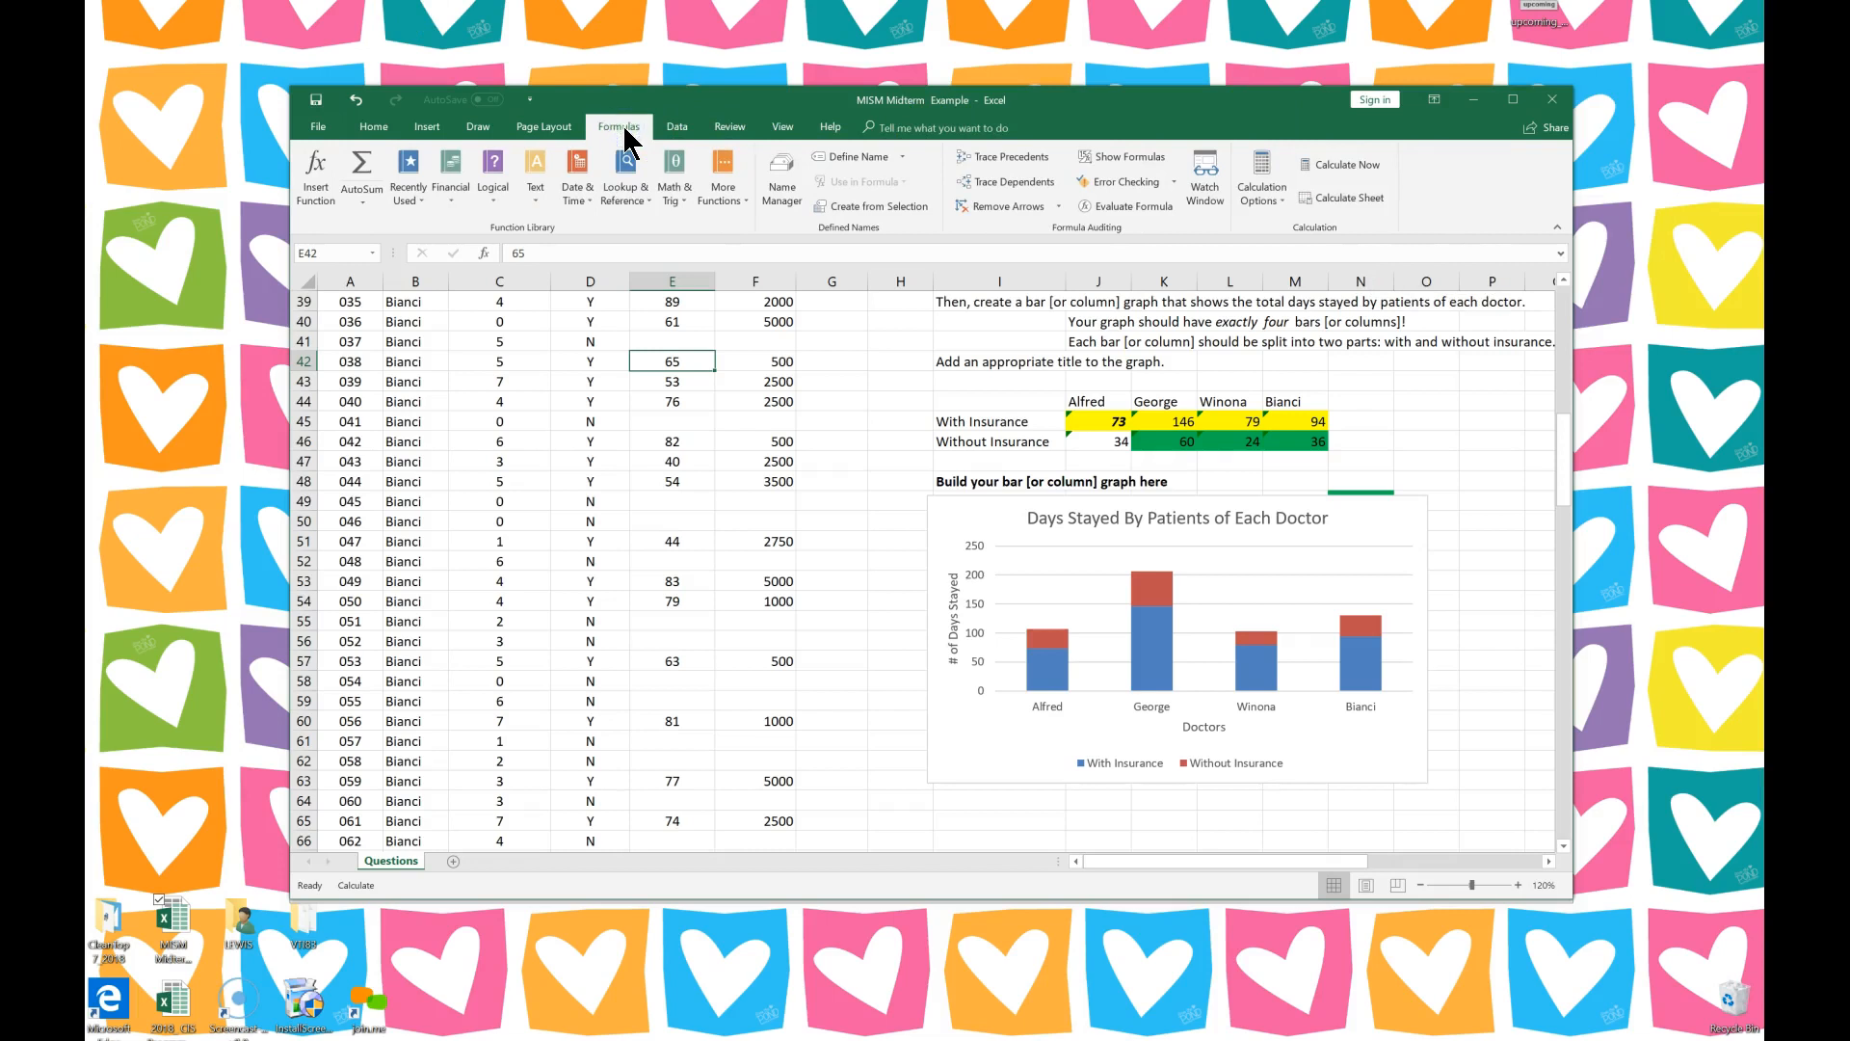
pyautogui.click(427, 165)
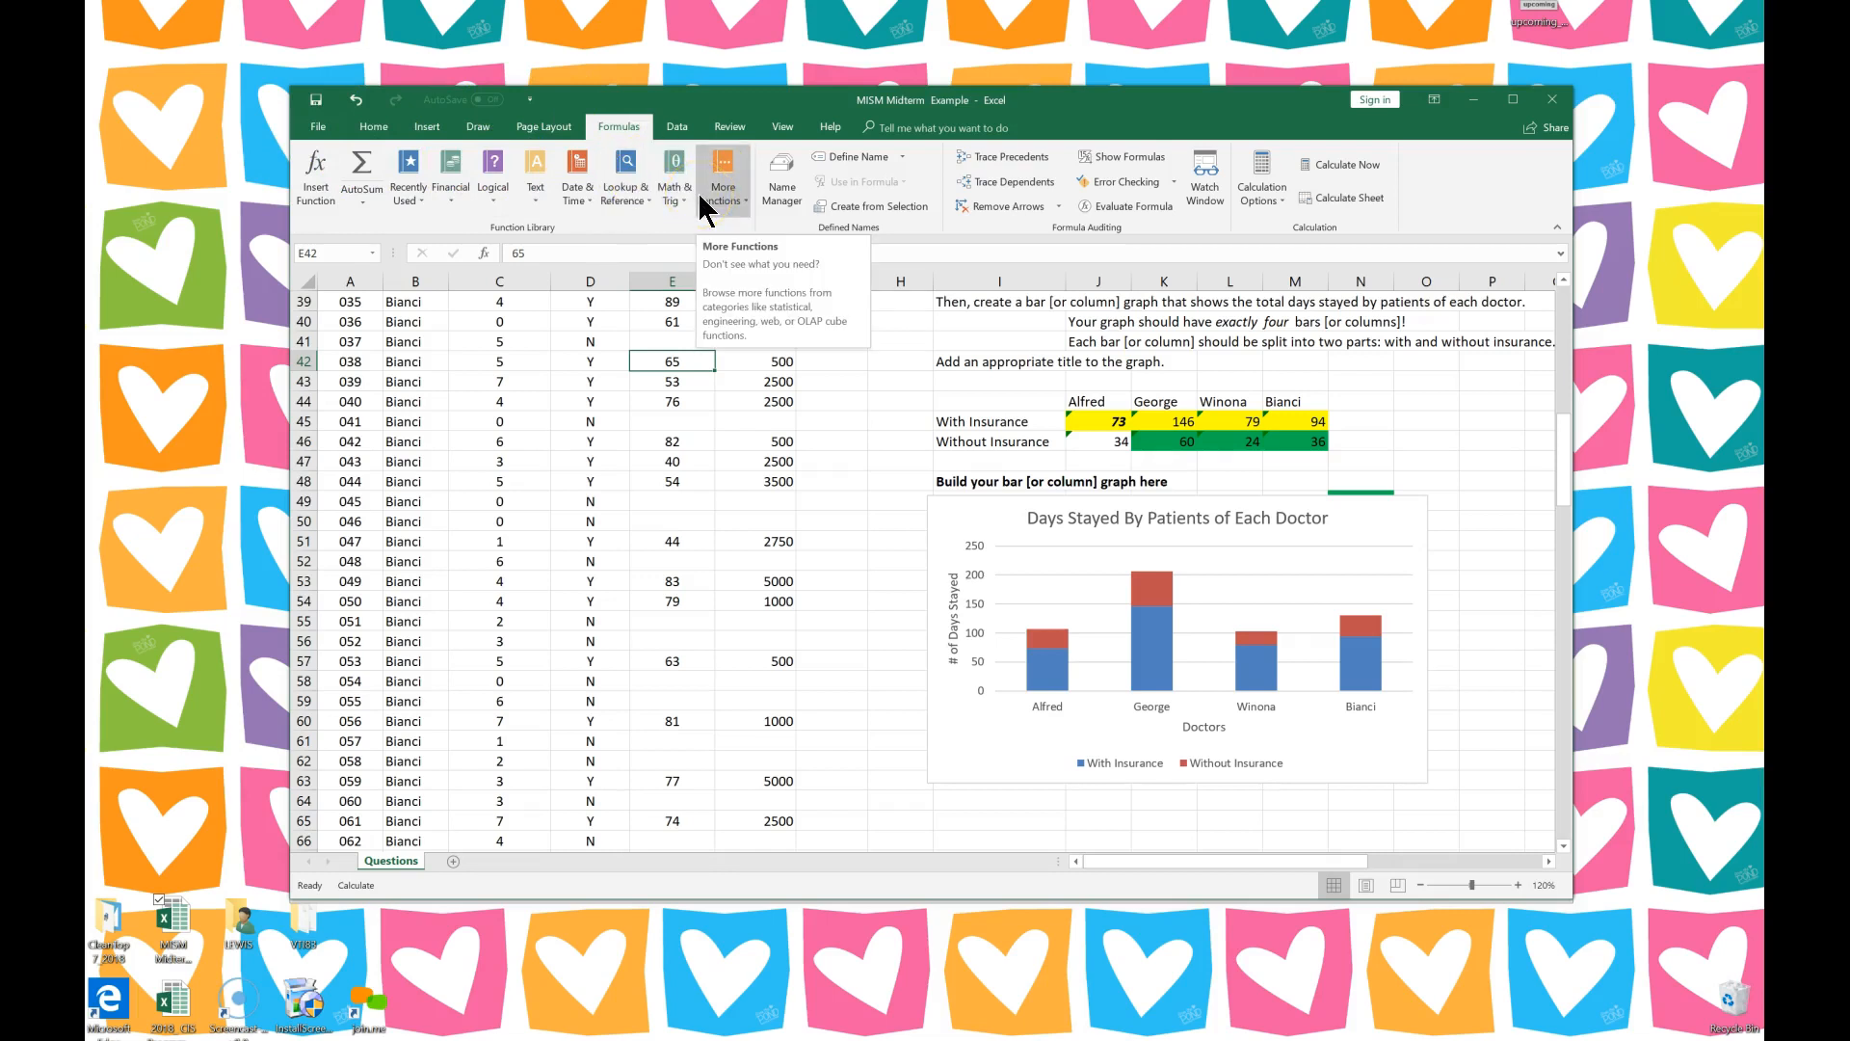
pyautogui.click(659, 198)
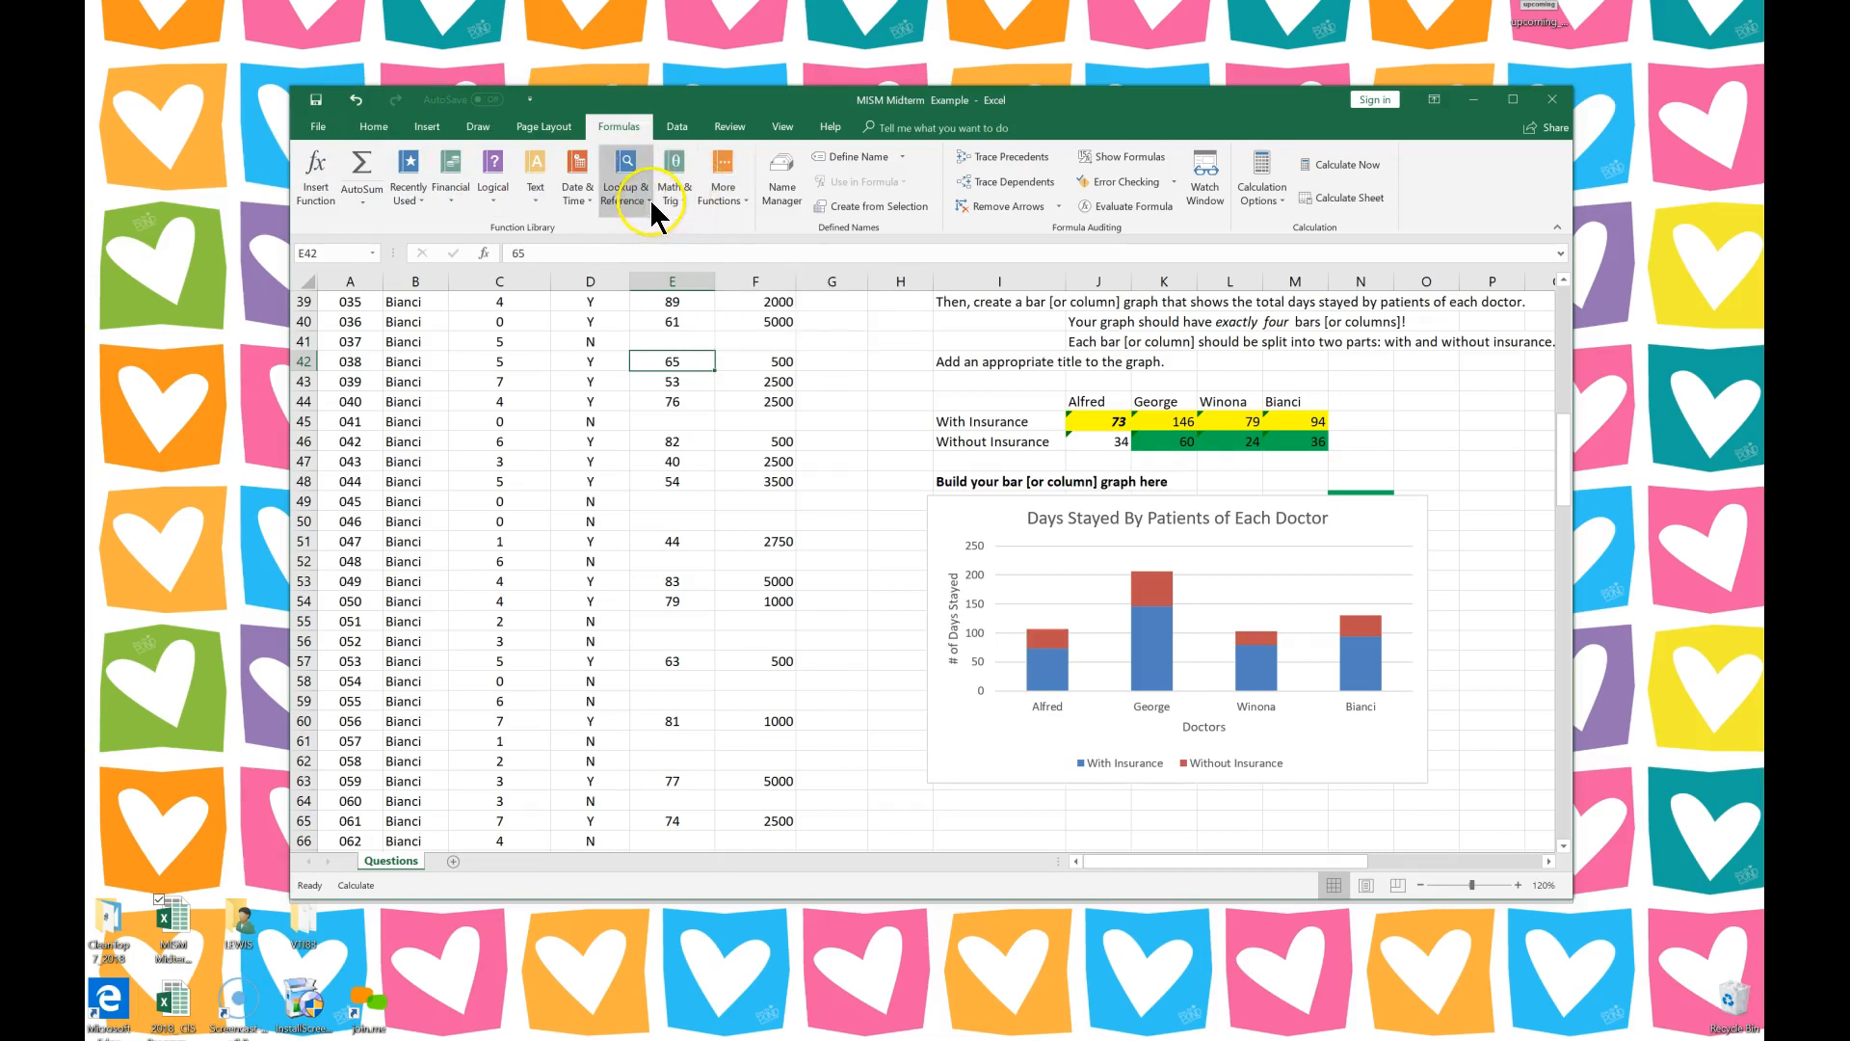
pyautogui.click(649, 199)
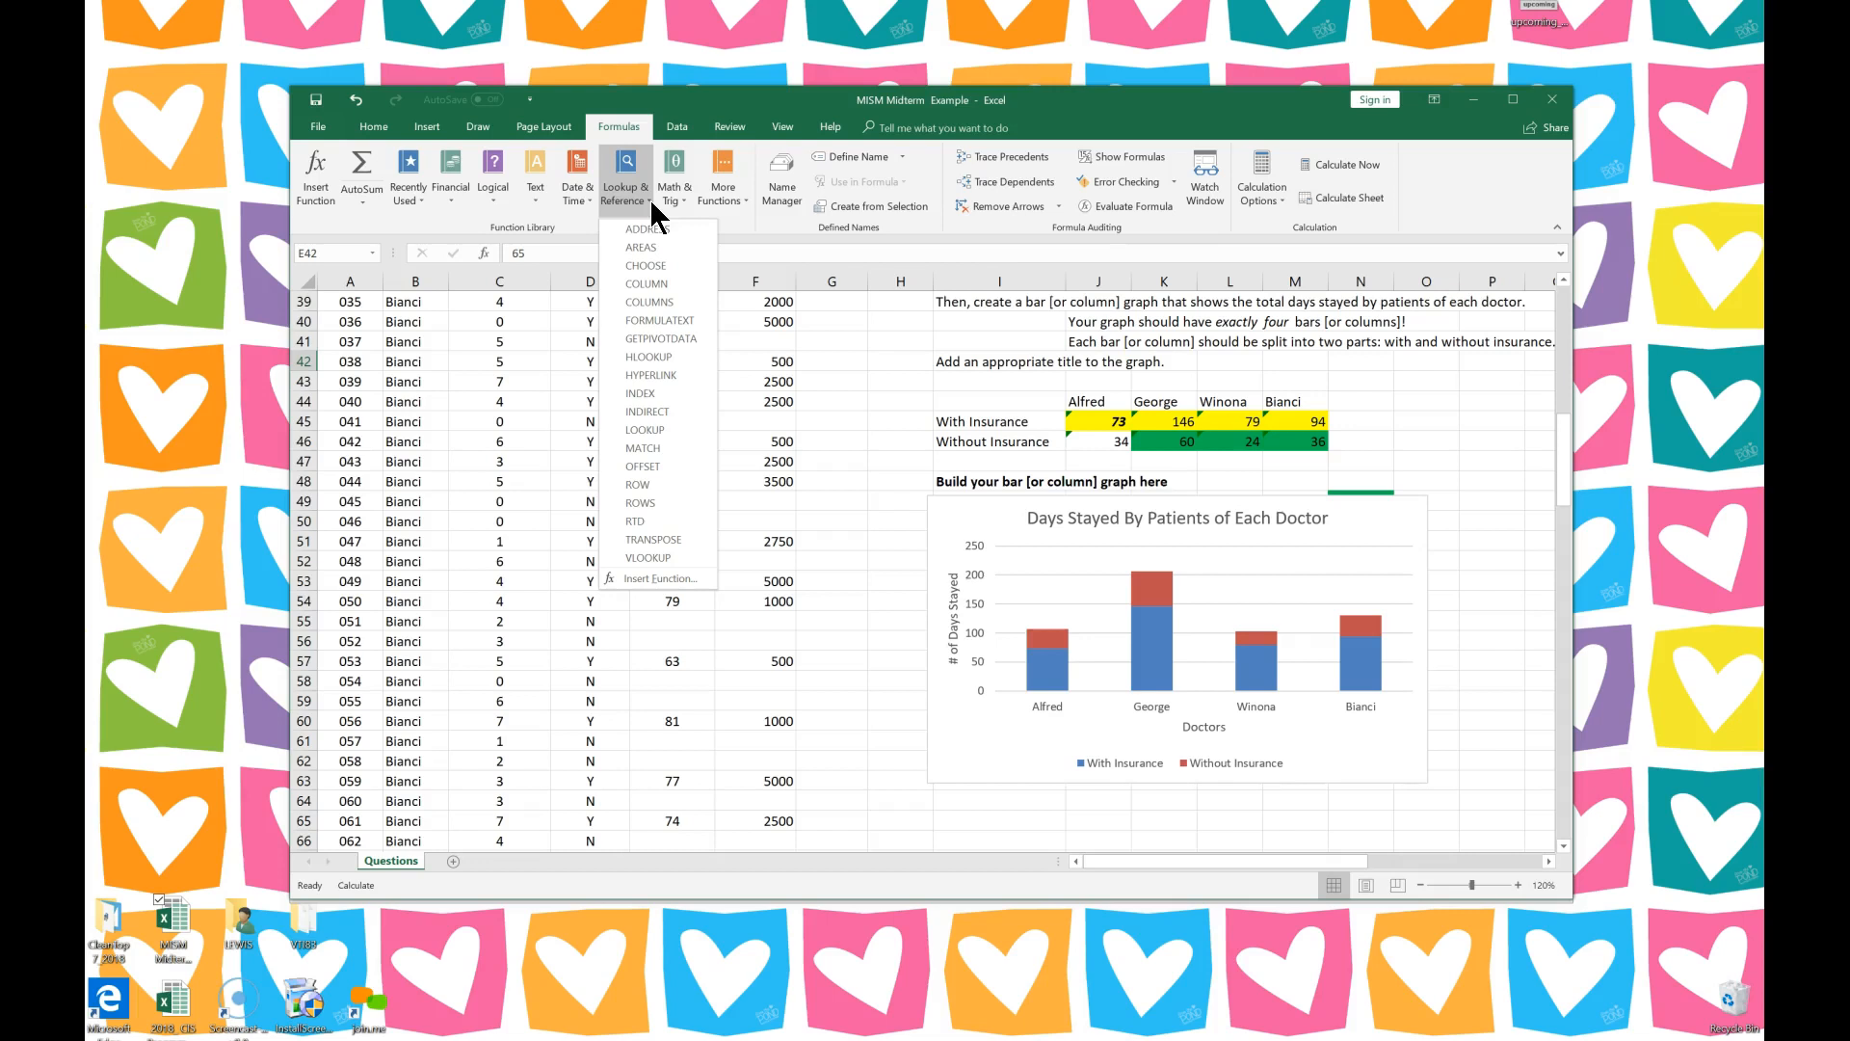
# Look over the data, review and view commands, and set the sheet's zoom to 100%.
pyautogui.click(679, 129)
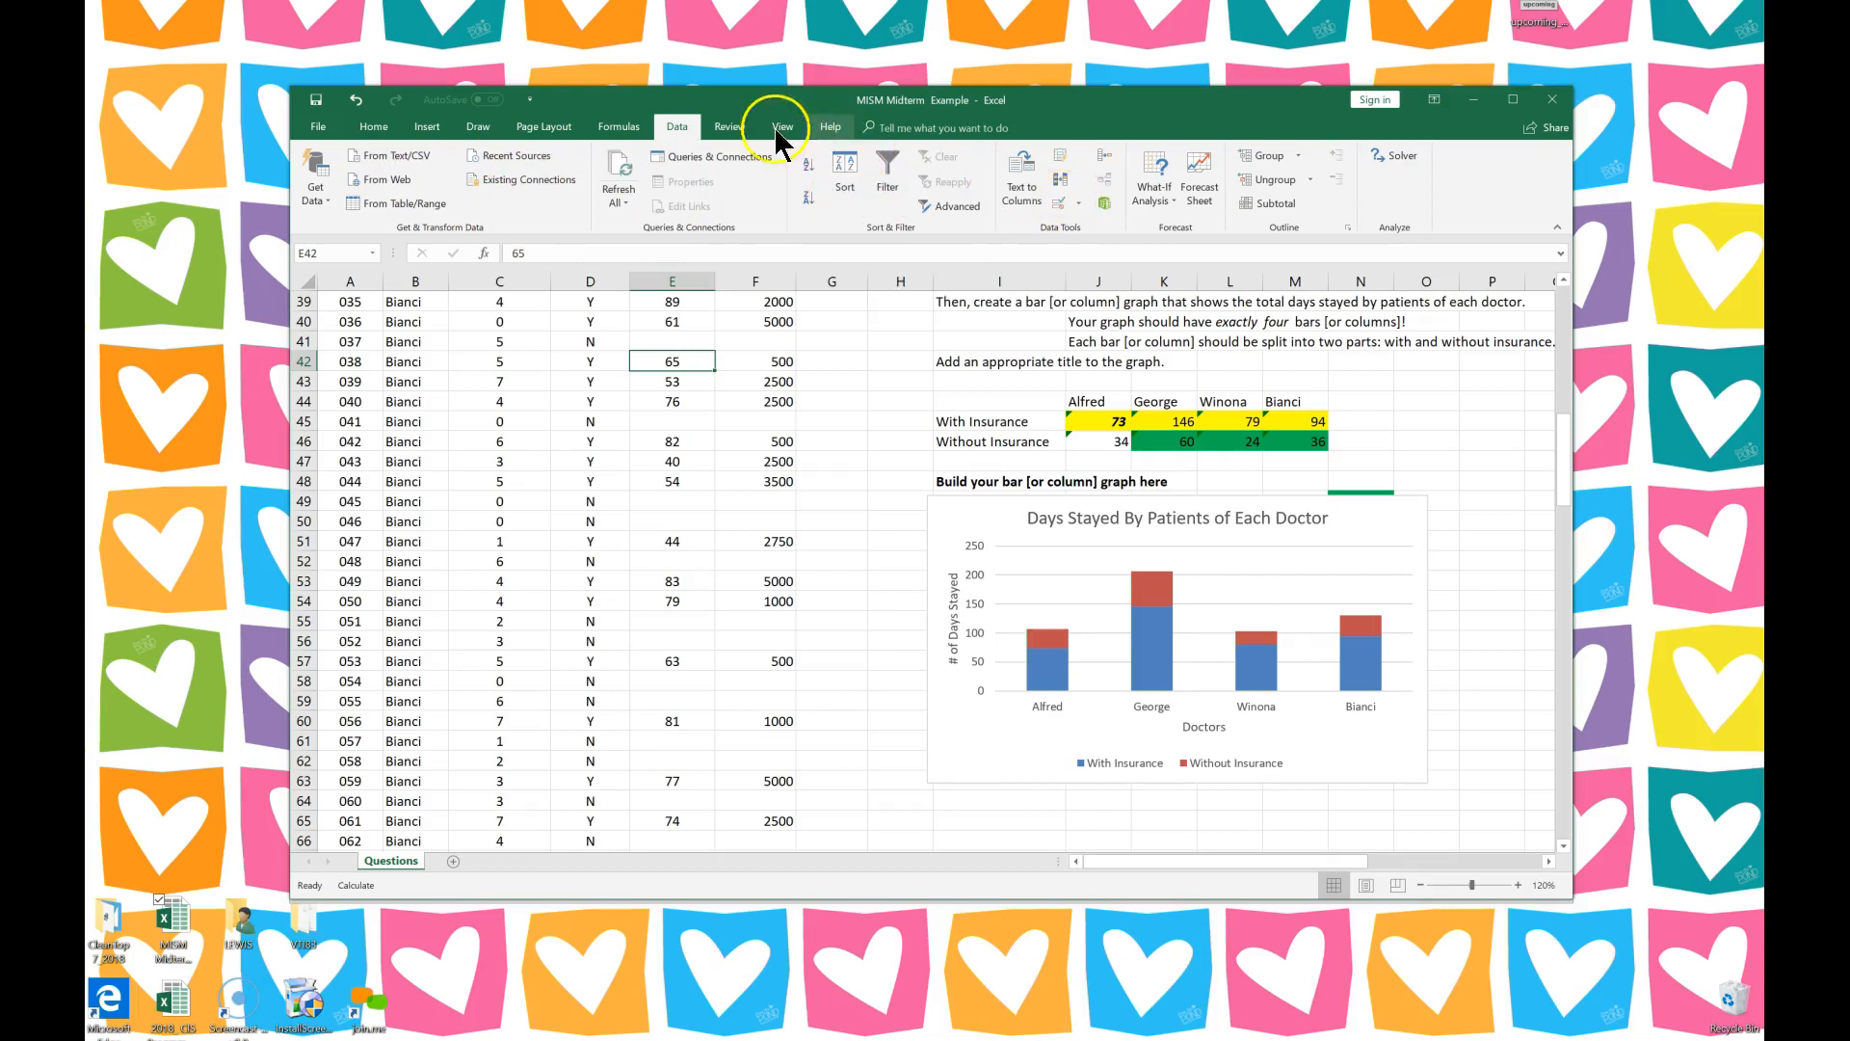
pyautogui.click(728, 126)
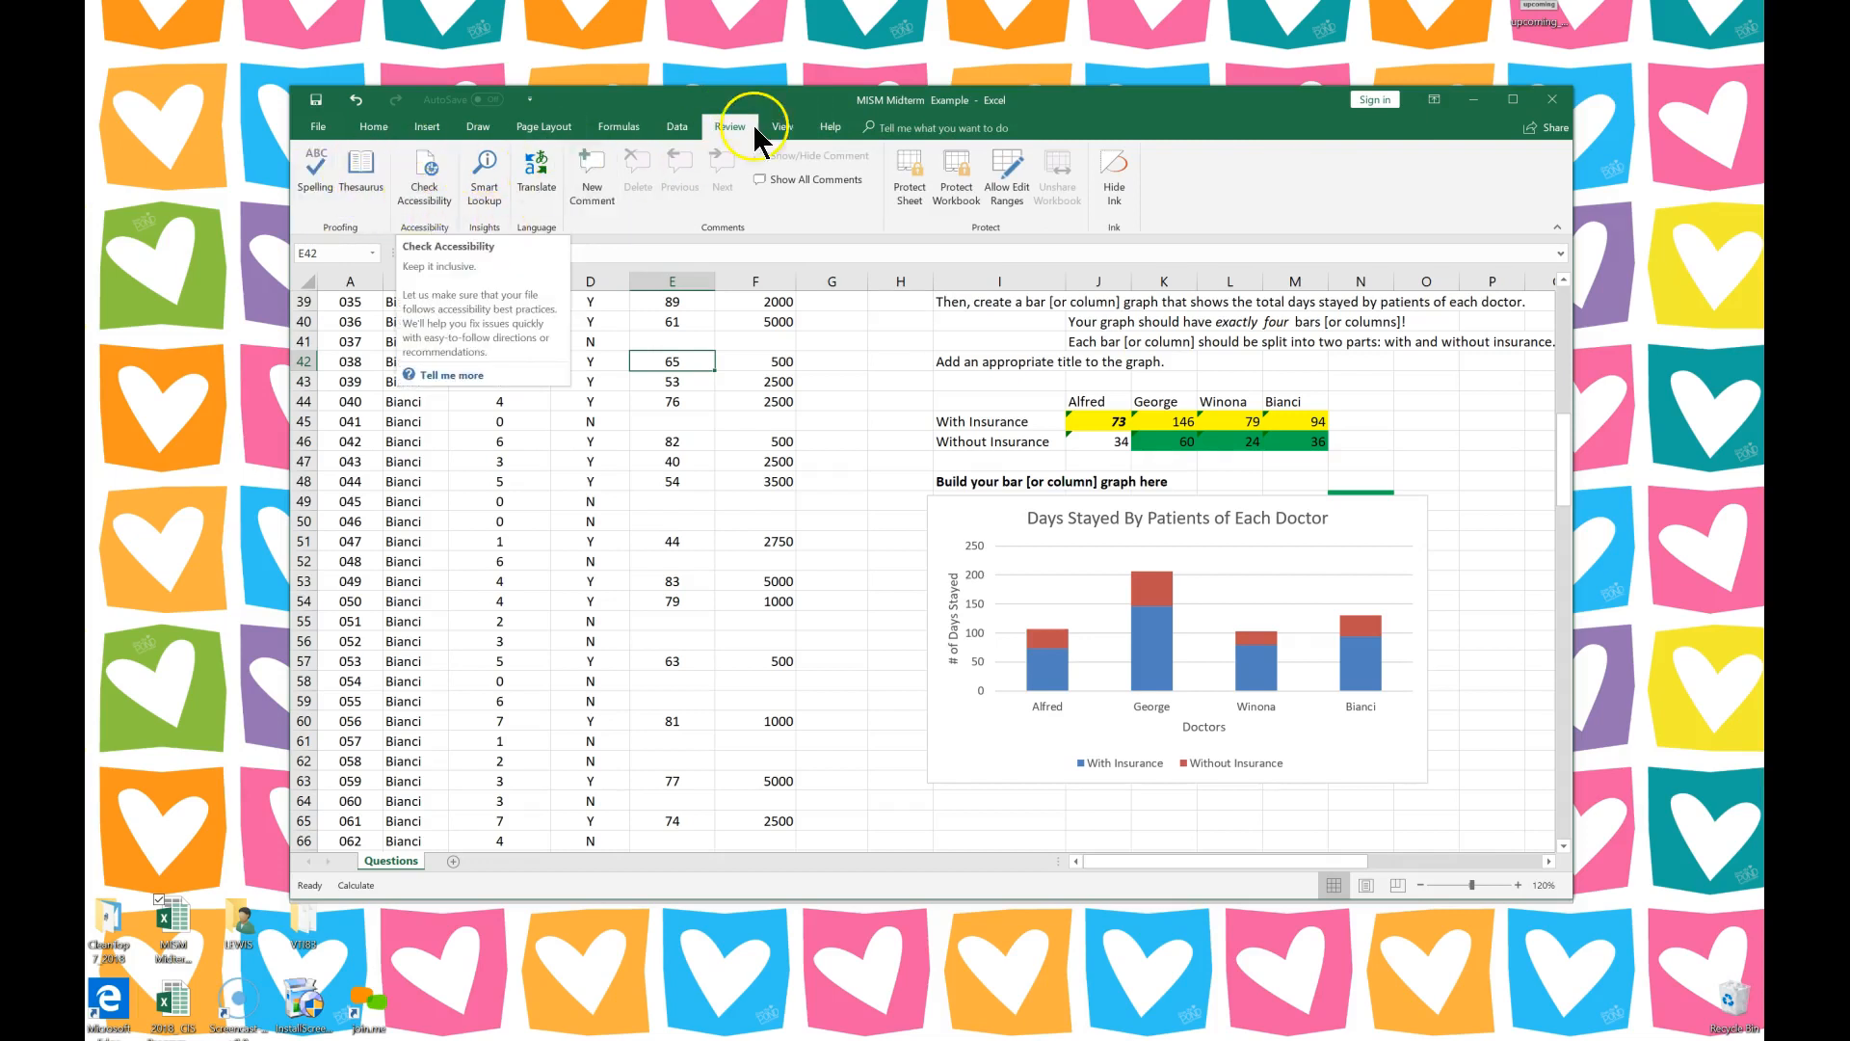
pyautogui.click(785, 126)
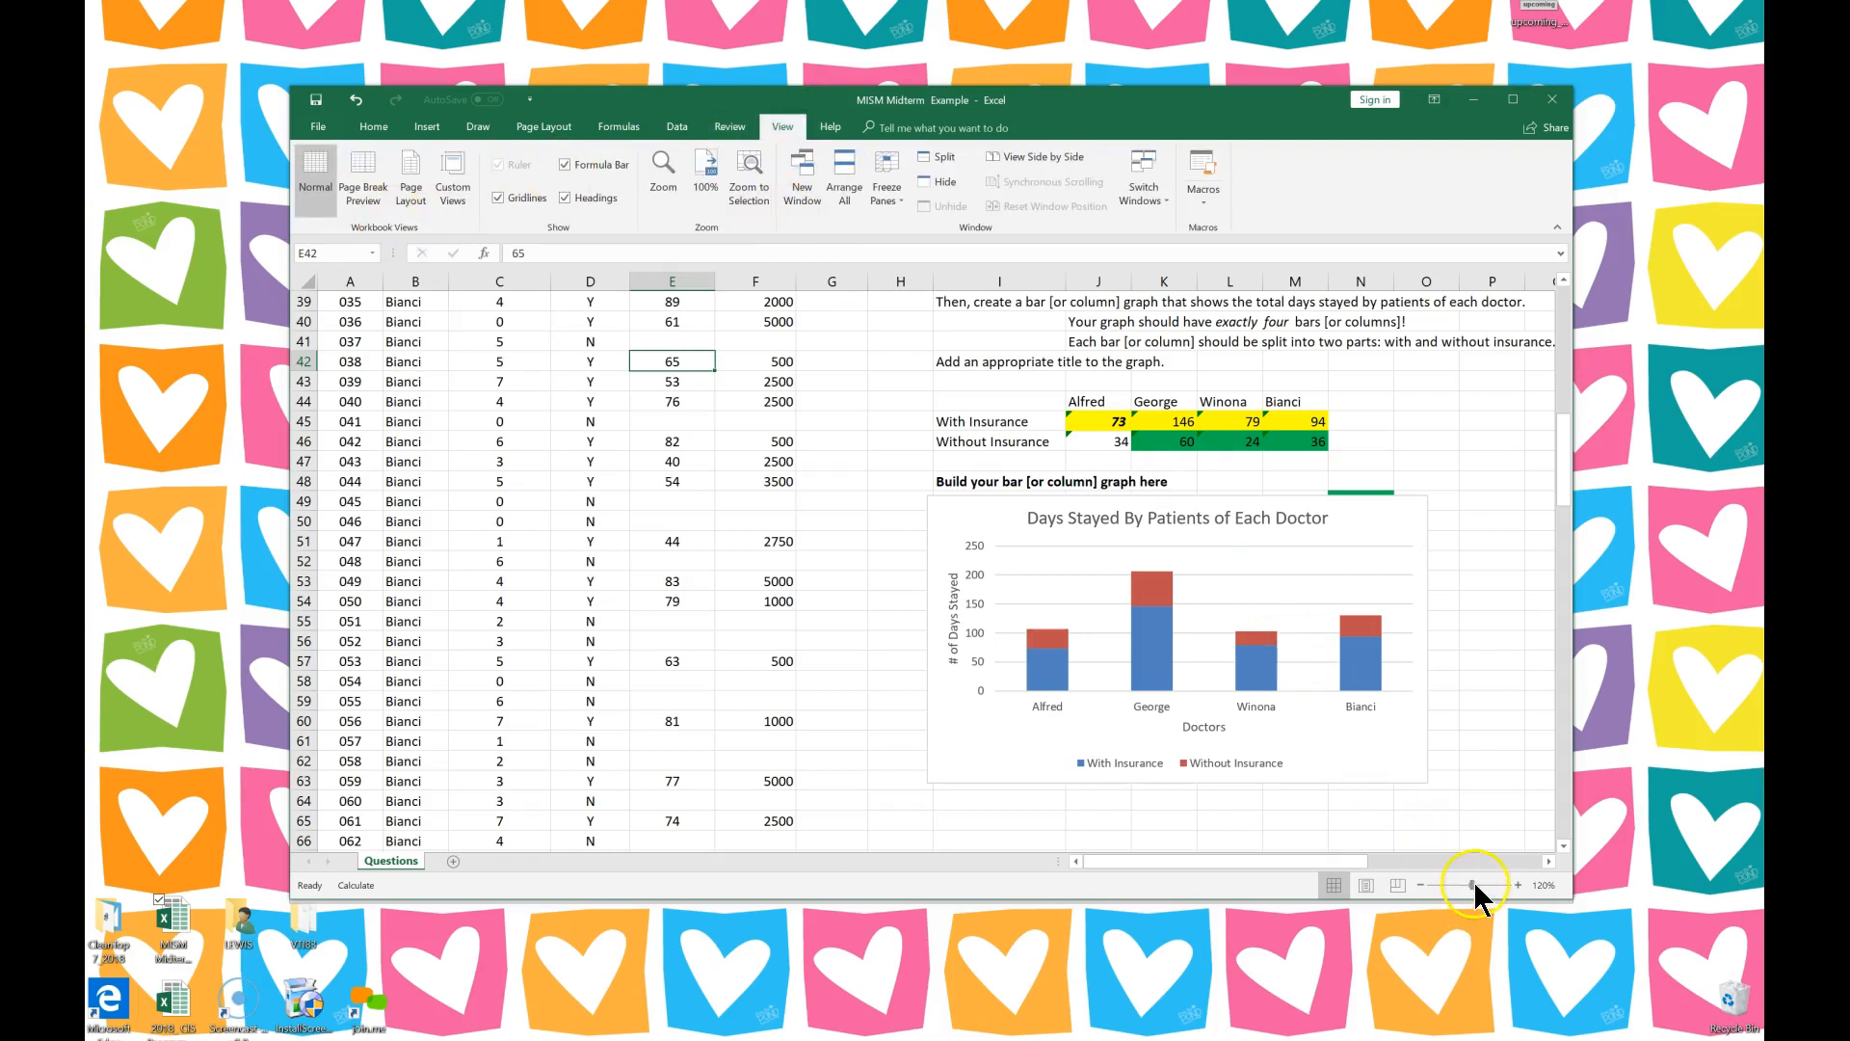
pyautogui.moveTo(1473, 886)
pyautogui.mouseDown()
pyautogui.moveTo(1447, 886)
pyautogui.moveTo(1470, 887)
pyautogui.mouseUp()
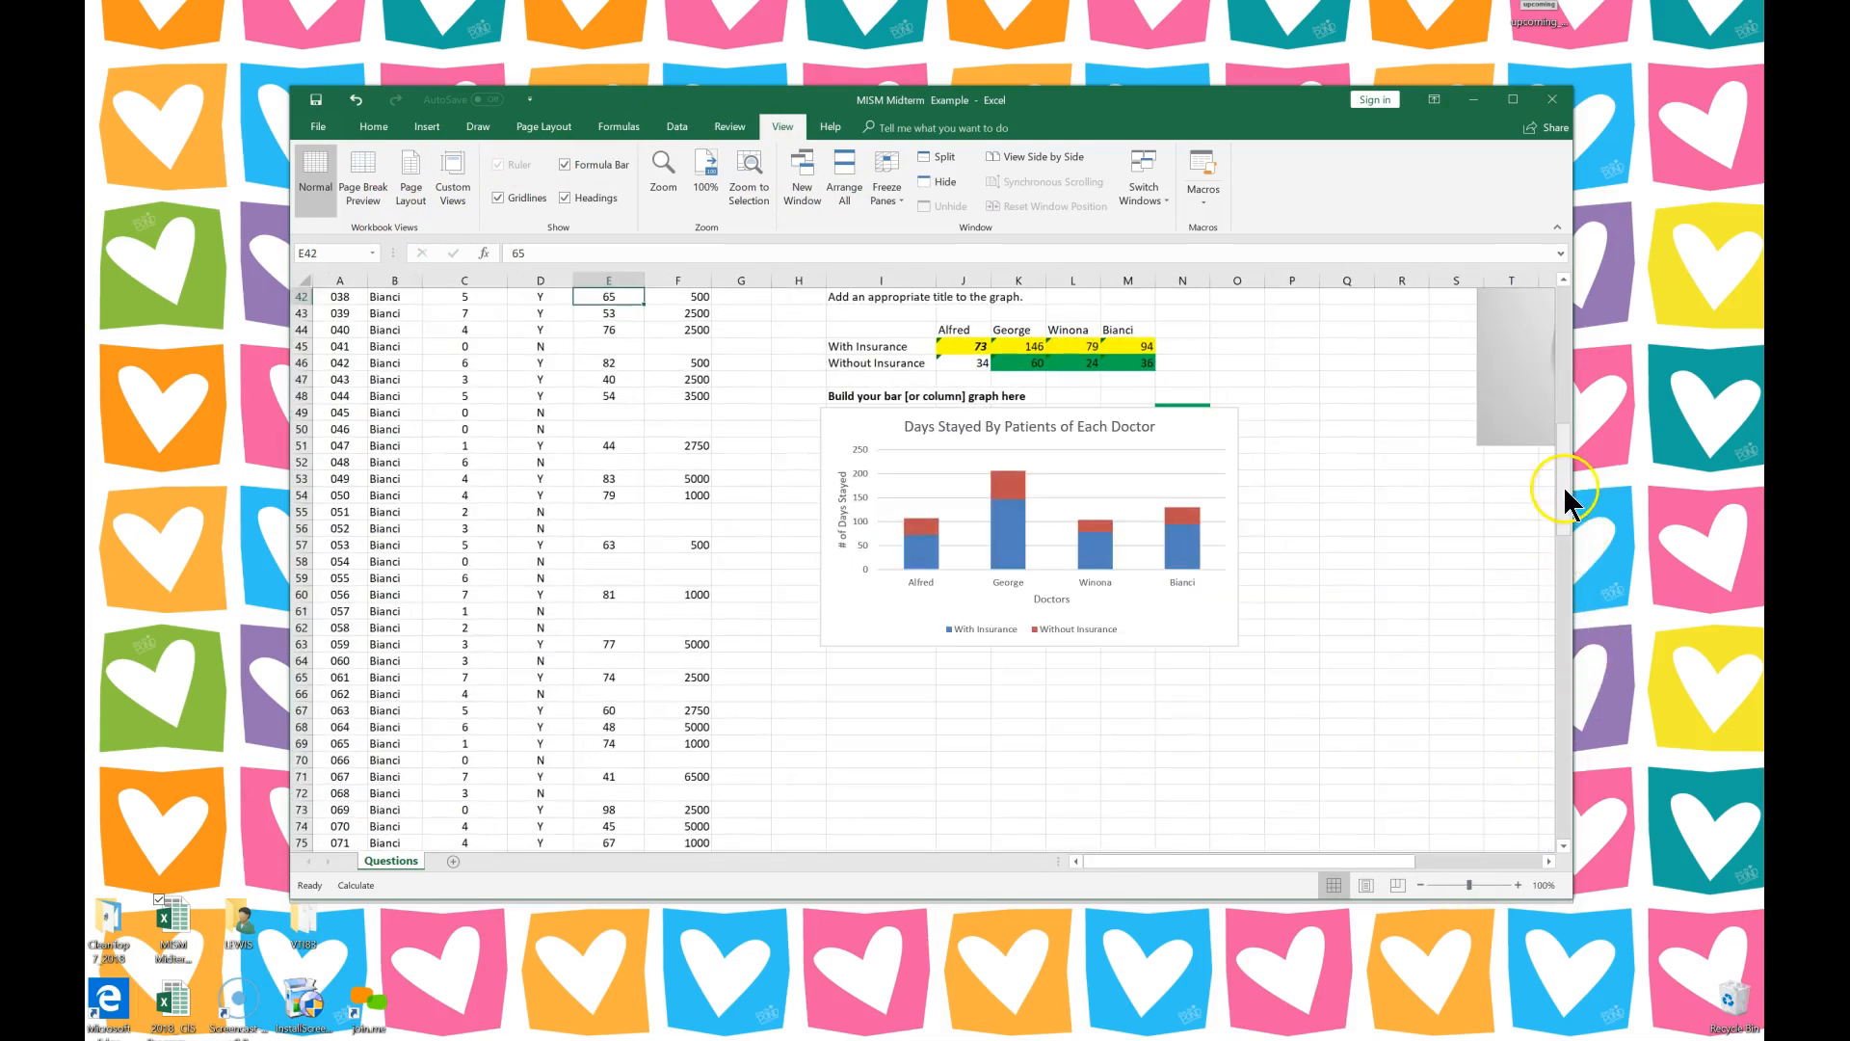
pyautogui.moveTo(1562, 496); pyautogui.dragTo(1572, 307)
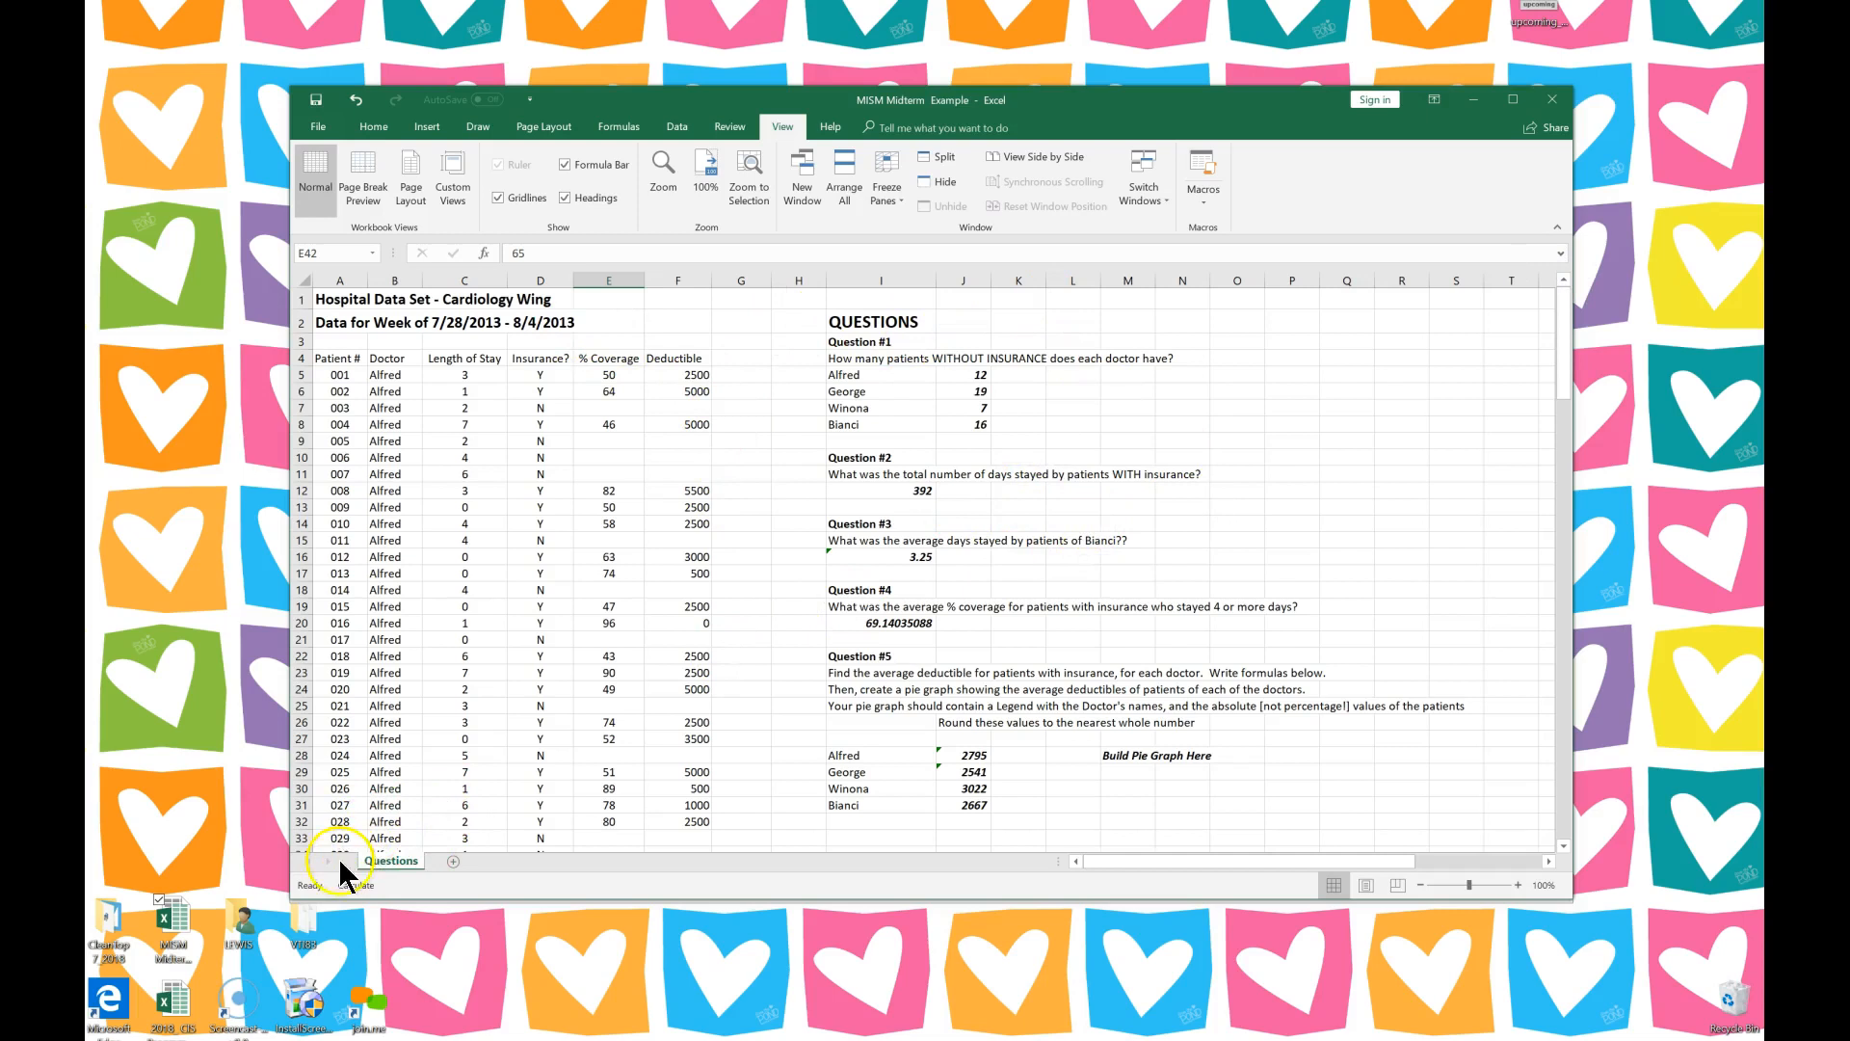
# Change the tab color of the Questions sheet to the standard green.
pyautogui.rightClick(403, 858)
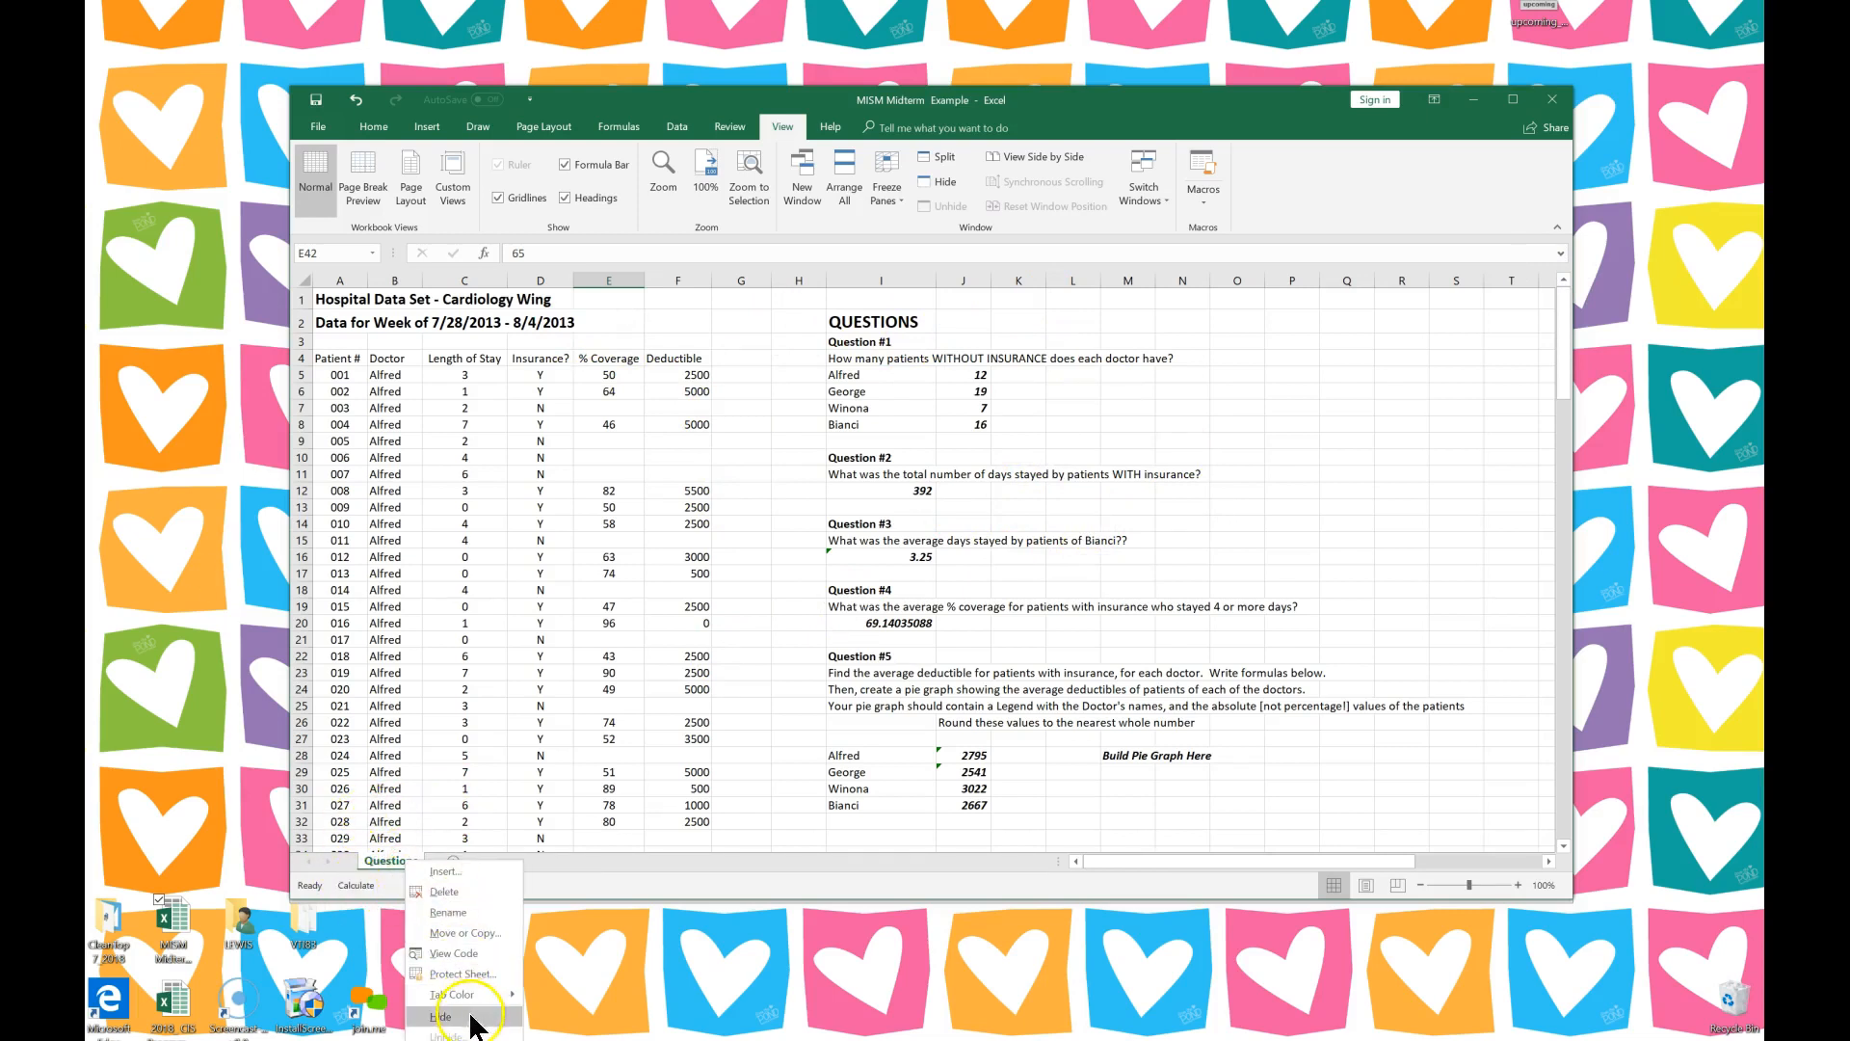
pyautogui.moveTo(482, 996)
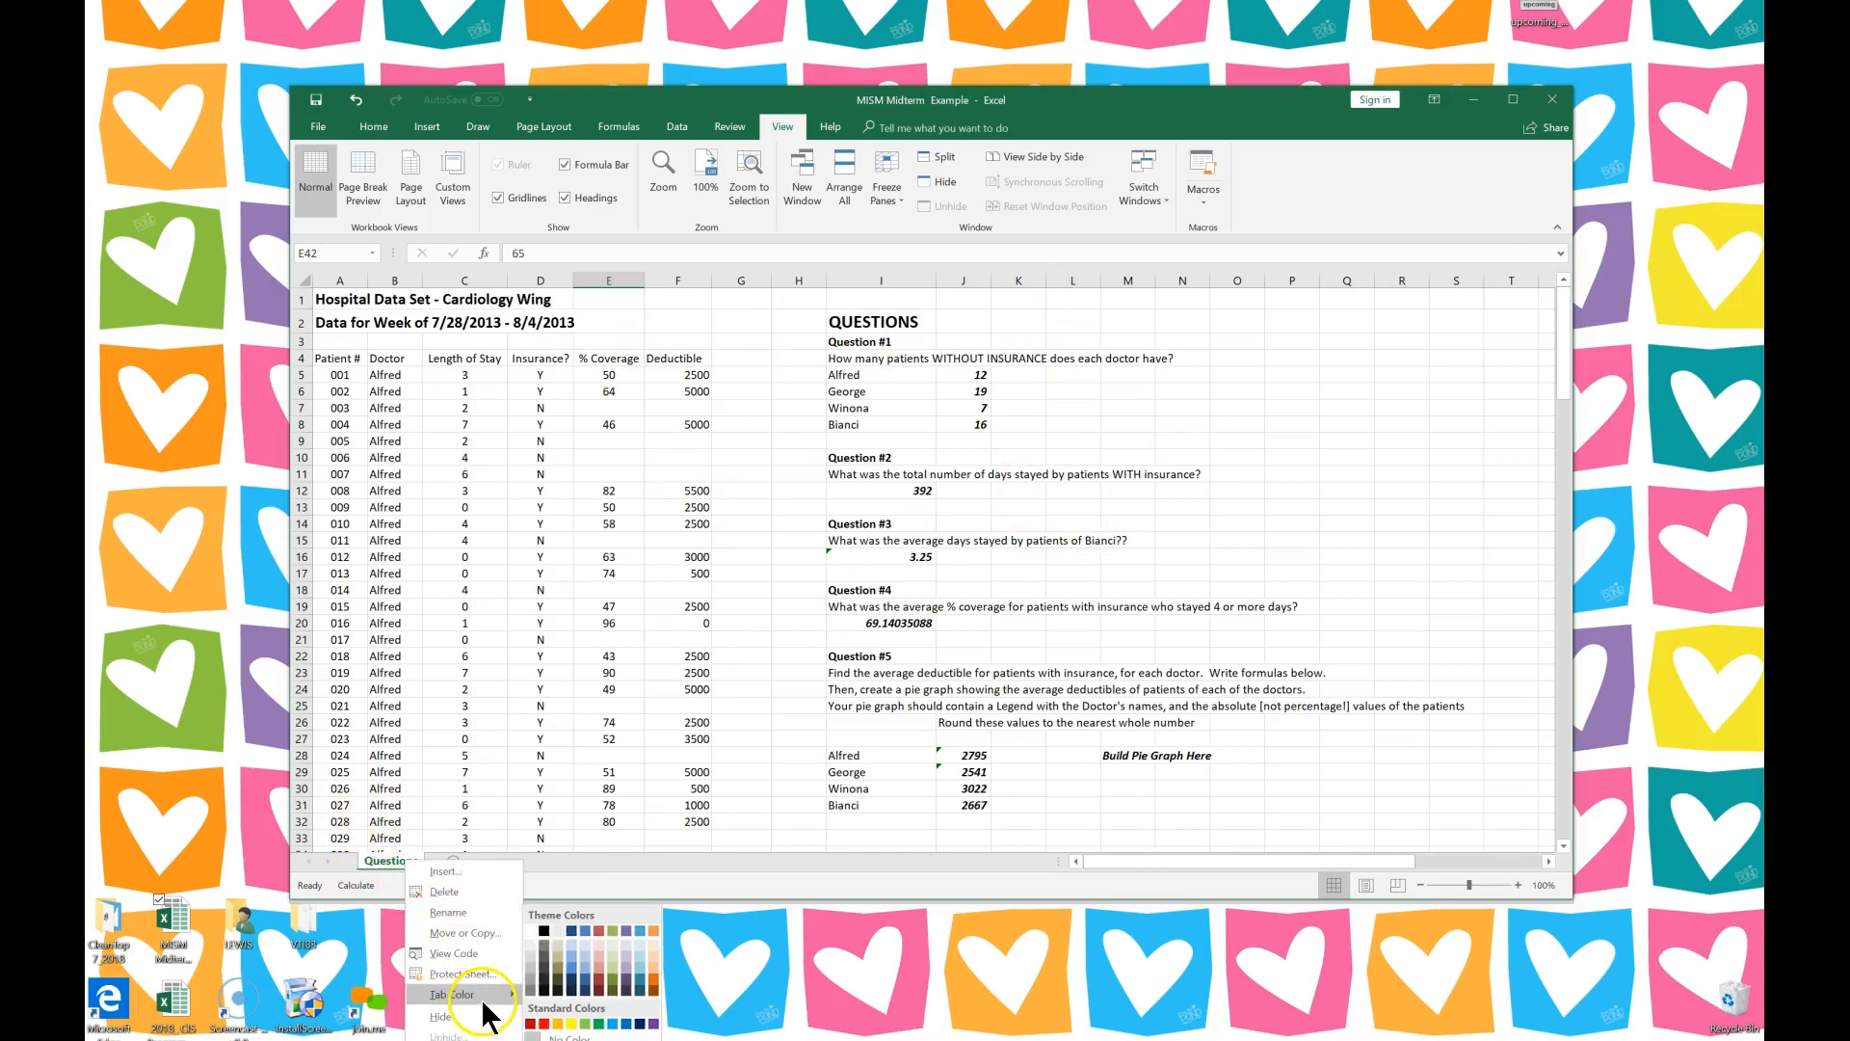
pyautogui.click(599, 1023)
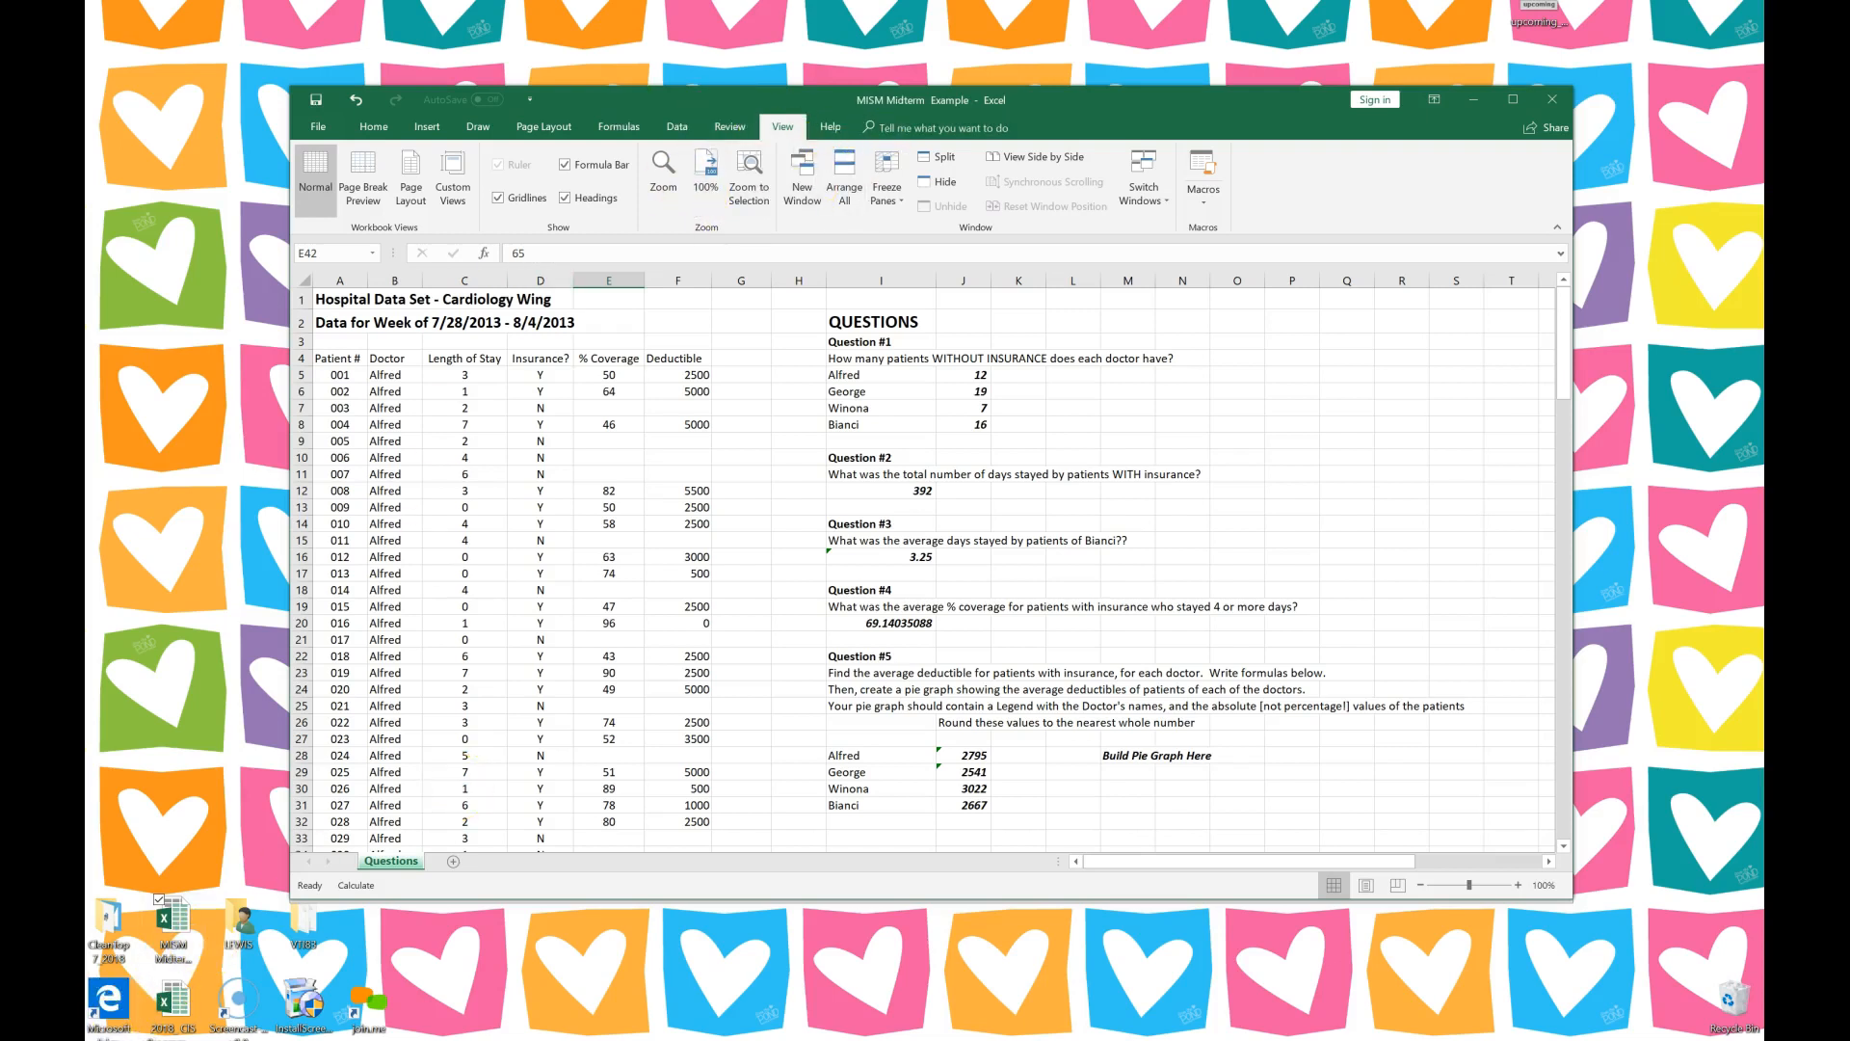
# Look over the help resources, Tell Me suggestions and workbook information, and close the MISM Midterm Example workbook.
pyautogui.click(831, 128)
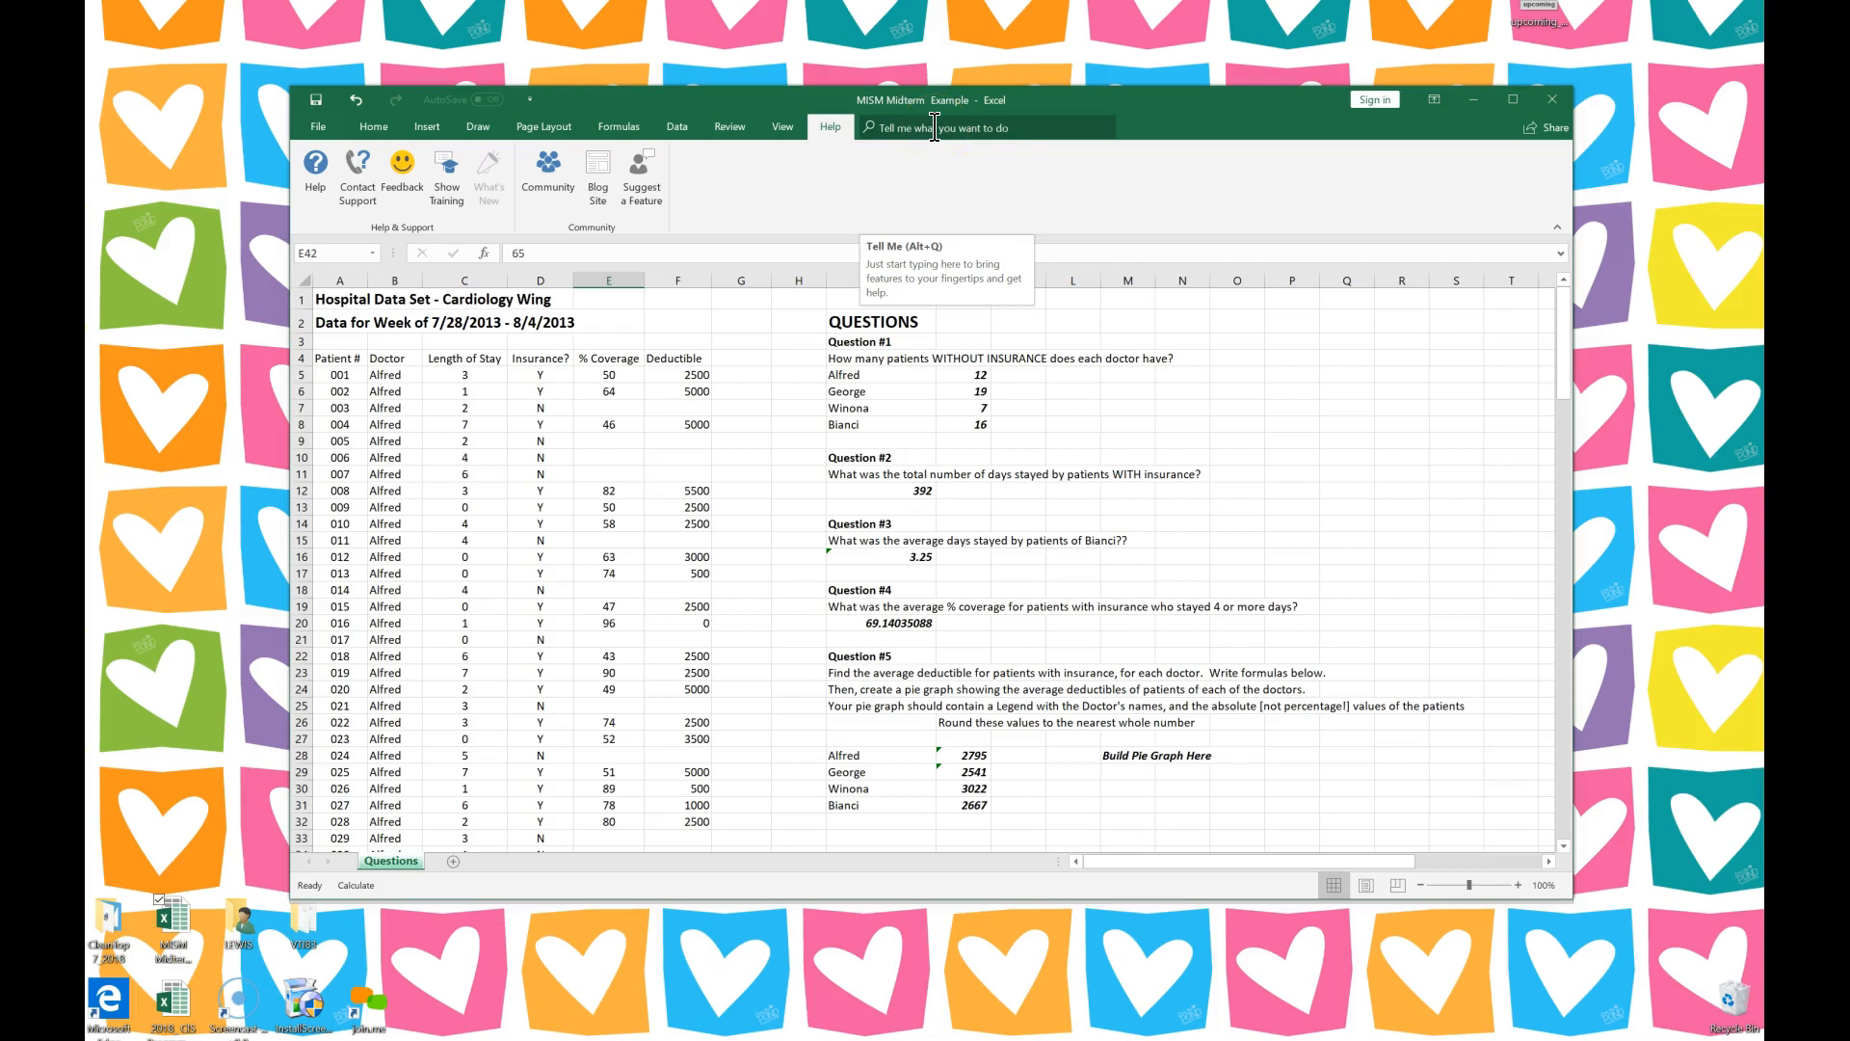
pyautogui.click(1054, 129)
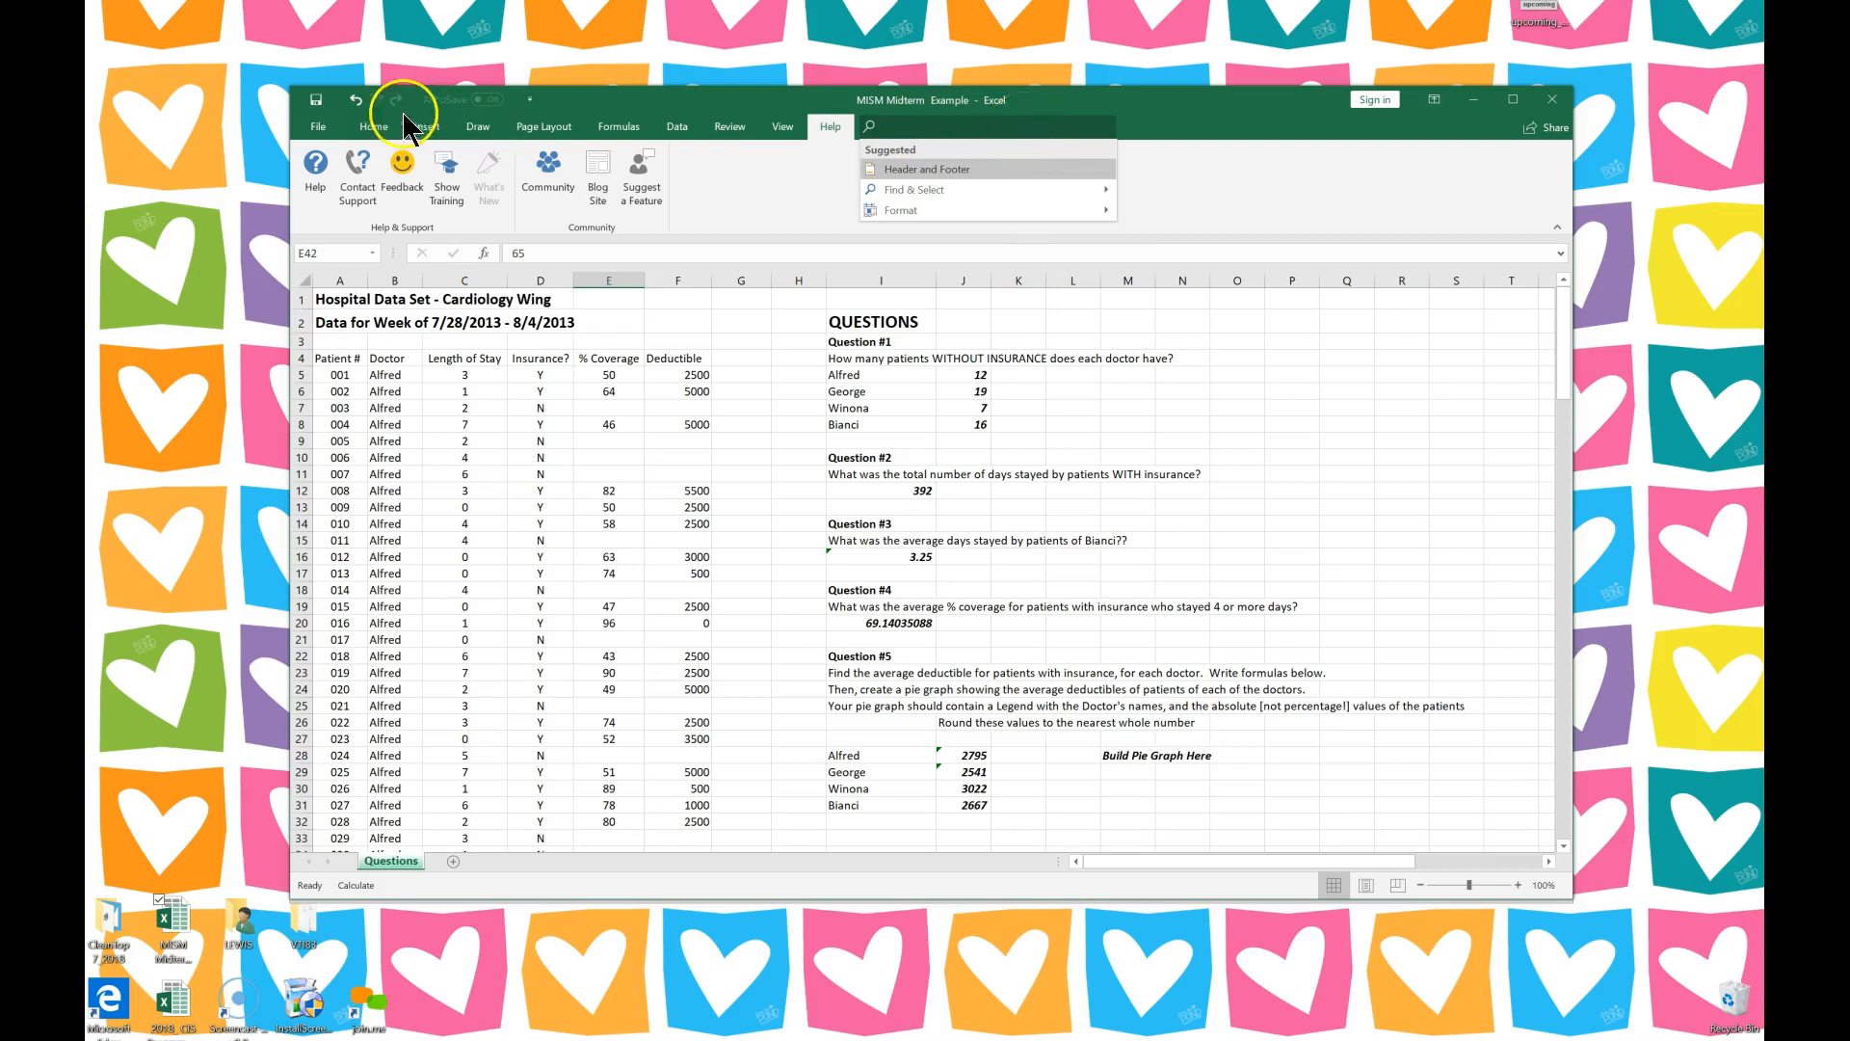
pyautogui.click(309, 119)
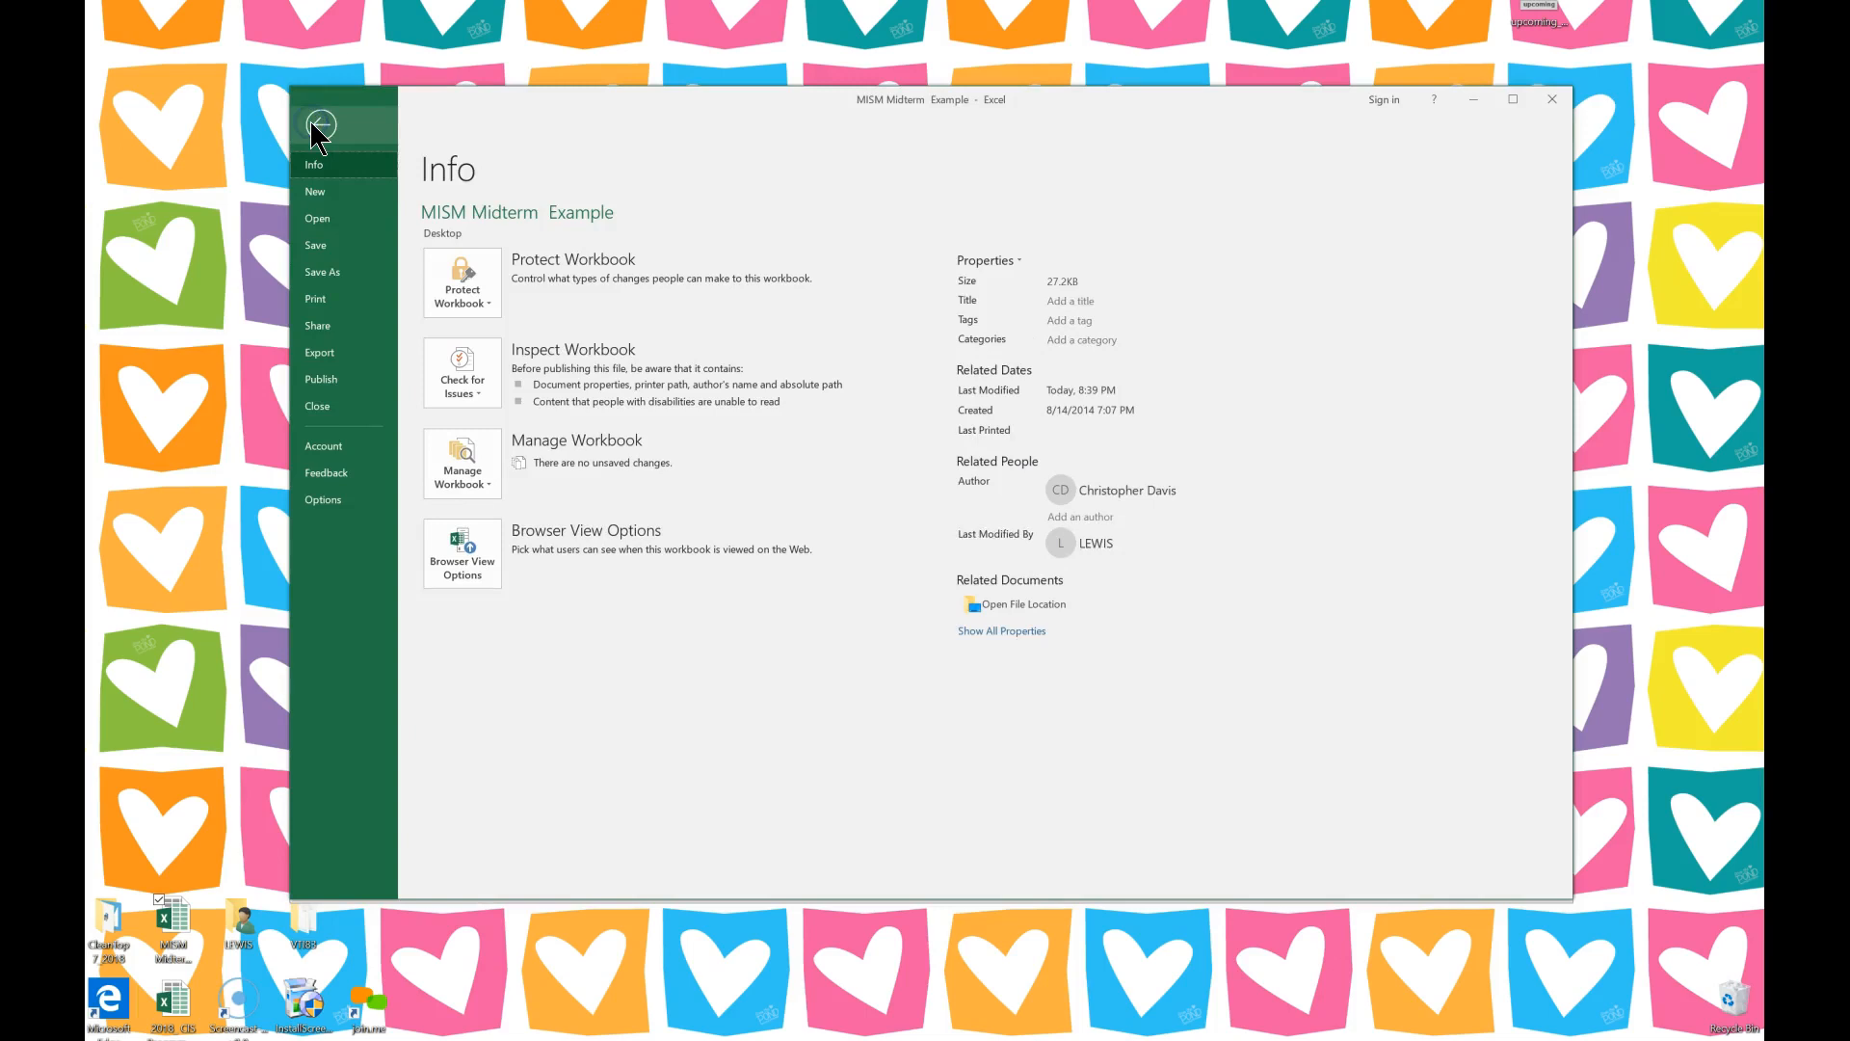
pyautogui.click(1551, 99)
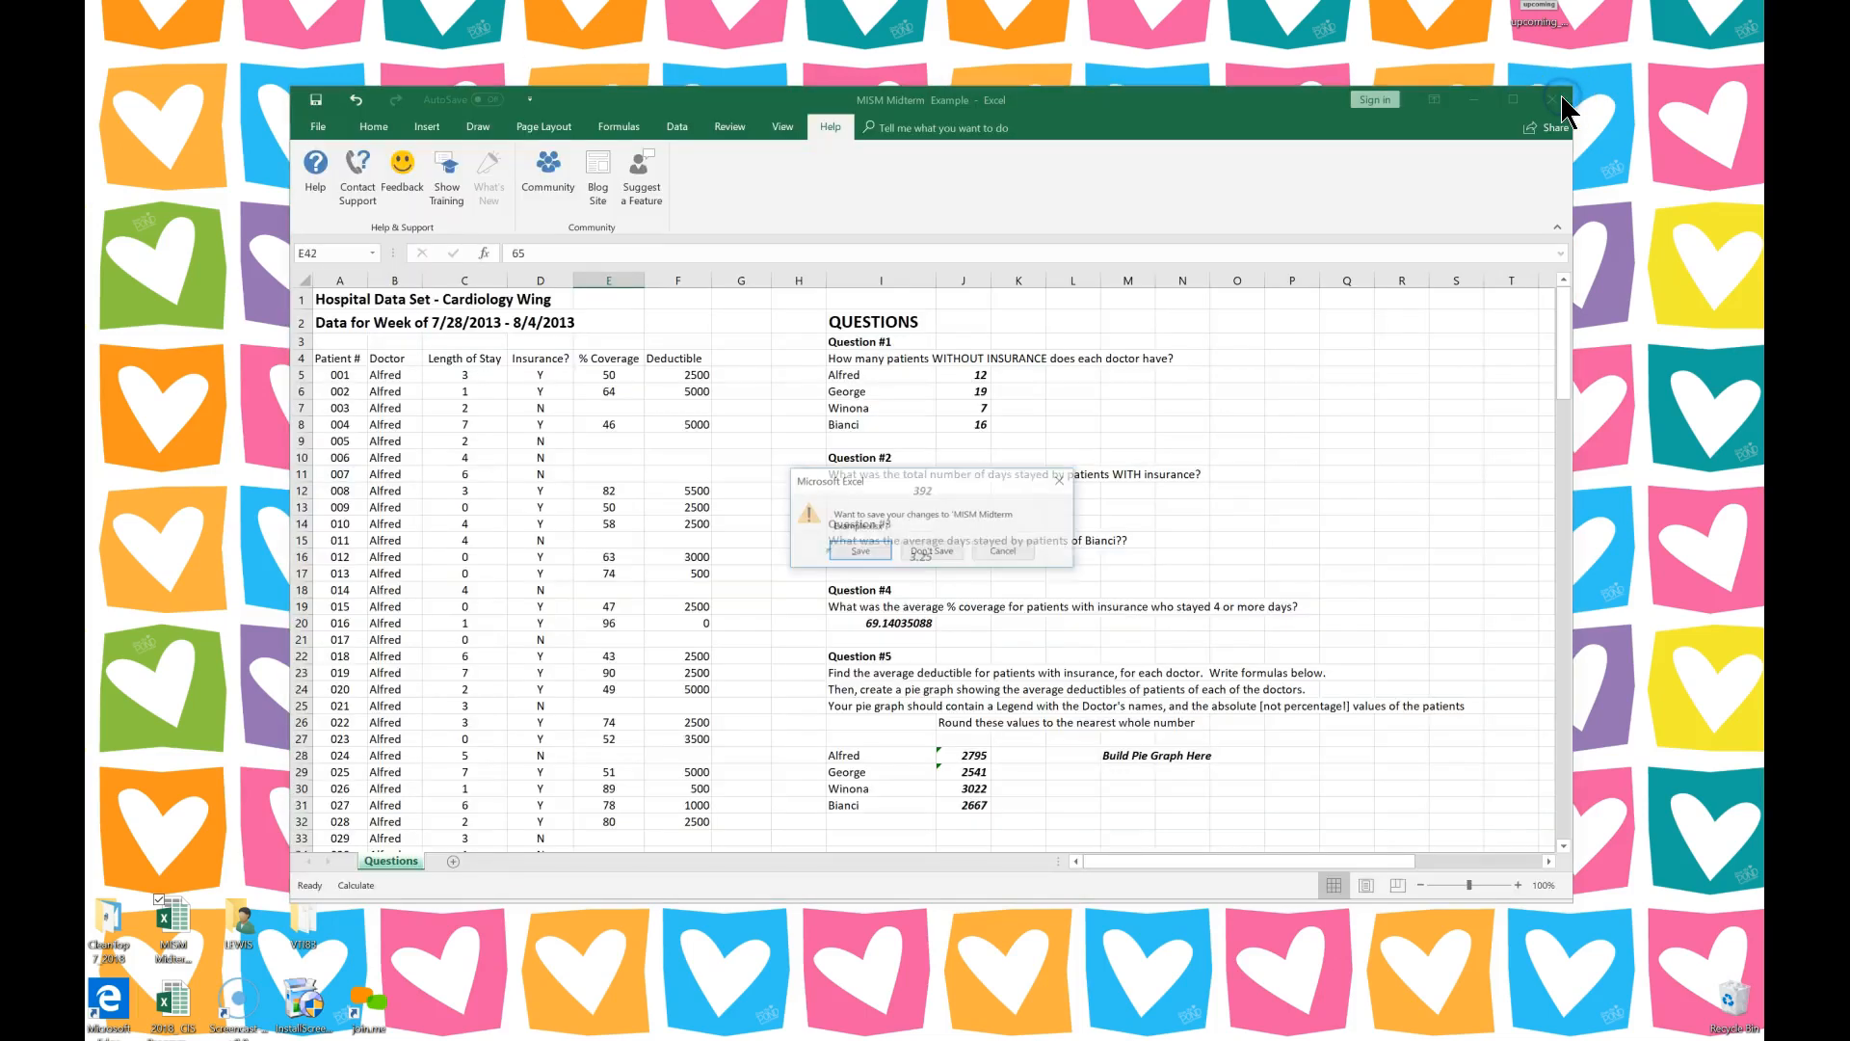